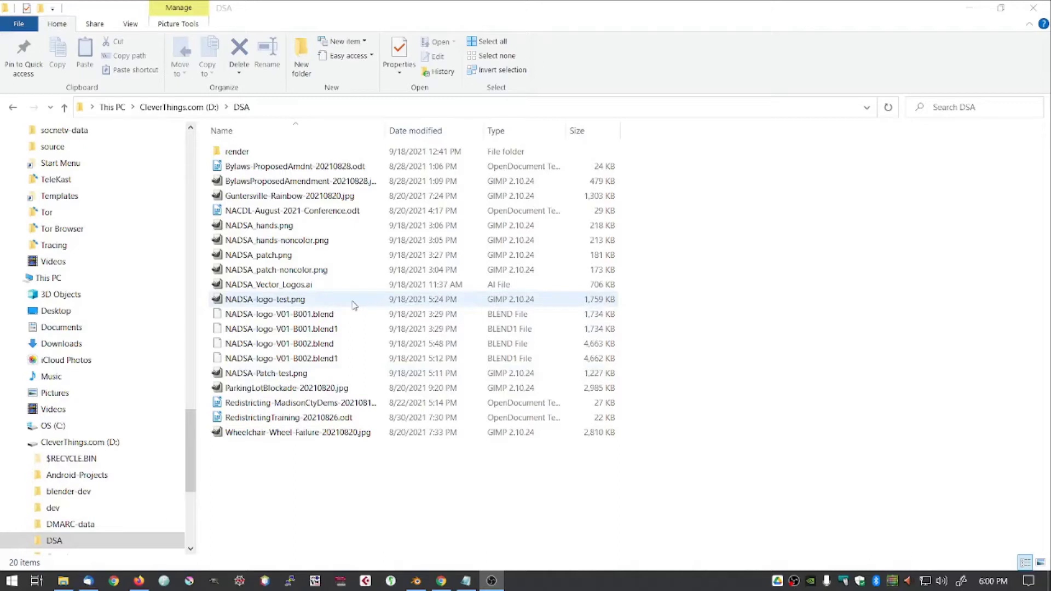
Examine the NADSA logo files in the DSA folder, including the vector source, the hands images and the B001 and B002 blend versions.
{"action": "left_click", "coordinate": [299, 232]}
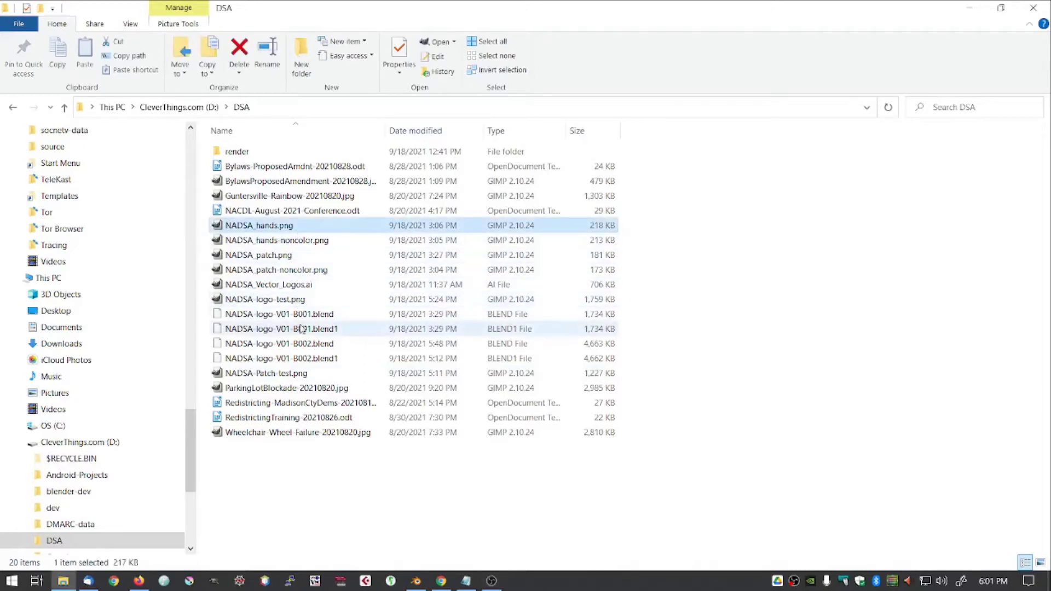
{"action": "left_click", "coordinate": [303, 358], "text": "shift"}
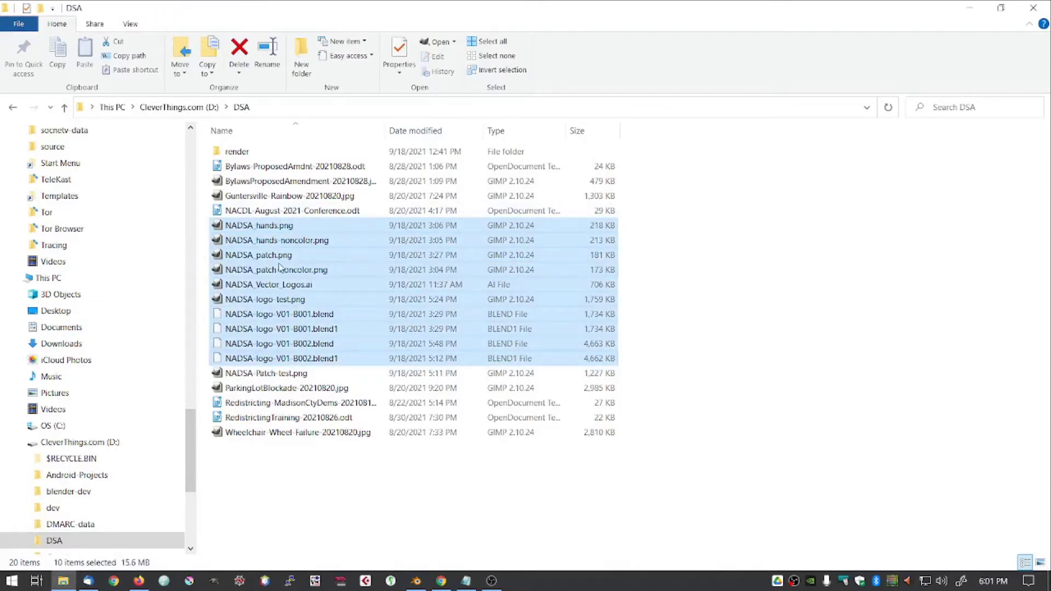
{"action": "left_click", "coordinate": [290, 289]}
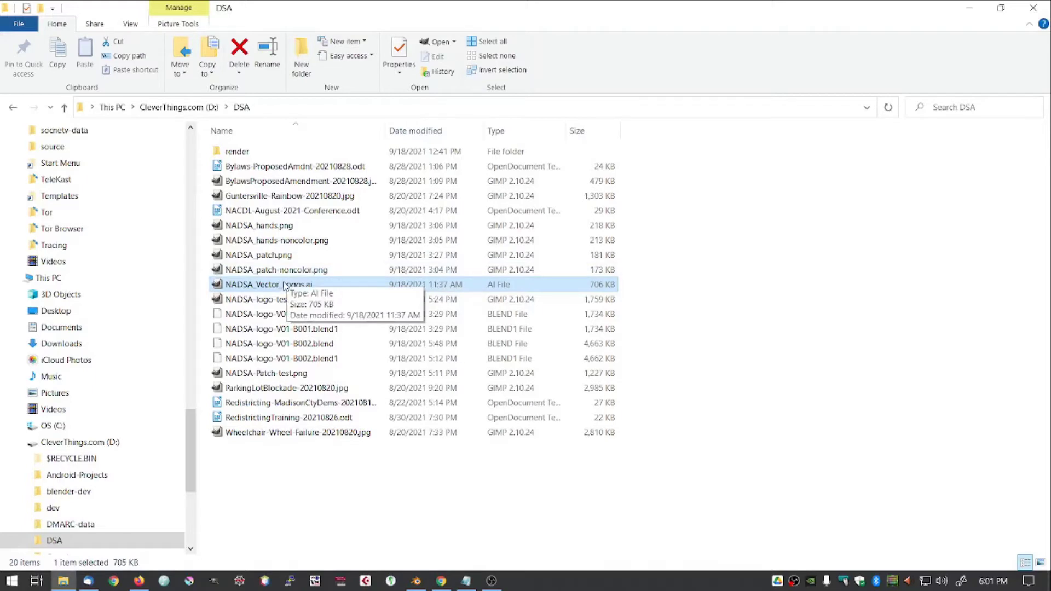
{"action": "left_click", "coordinate": [274, 226]}
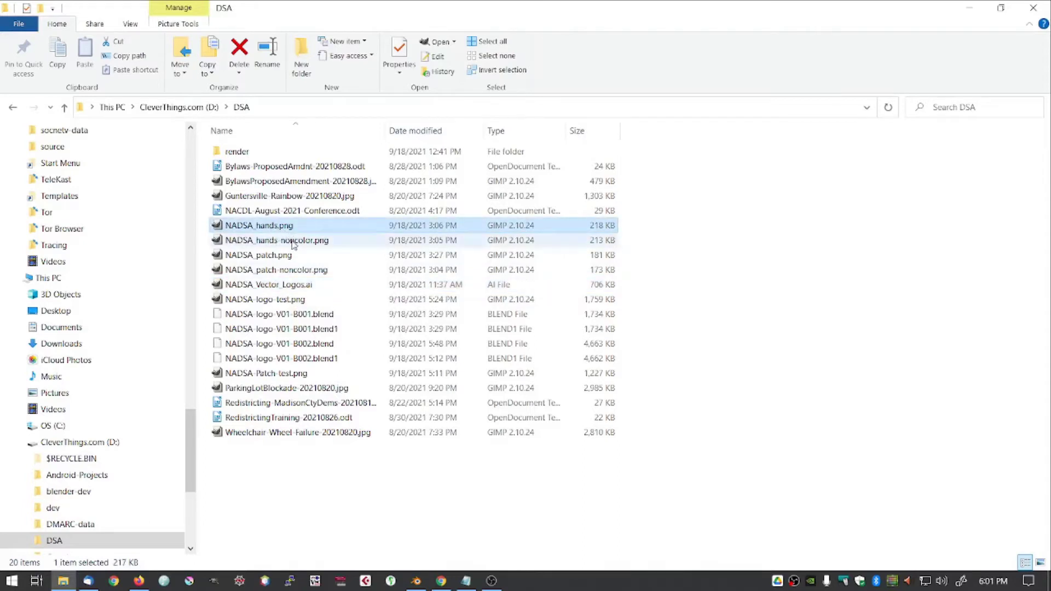
{"action": "left_click", "coordinate": [294, 241]}
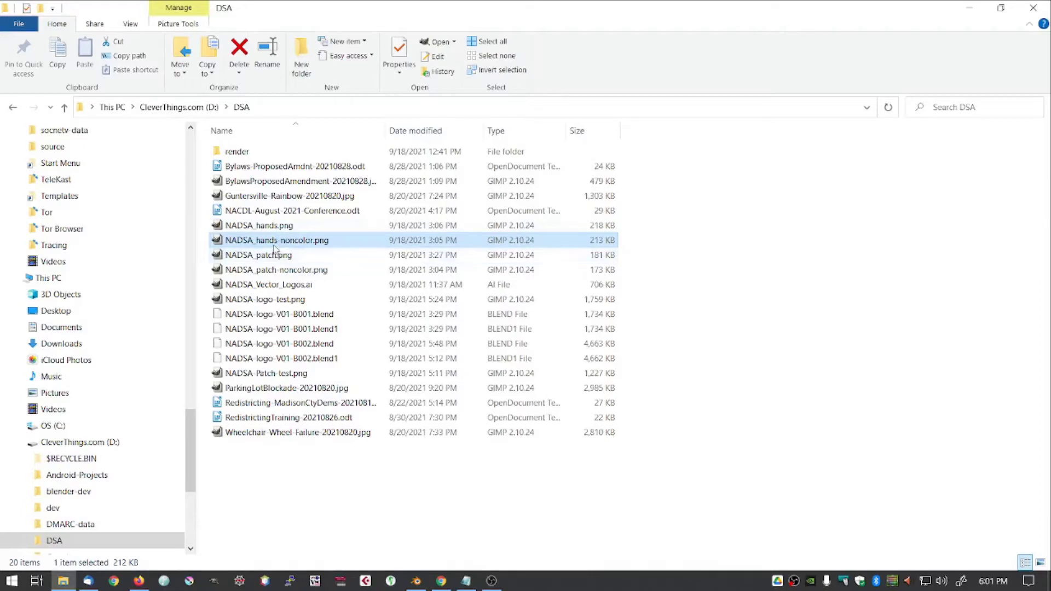
{"action": "left_click", "coordinate": [271, 314]}
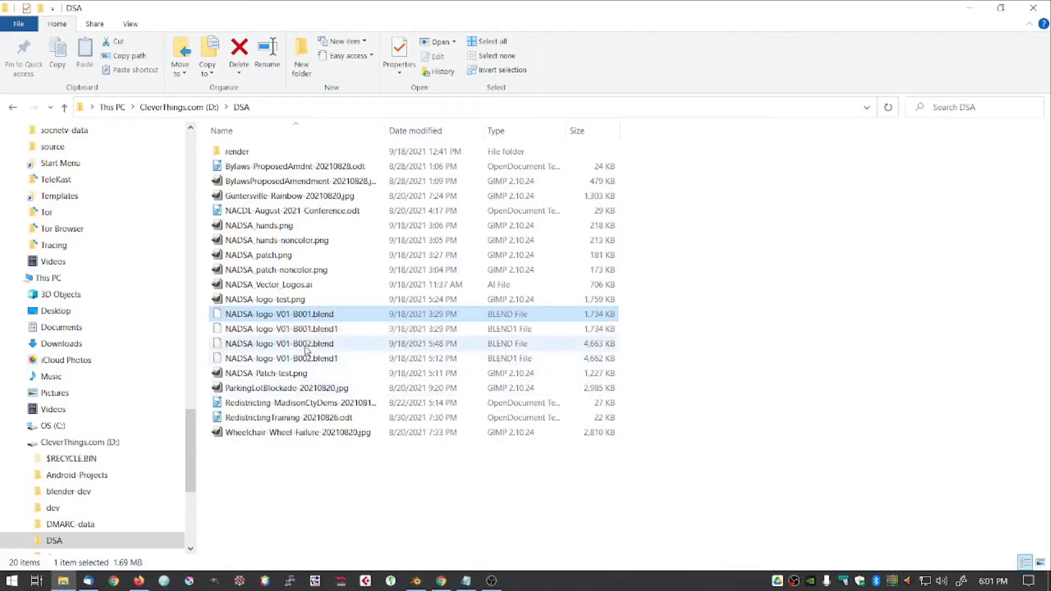
{"action": "left_click", "coordinate": [307, 344]}
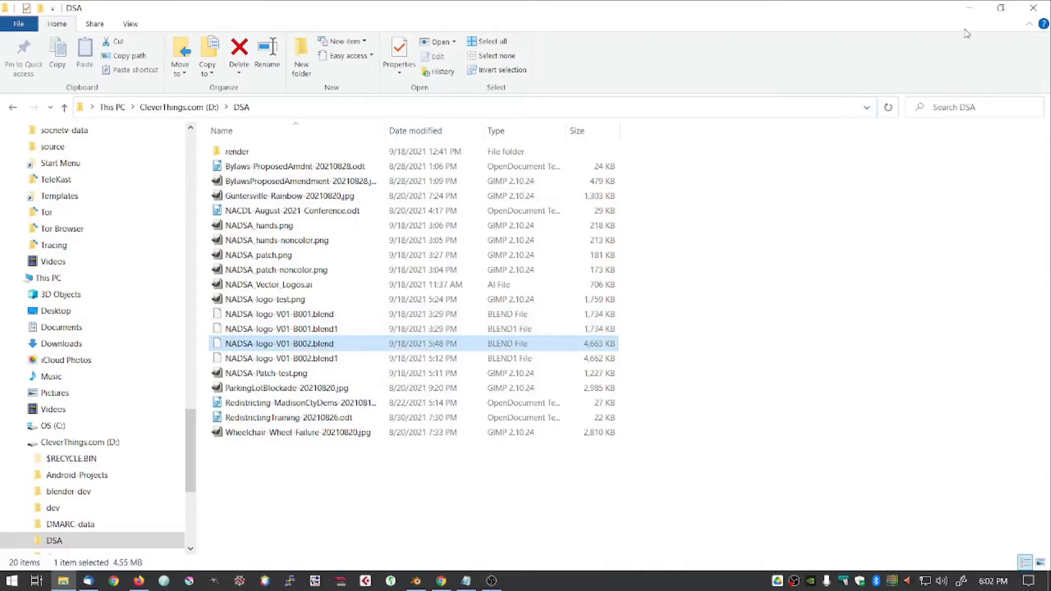
{"action": "left_click", "coordinate": [977, 10]}
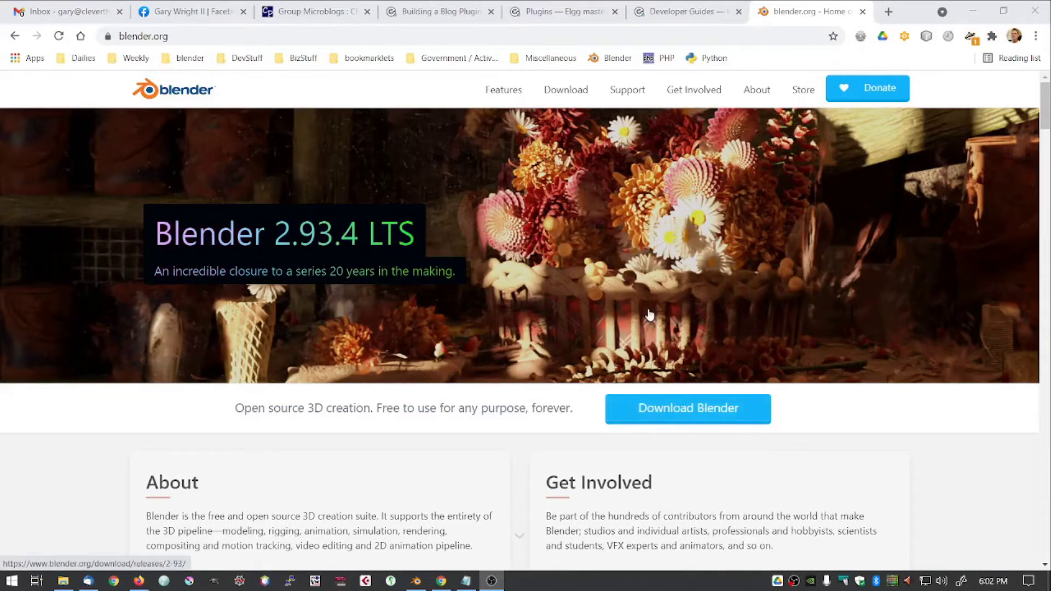
View Blender's download page and the experimental daily builds on blender.org, and return to Blender.
{"action": "left_click", "coordinate": [659, 415]}
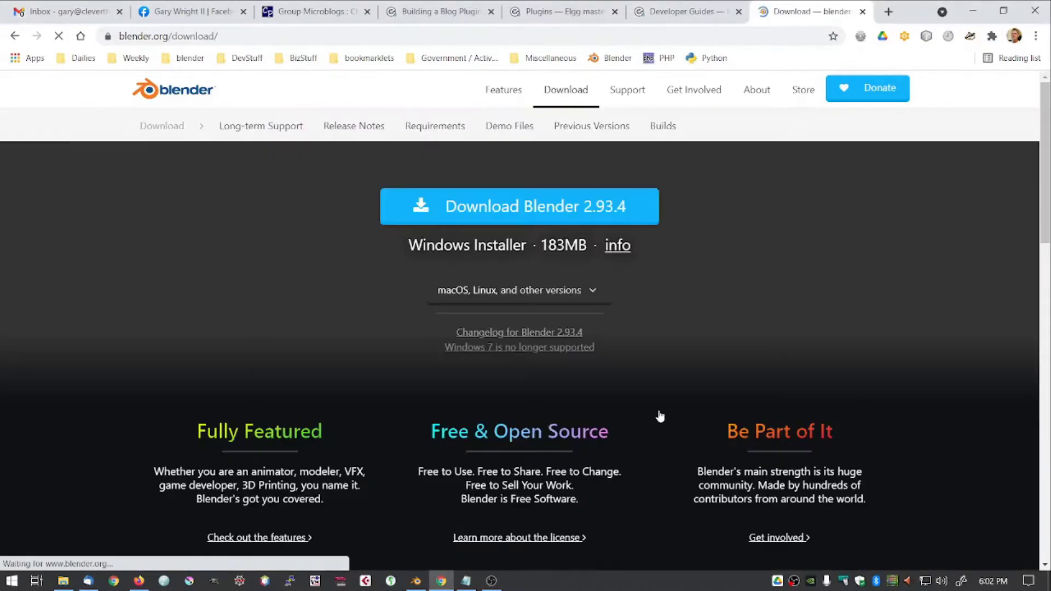
{"action": "scroll", "coordinate": [578, 342], "scroll_direction": "down", "scroll_amount": 7}
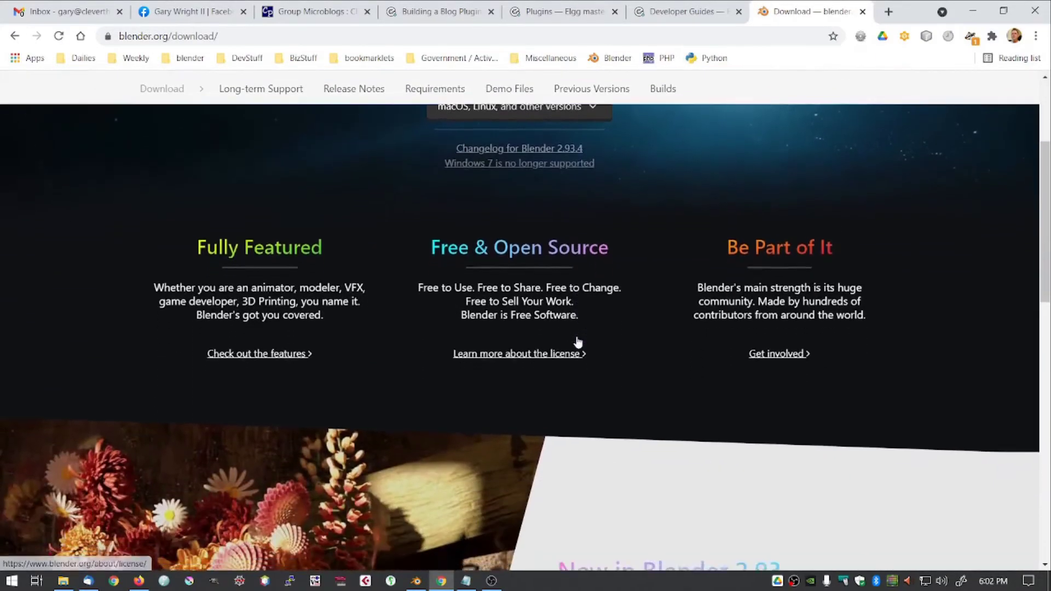
{"action": "scroll", "coordinate": [578, 342], "scroll_direction": "down", "scroll_amount": 7}
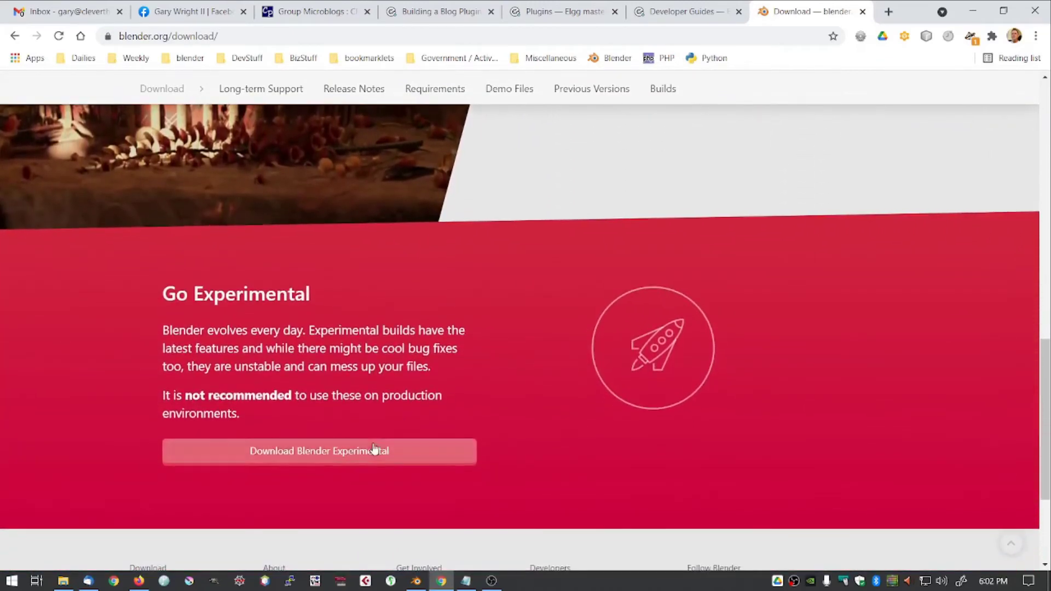
{"action": "left_click", "coordinate": [372, 450]}
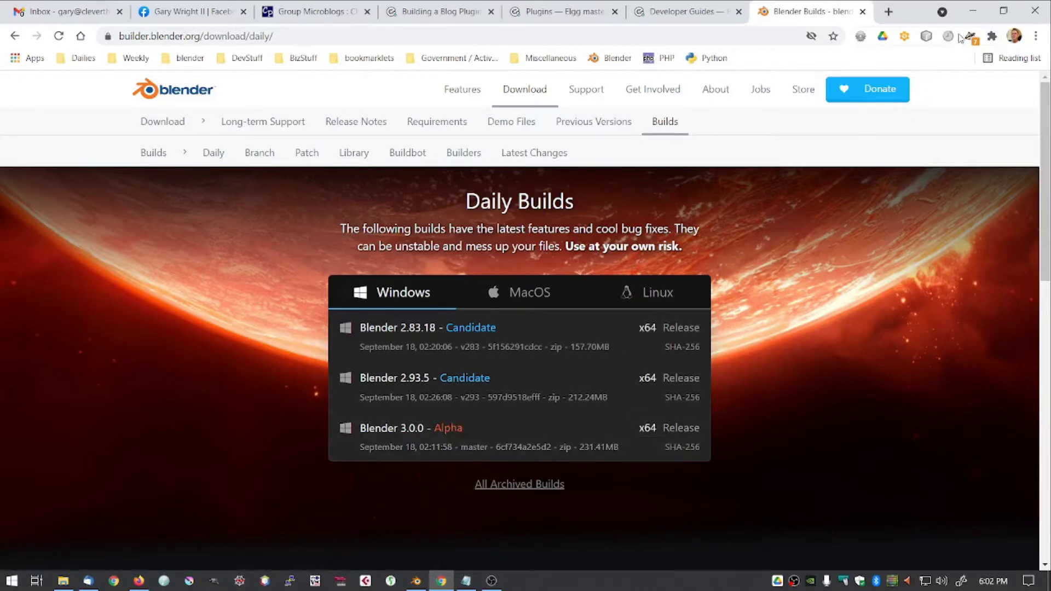
{"action": "left_click", "coordinate": [972, 13]}
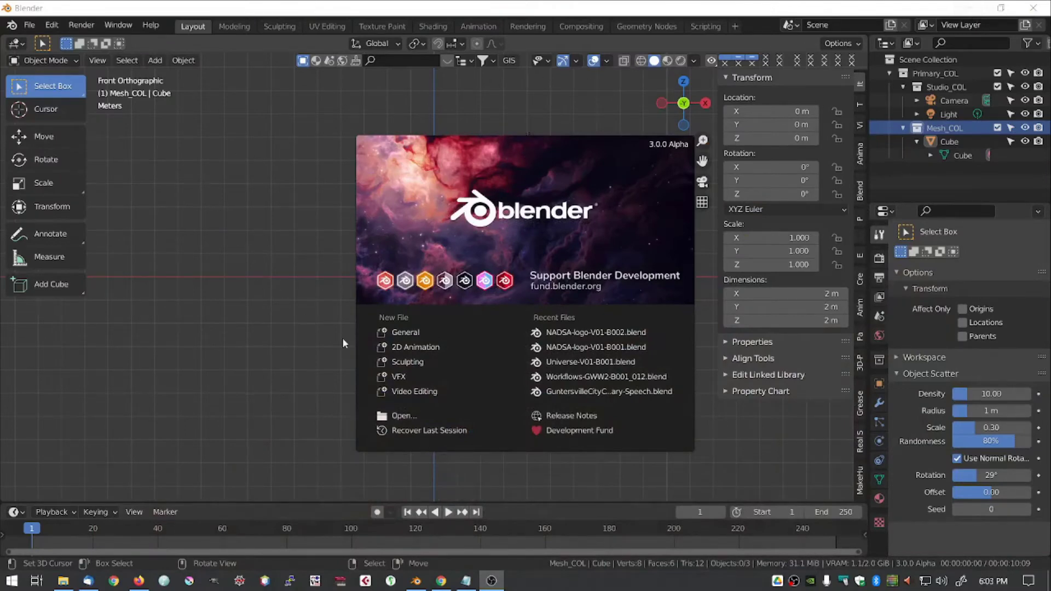
Open the recent file NADSA-logo-V01-B002.blend.
{"action": "left_click", "coordinate": [568, 333]}
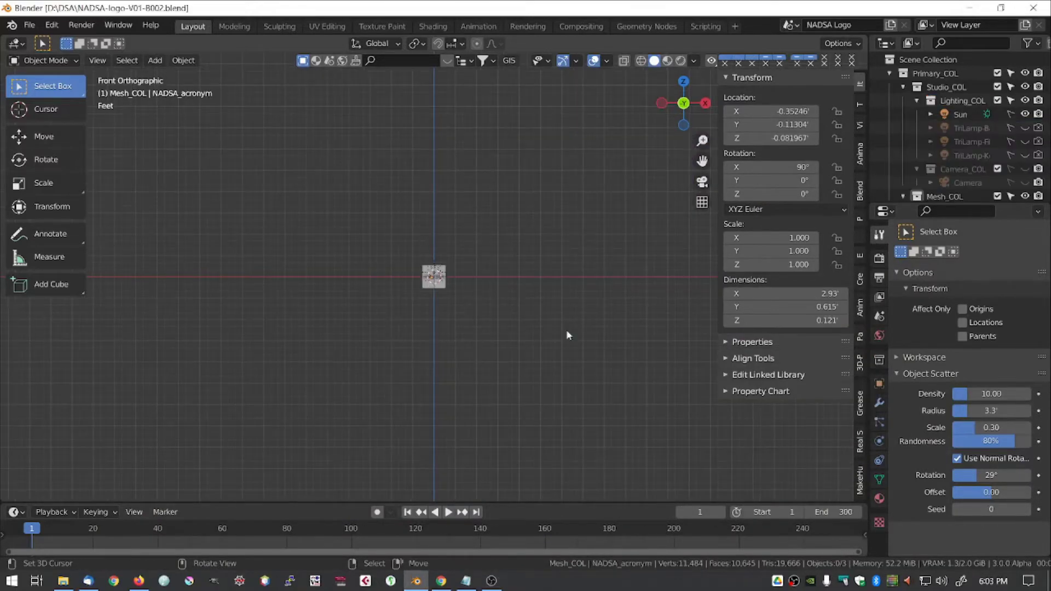
{"action": "scroll", "coordinate": [464, 248], "scroll_direction": "up", "scroll_amount": 7}
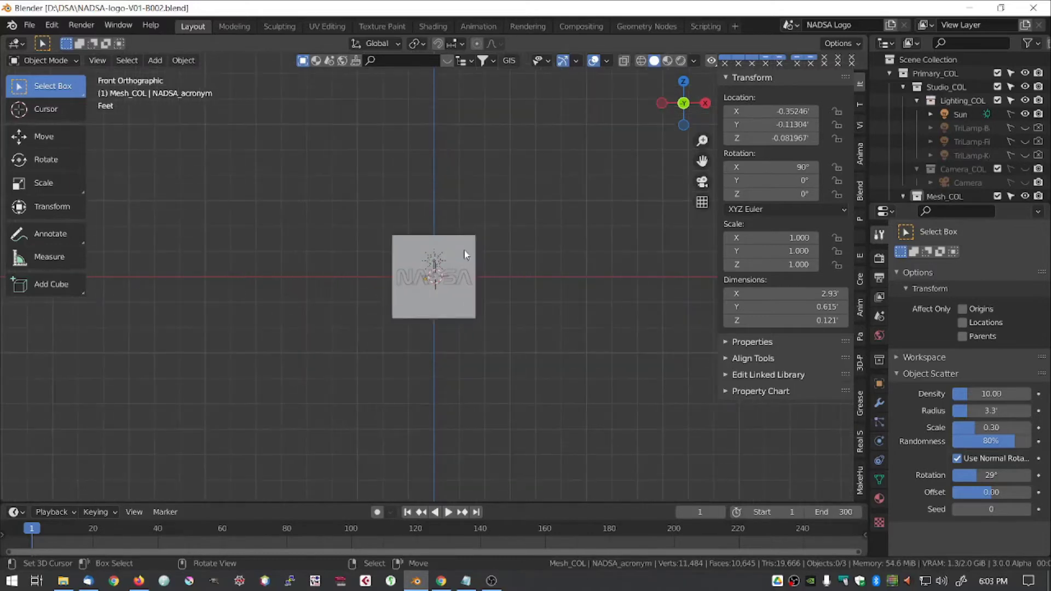
{"action": "scroll", "coordinate": [464, 251], "scroll_direction": "up", "scroll_amount": 5}
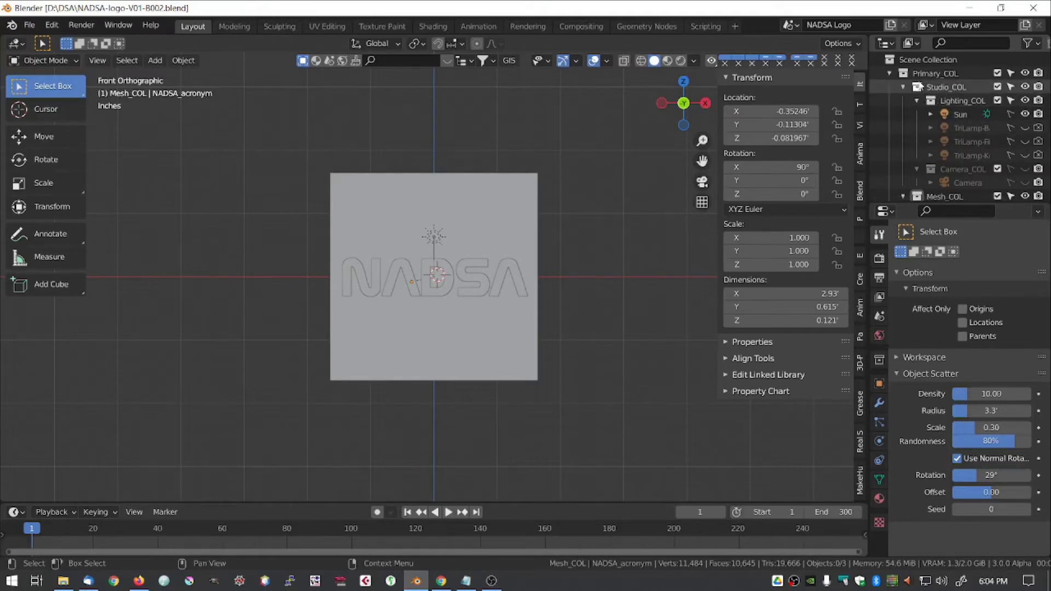
Select the Sun in Lighting_COL and display its light settings.
{"action": "left_click", "coordinate": [967, 112]}
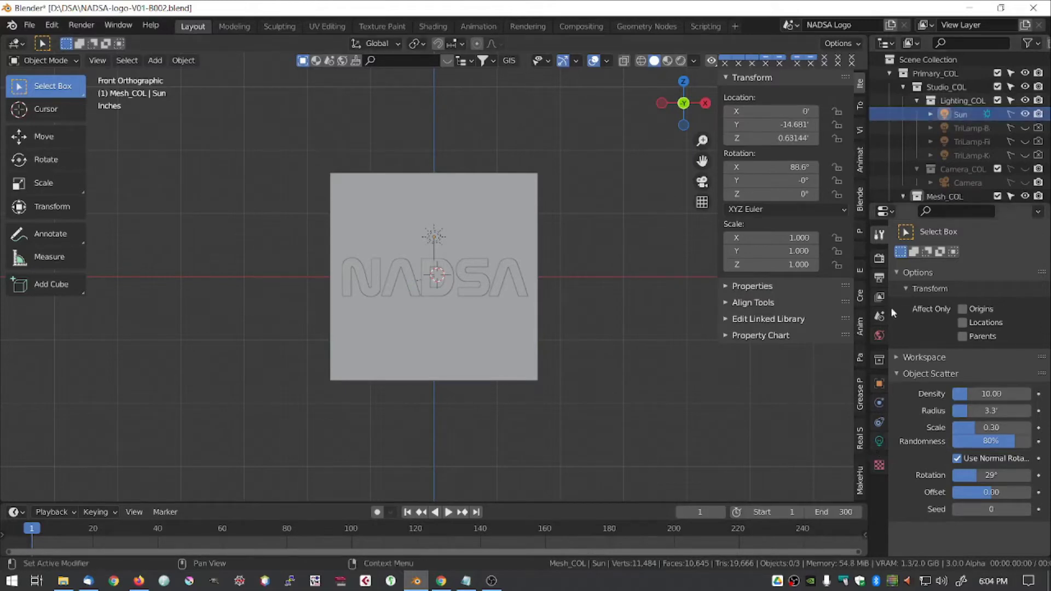
{"action": "left_click", "coordinate": [879, 441]}
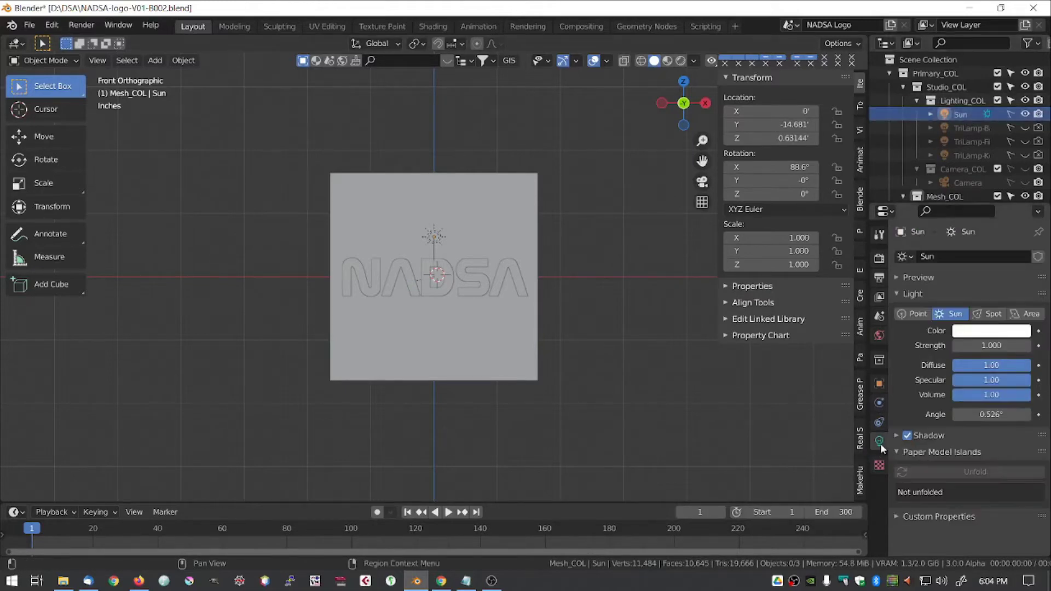
{"action": "left_click", "coordinate": [990, 331]}
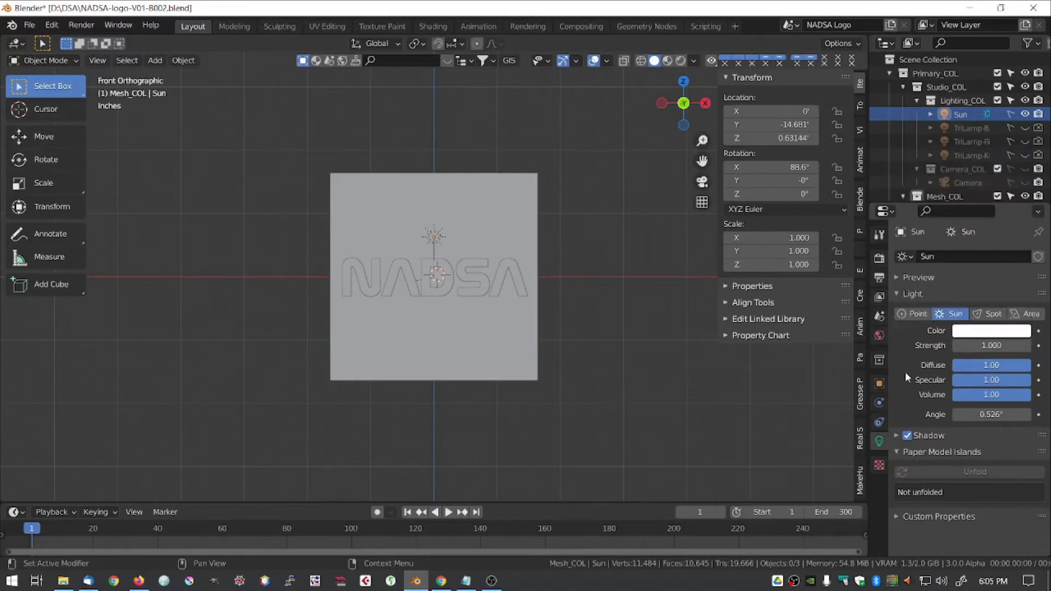
Collapse the Studio_COL collection and switch the viewport to rendered shading to show the patch in colour.
{"action": "left_click", "coordinate": [902, 88]}
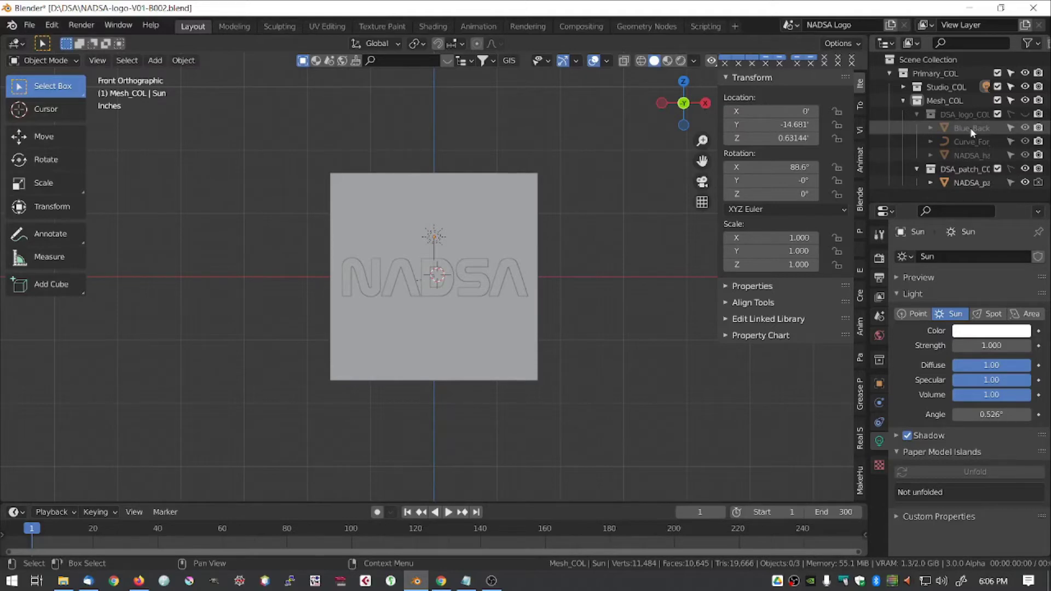
{"action": "middle_click_drag", "start_coordinate": [596, 323], "coordinate": [567, 276]}
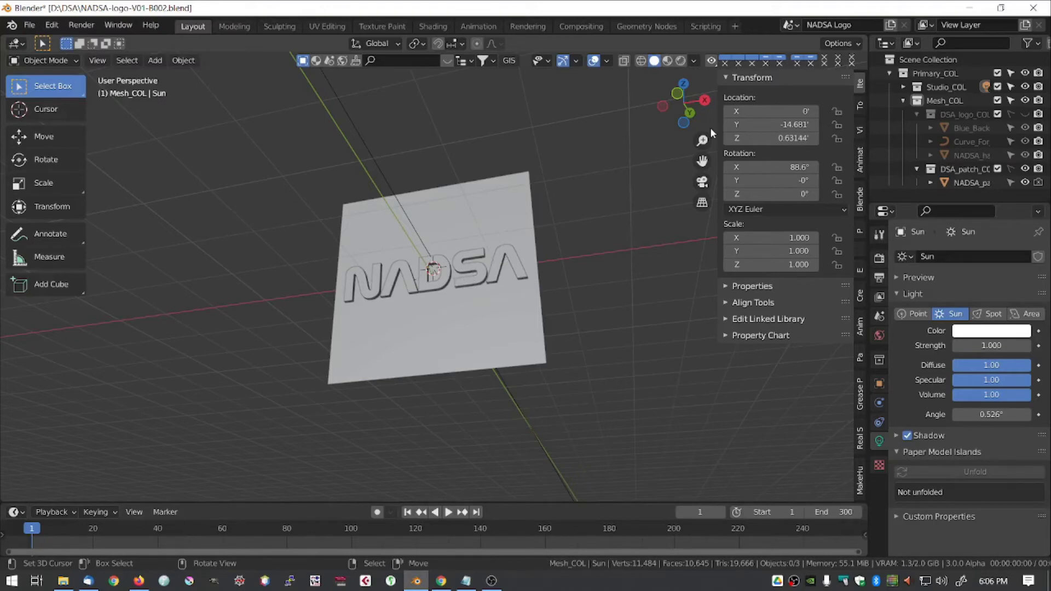
{"action": "left_click", "coordinate": [679, 63]}
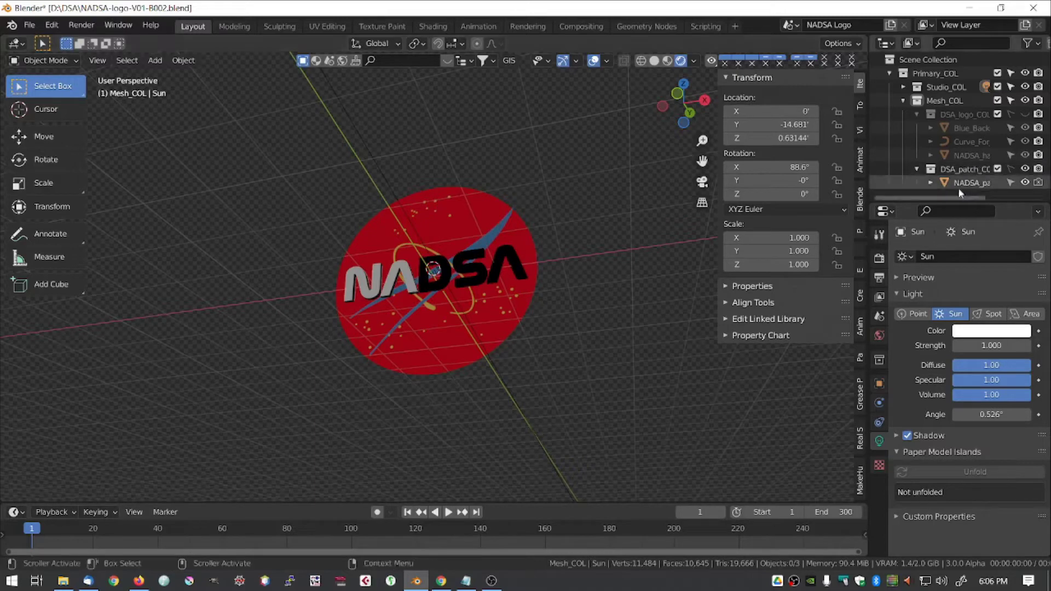
Expand the NADSA patch object and toggle its viewport visibility to compare the lettering with and without the red disc.
{"action": "left_click", "coordinate": [931, 182]}
{"action": "scroll", "coordinate": [945, 168], "scroll_direction": "down", "scroll_amount": 2}
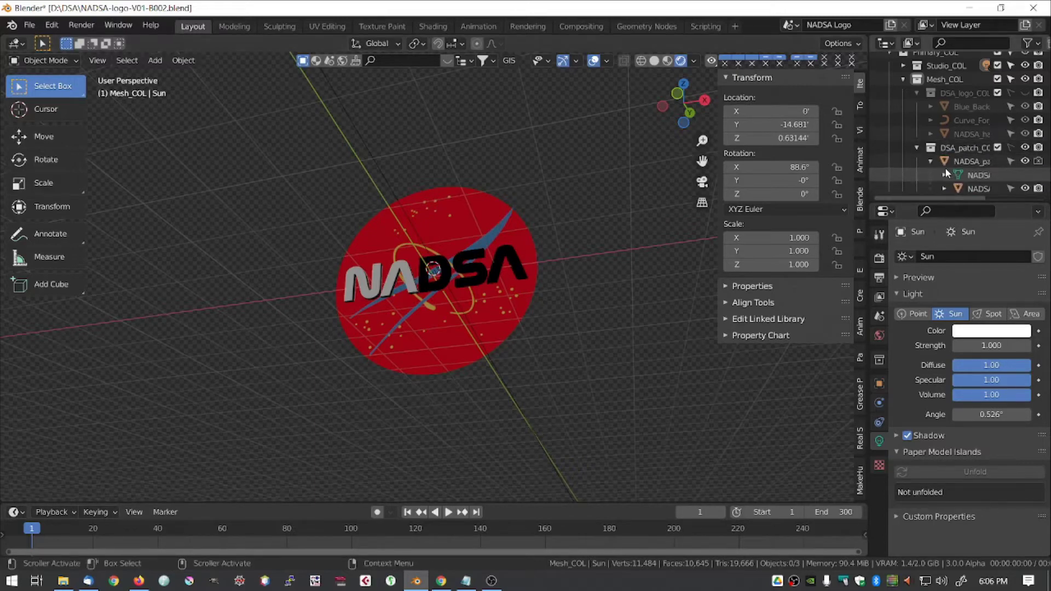
{"action": "left_click", "coordinate": [1025, 162]}
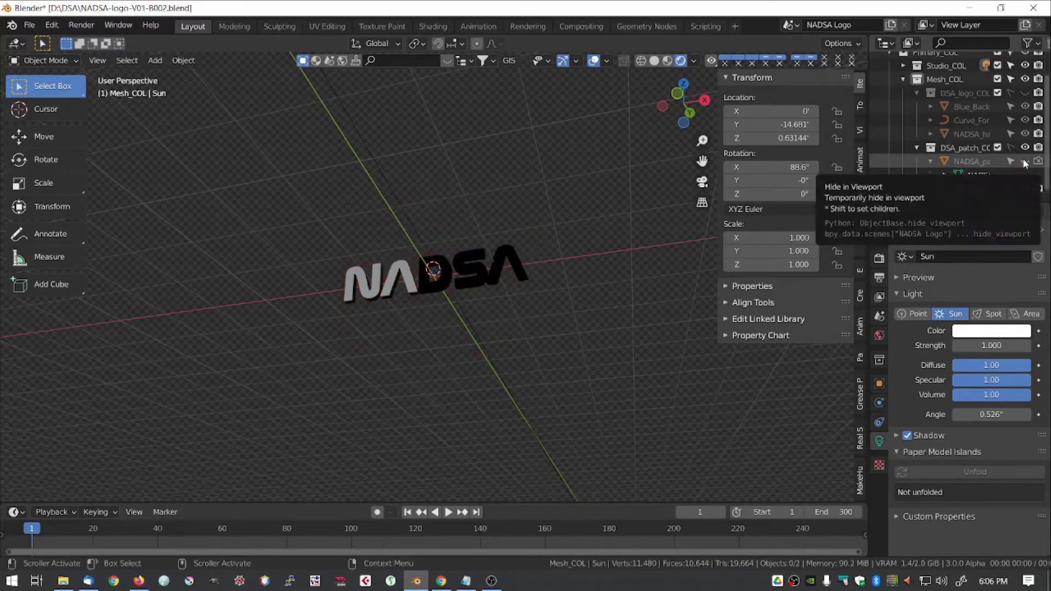
{"action": "left_click", "coordinate": [1025, 162]}
{"action": "left_click", "coordinate": [1025, 162]}
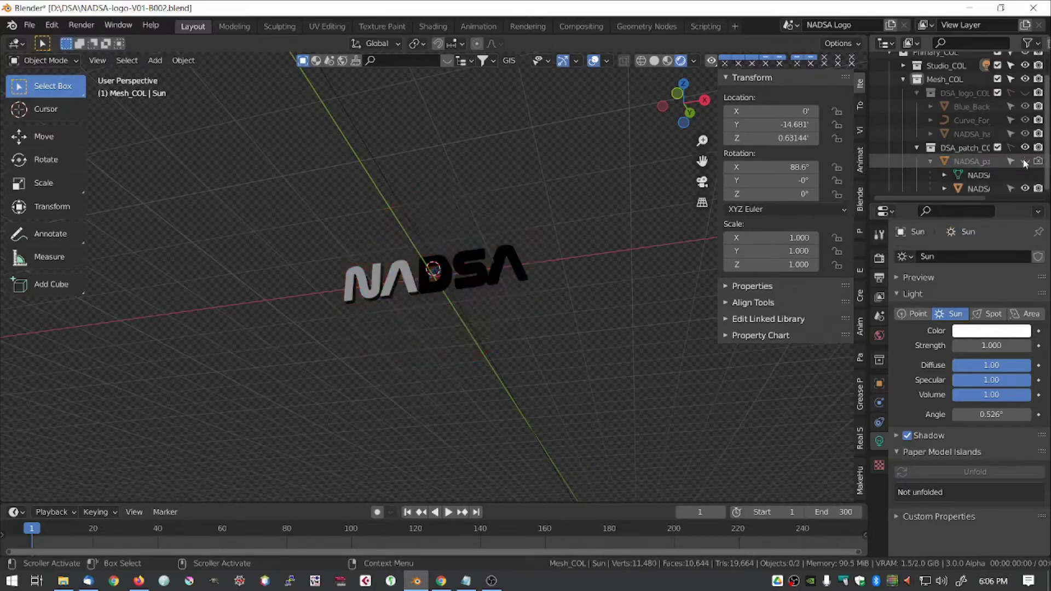
{"action": "left_click", "coordinate": [1024, 162]}
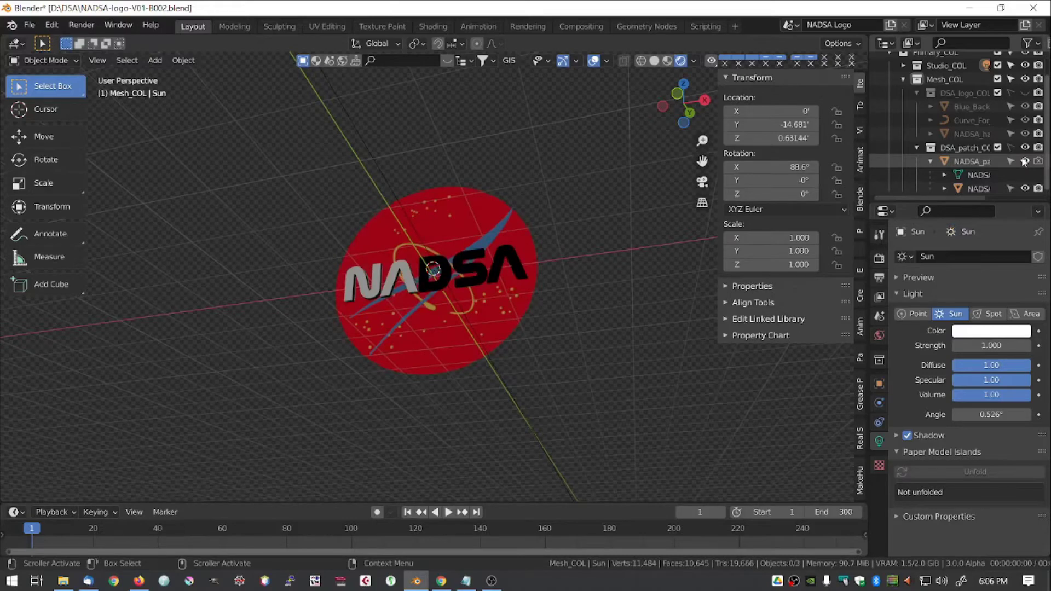
{"action": "left_click", "coordinate": [1023, 162]}
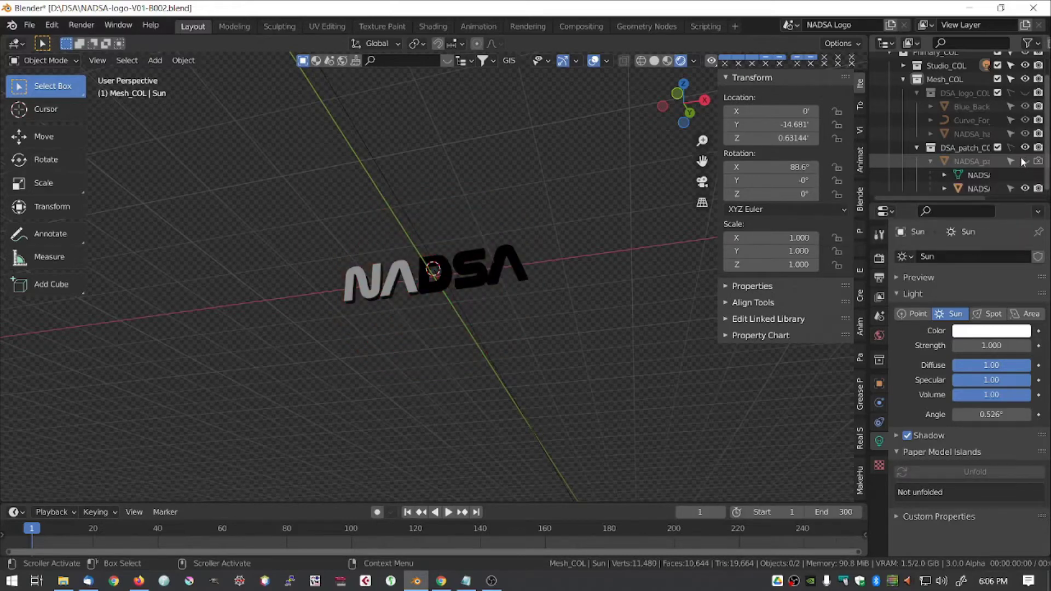
{"action": "left_click", "coordinate": [1021, 160]}
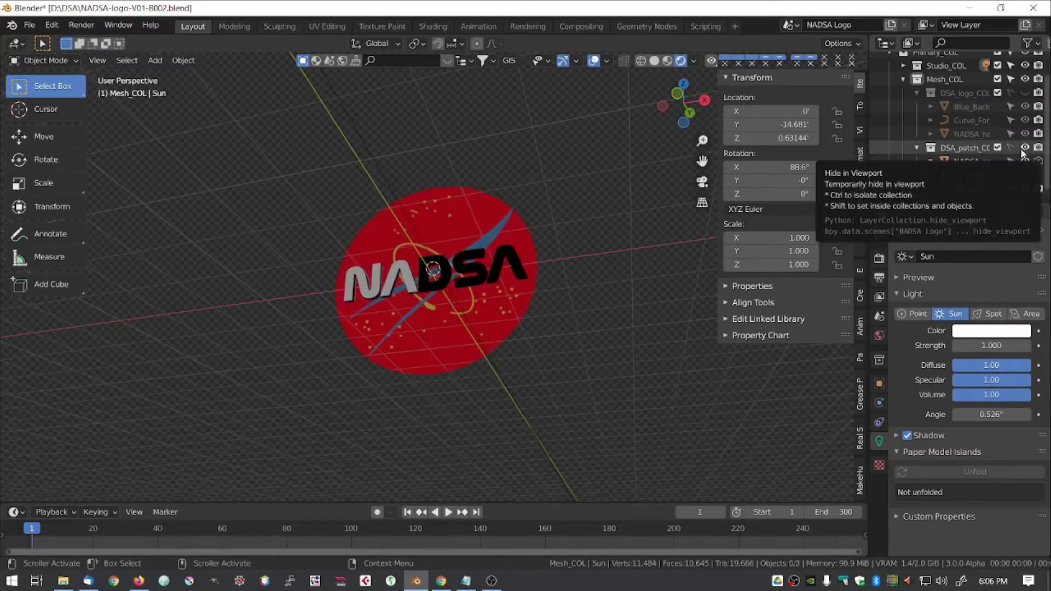
Hide the DSA patch collection and show the DSA logo collection in the viewport.
{"action": "middle_click_drag", "start_coordinate": [560, 205], "coordinate": [601, 260]}
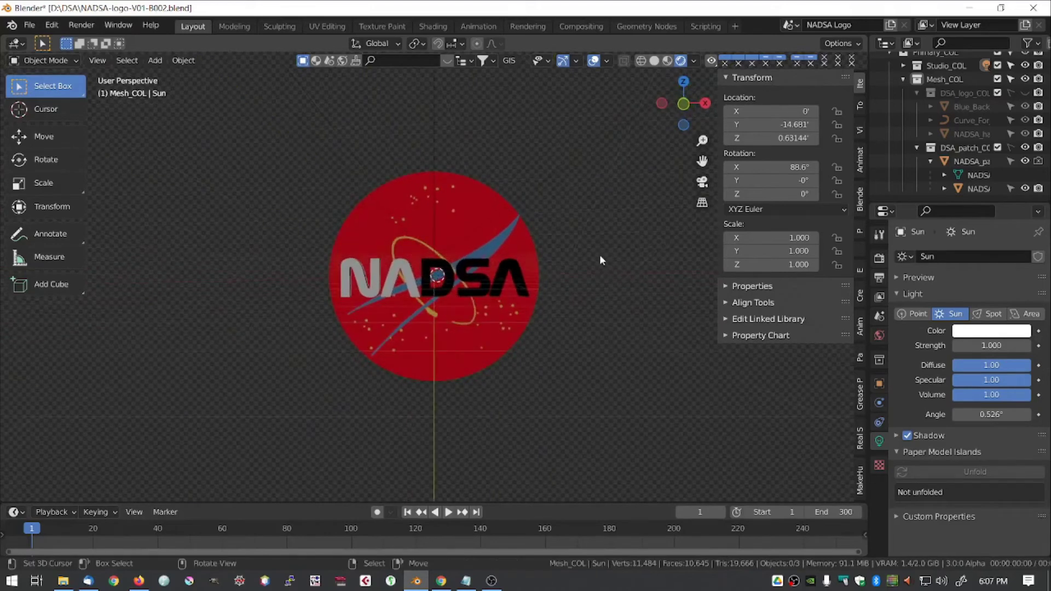
{"action": "key", "text": "KP_1"}
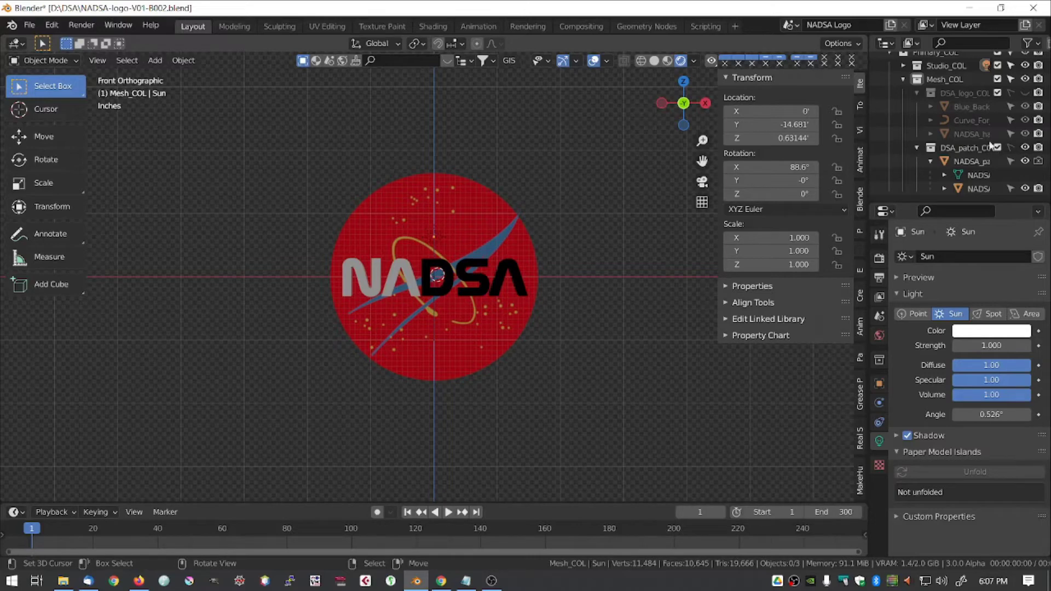
{"action": "left_click", "coordinate": [1024, 148]}
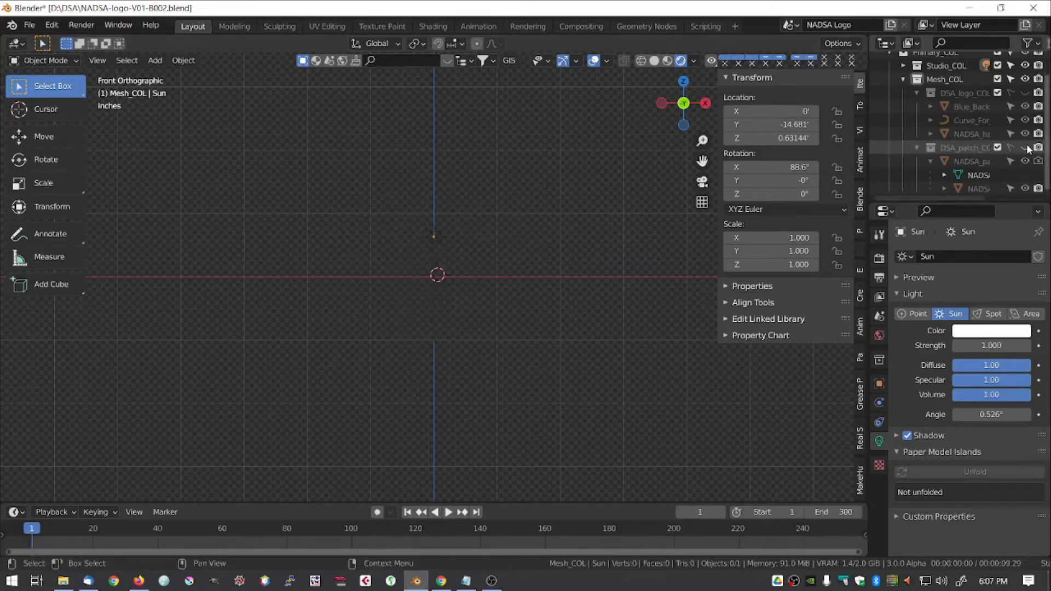
{"action": "left_click", "coordinate": [1022, 92]}
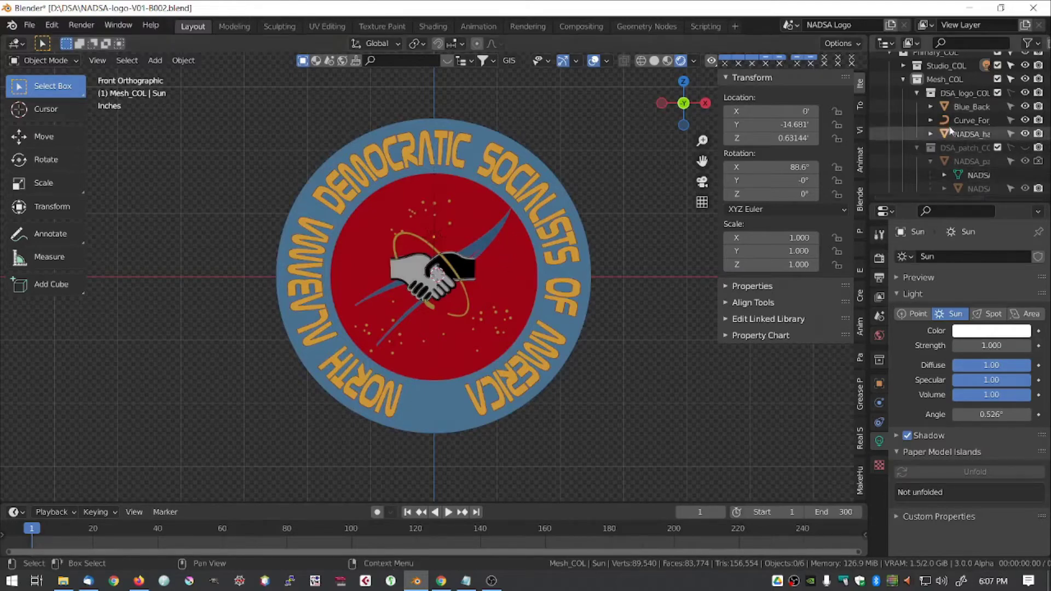
Hide the blue background and the text curve in the DSA logo collection, and toggle the hands emblem off and back on.
{"action": "left_click", "coordinate": [1025, 107]}
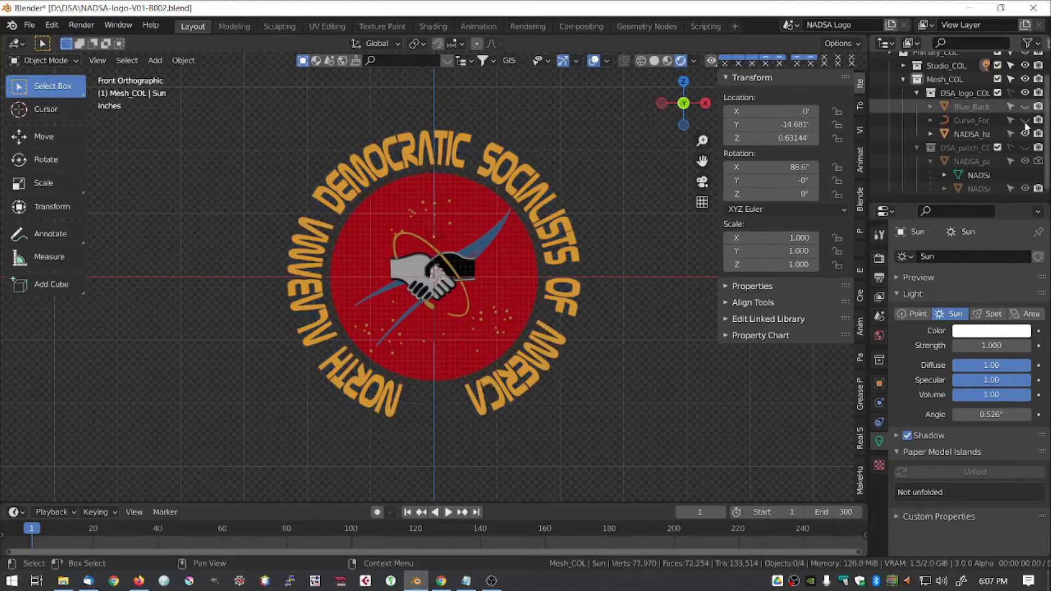
{"action": "left_click_drag", "start_coordinate": [1025, 119], "coordinate": [1025, 133]}
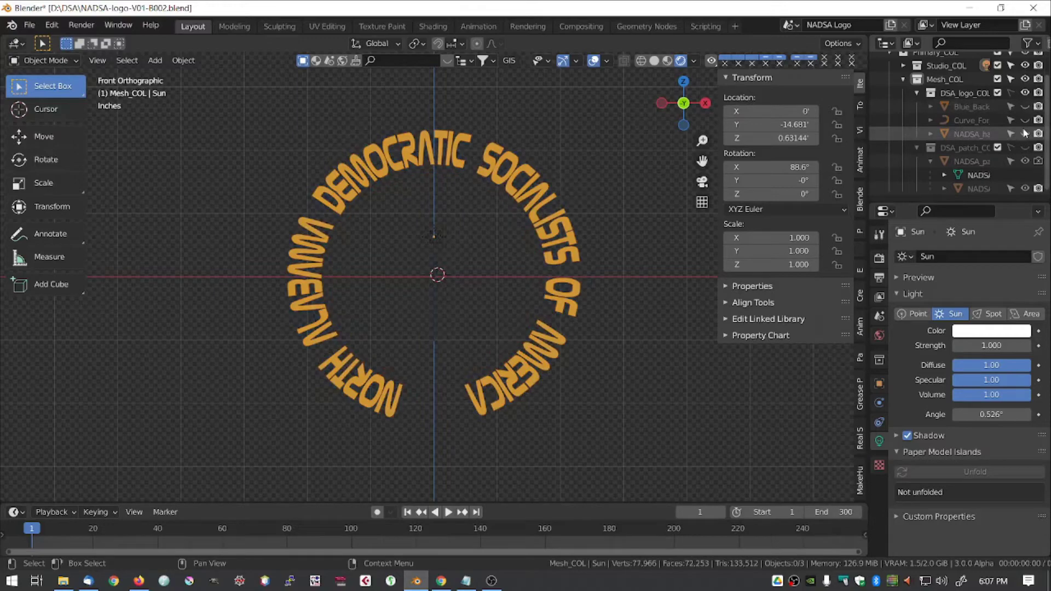
{"action": "left_click", "coordinate": [1024, 134]}
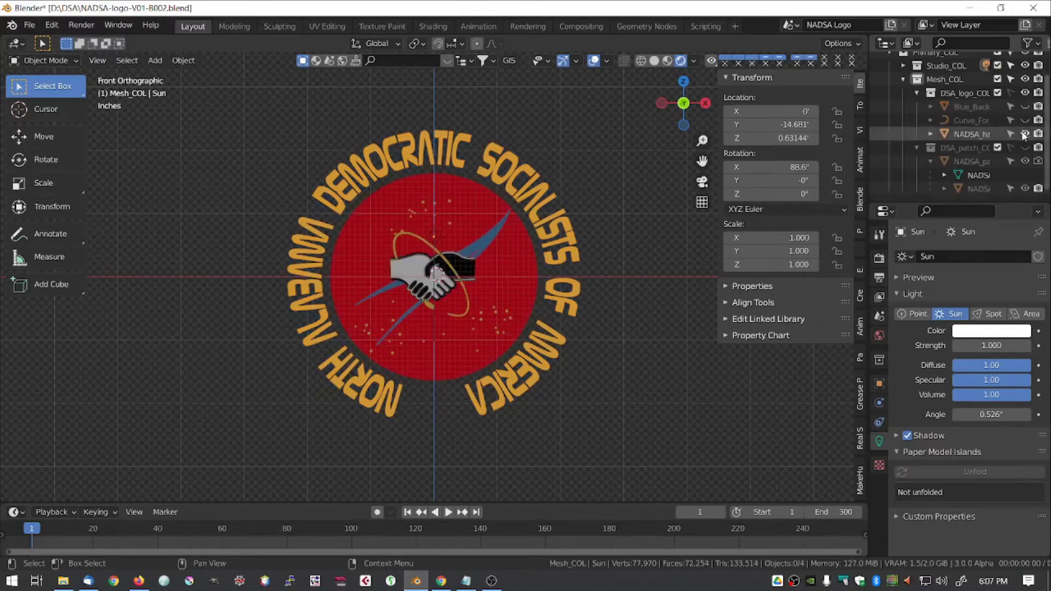
Expand the NADSA_hands object down to its material and the blue background object to inspect their data.
{"action": "left_click", "coordinate": [931, 134]}
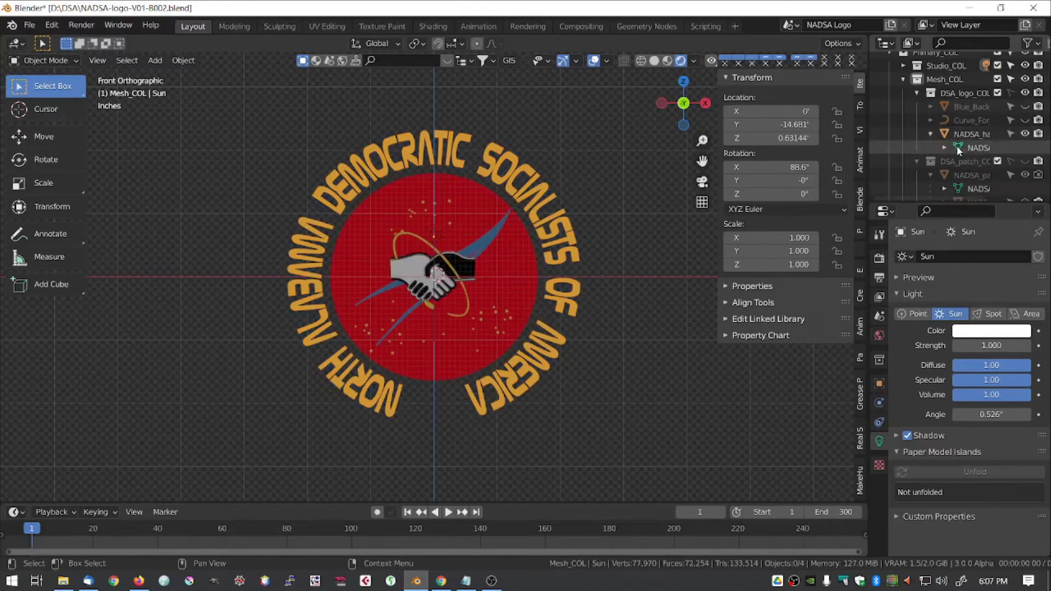
{"action": "left_click", "coordinate": [951, 146]}
{"action": "left_click", "coordinate": [945, 148]}
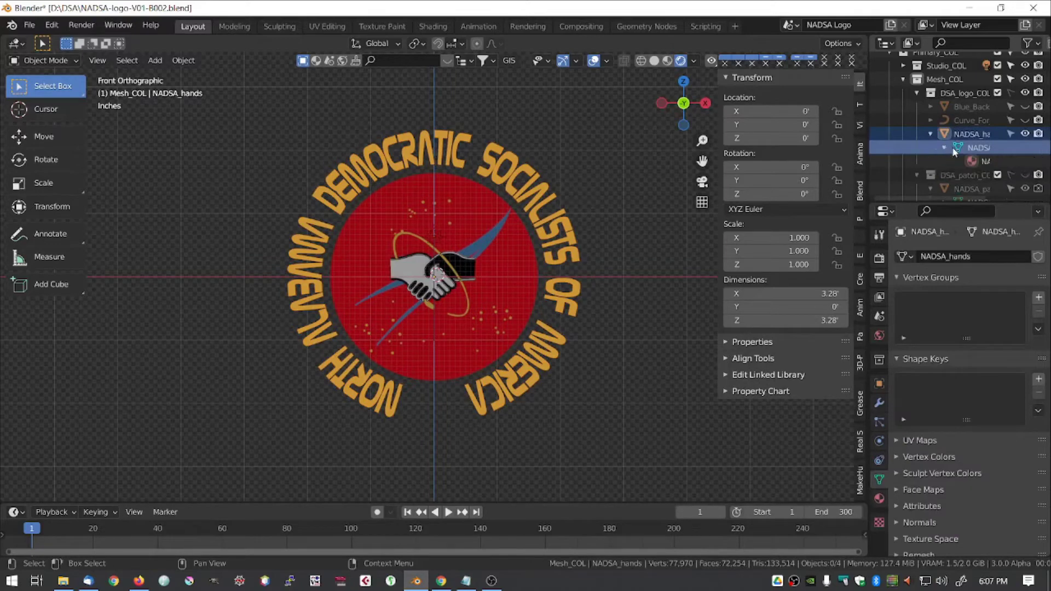
{"action": "left_click", "coordinate": [930, 106]}
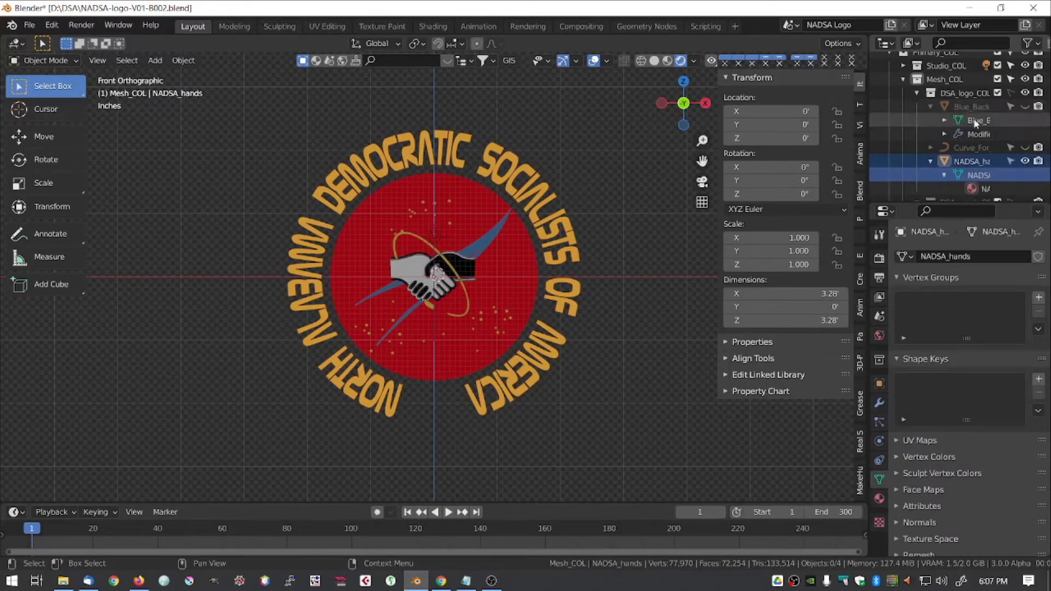
{"action": "scroll", "coordinate": [975, 170], "scroll_direction": "down", "scroll_amount": 4}
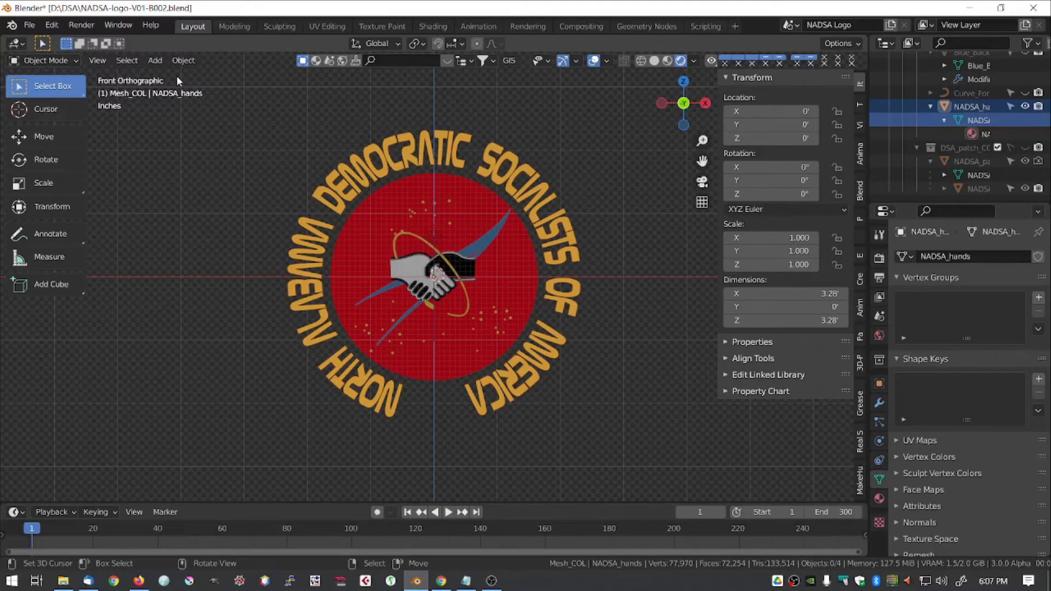
{"action": "left_click", "coordinate": [156, 61]}
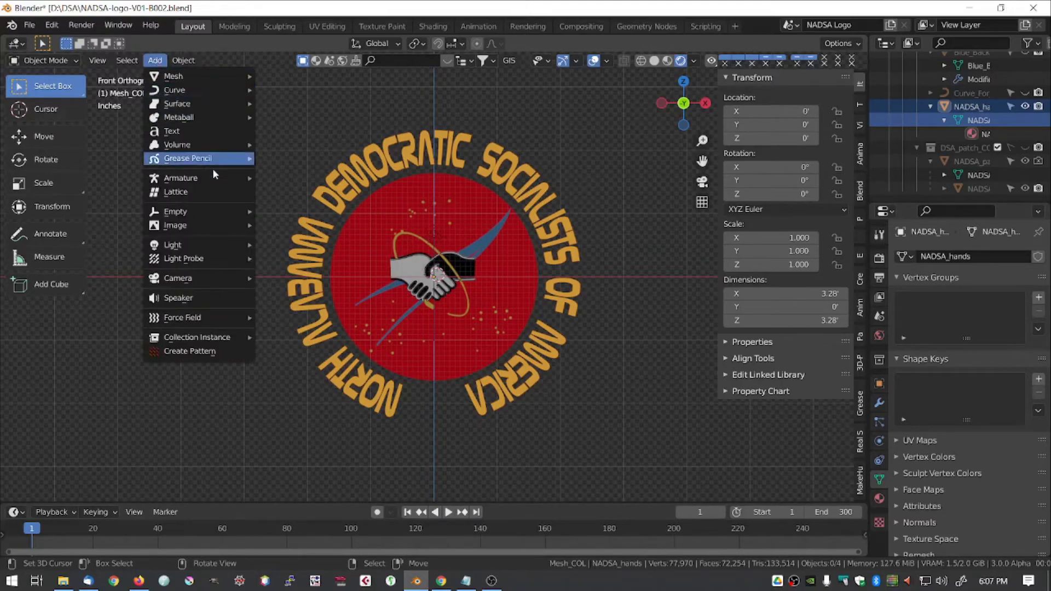
{"action": "mouse_move", "coordinate": [204, 75]}
{"action": "mouse_move", "coordinate": [187, 229]}
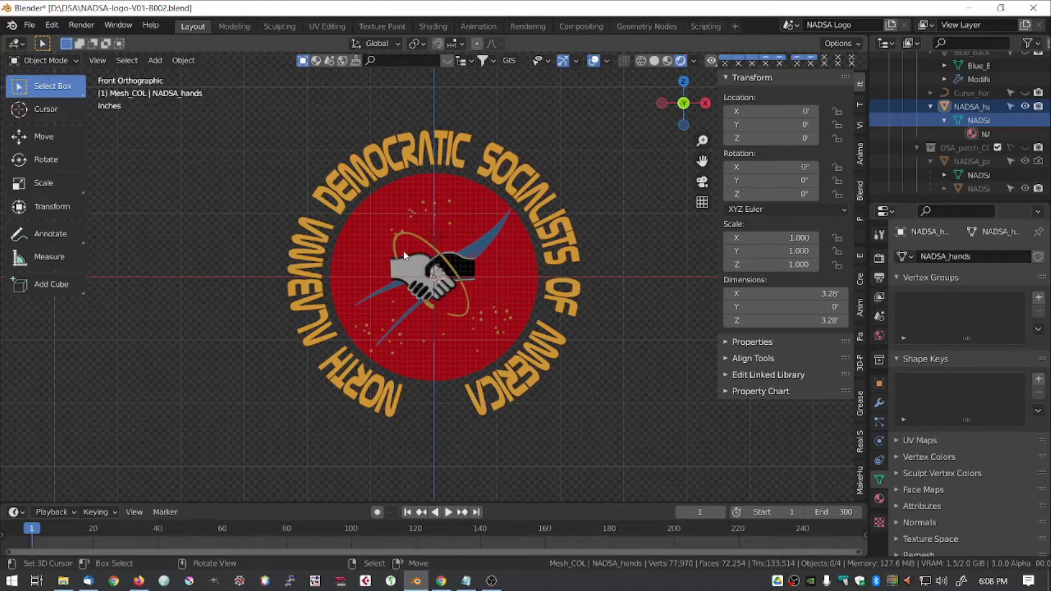
Show the blue background and the text curve again in the DSA logo collection.
{"action": "middle_click_drag", "start_coordinate": [610, 269], "coordinate": [480, 254]}
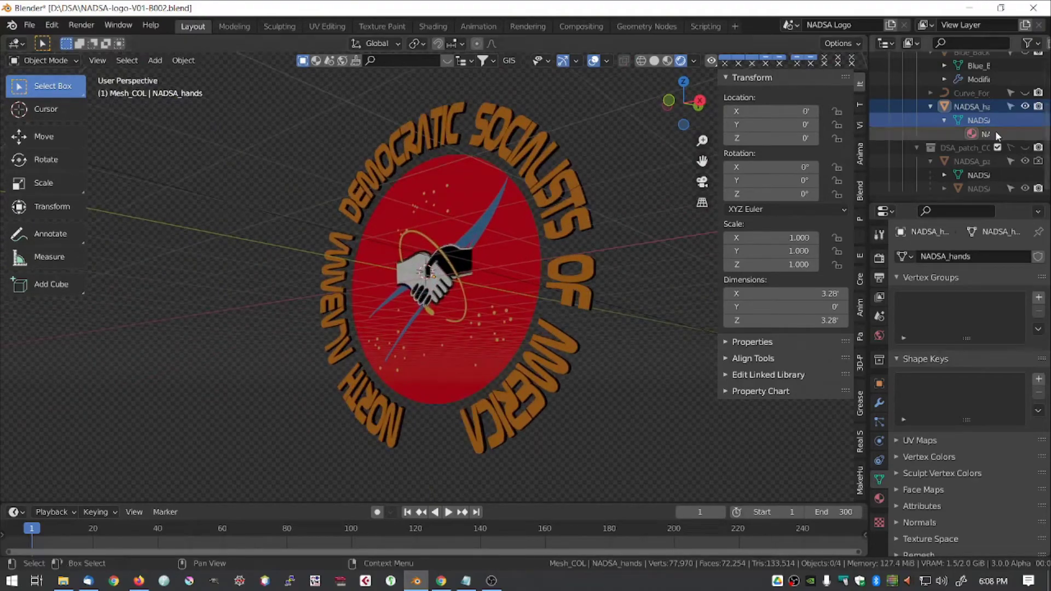
{"action": "scroll", "coordinate": [1007, 101], "scroll_direction": "up", "scroll_amount": 4}
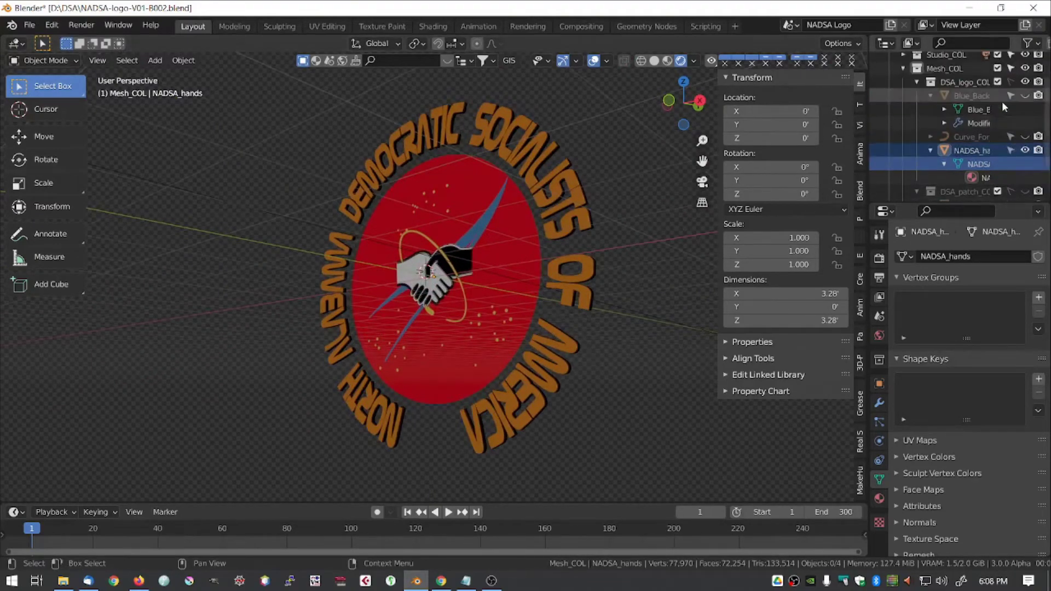
{"action": "left_click", "coordinate": [1012, 104]}
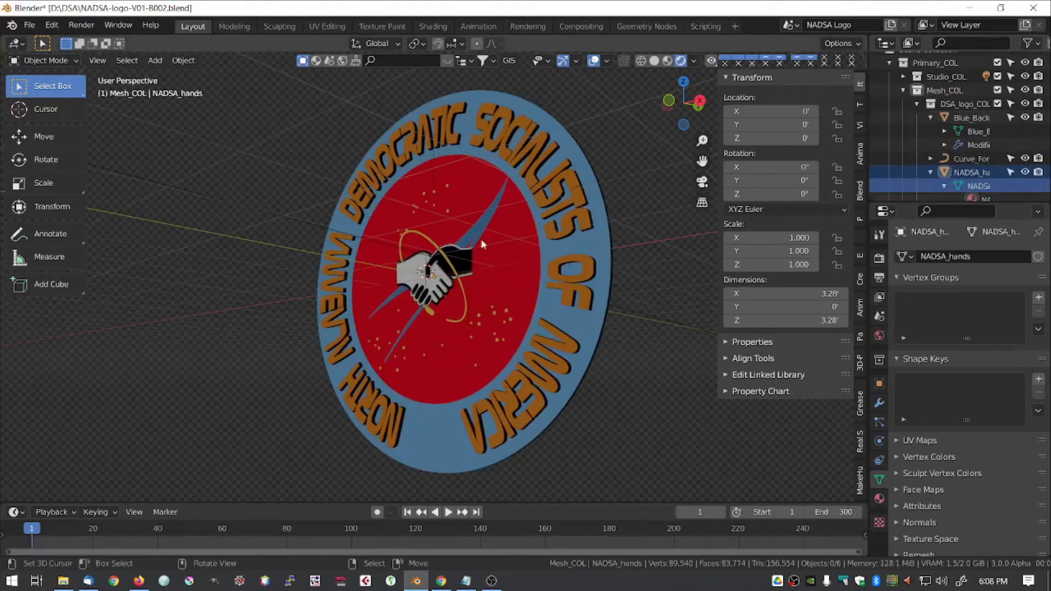
Select the hands emblem in the viewport, and switch the selection to the blue background object.
{"action": "left_click", "coordinate": [500, 268]}
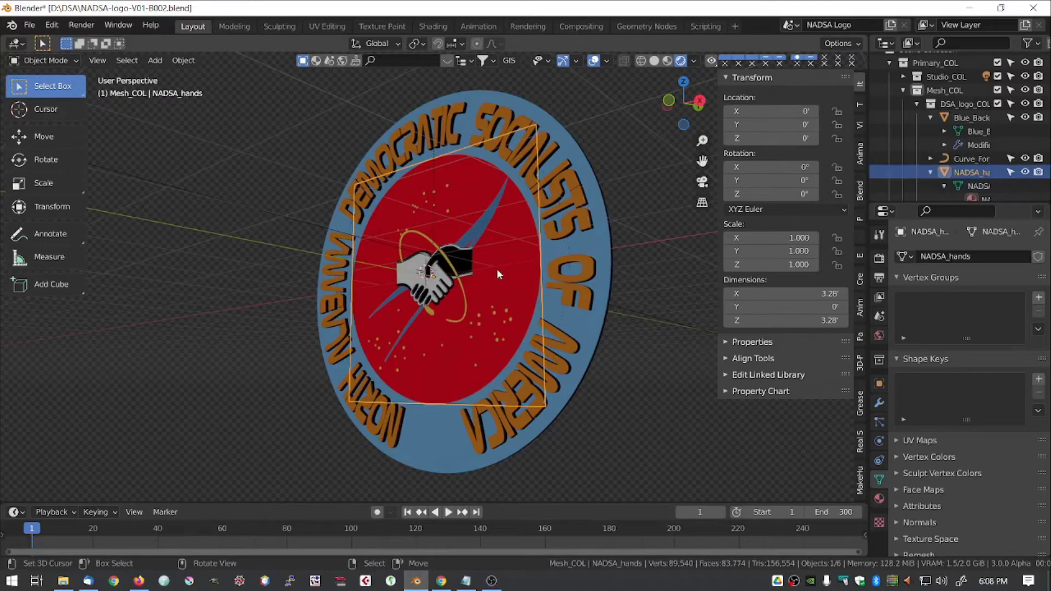
{"action": "left_click", "coordinate": [497, 269]}
{"action": "right_click", "coordinate": [589, 242]}
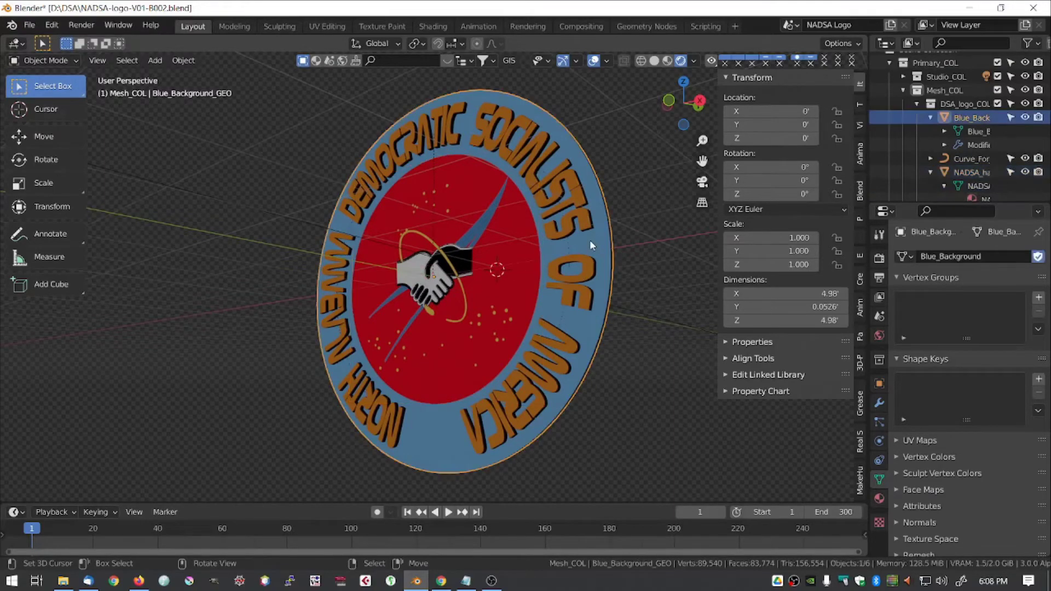
Examine the logo from the side, close up and from the front to see the depth of its layers and lettering.
{"action": "middle_click_drag", "start_coordinate": [473, 260], "coordinate": [539, 290]}
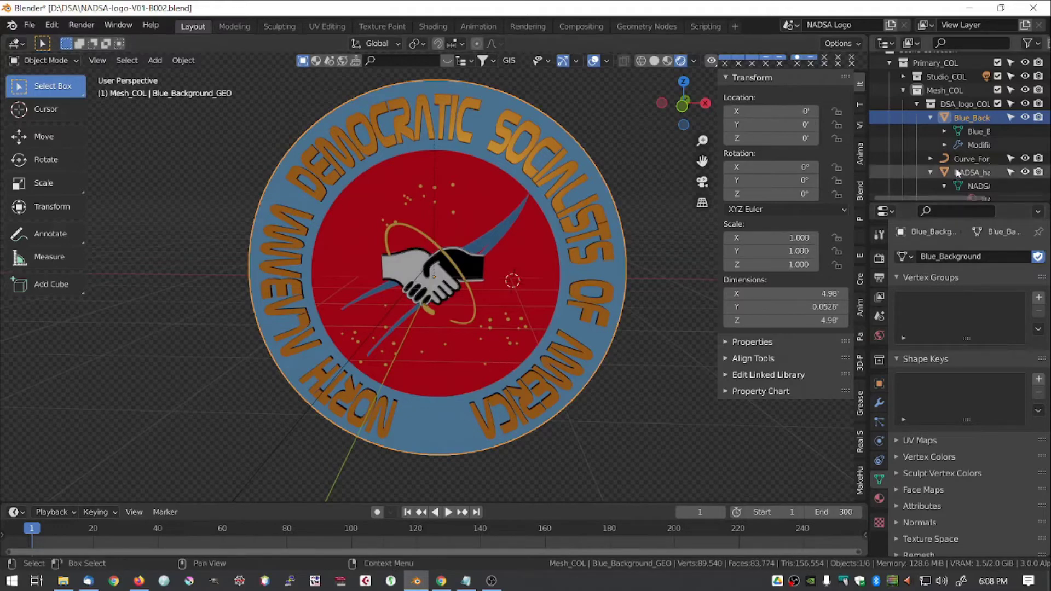
{"action": "scroll", "coordinate": [947, 161], "scroll_direction": "down", "scroll_amount": 1}
{"action": "scroll", "coordinate": [934, 130], "scroll_direction": "down", "scroll_amount": 1}
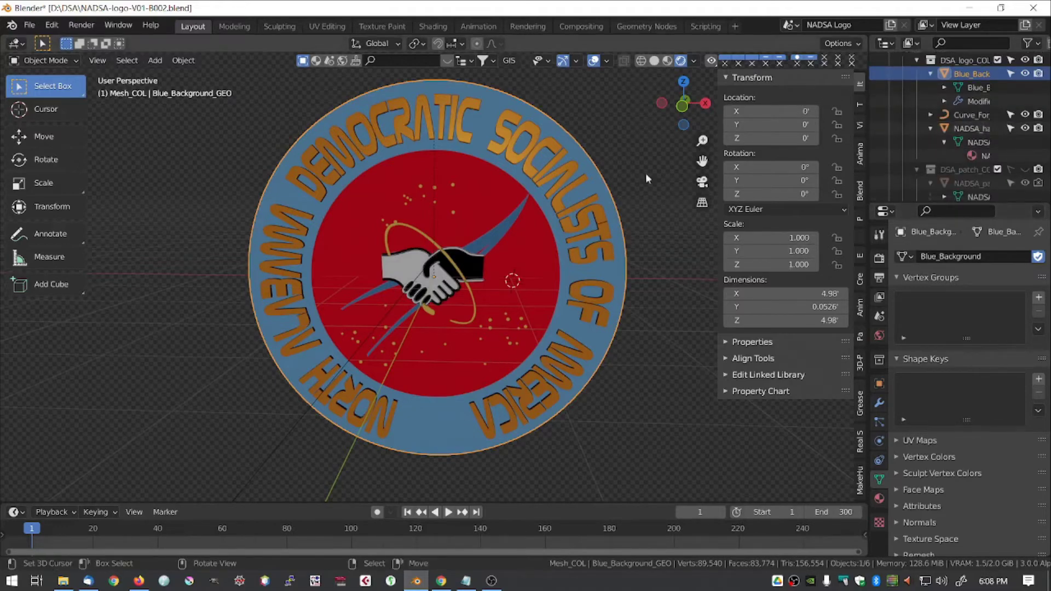
{"action": "middle_click_drag", "start_coordinate": [599, 359], "coordinate": [496, 368]}
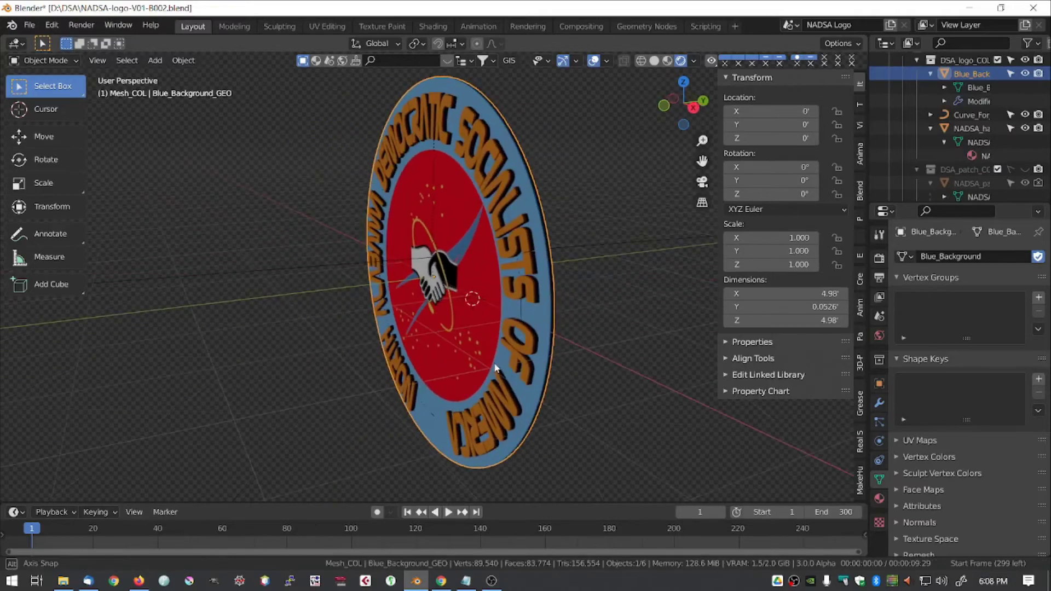
{"action": "scroll", "coordinate": [538, 273], "scroll_direction": "up", "scroll_amount": 5}
{"action": "scroll", "coordinate": [590, 300], "scroll_direction": "down", "scroll_amount": 2}
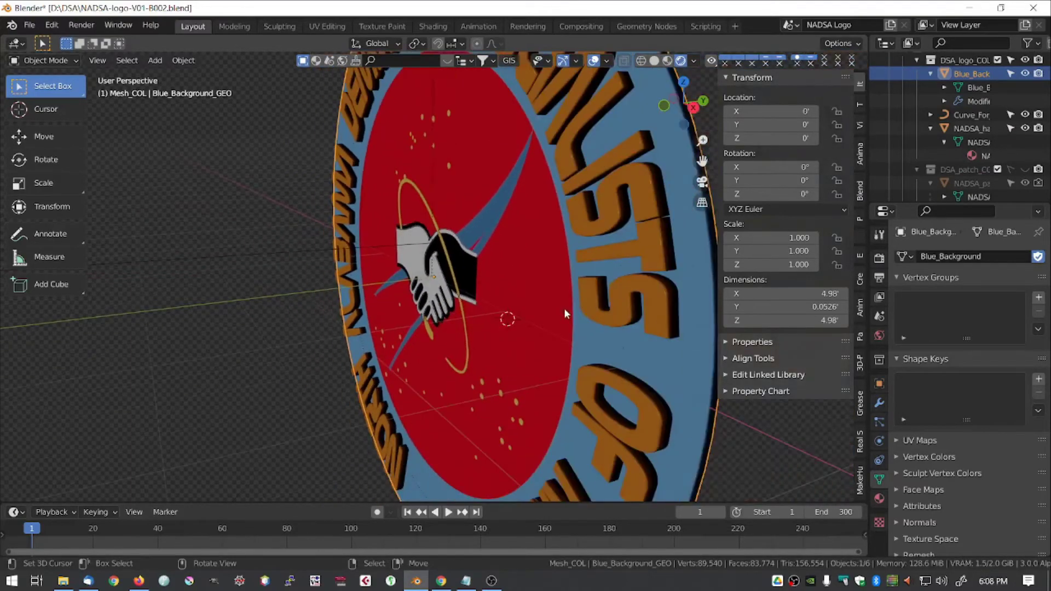
{"action": "middle_click_drag", "start_coordinate": [565, 310], "coordinate": [547, 300]}
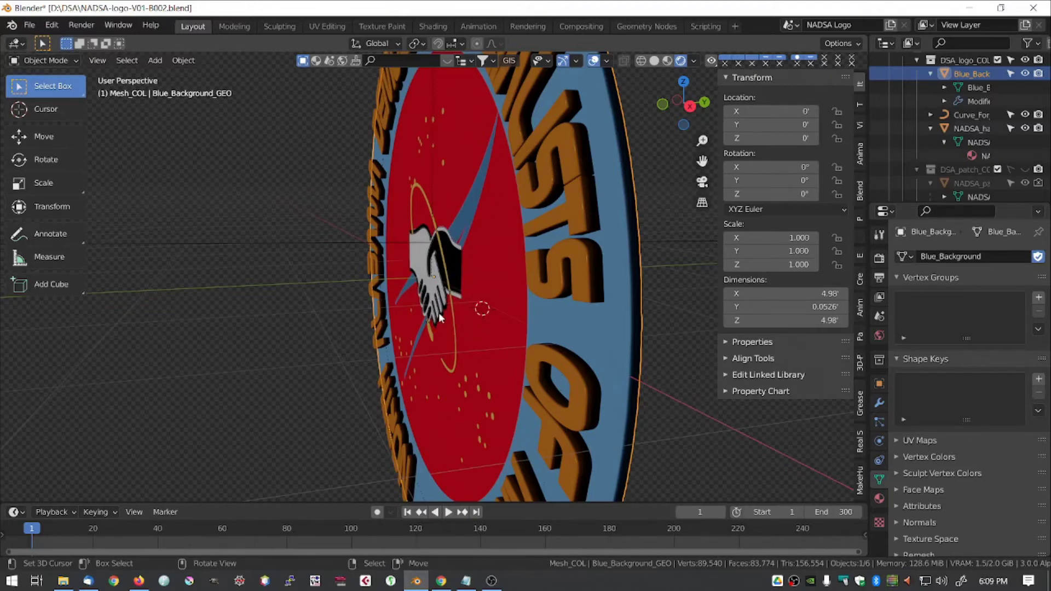
{"action": "middle_click_drag", "start_coordinate": [435, 313], "coordinate": [548, 267]}
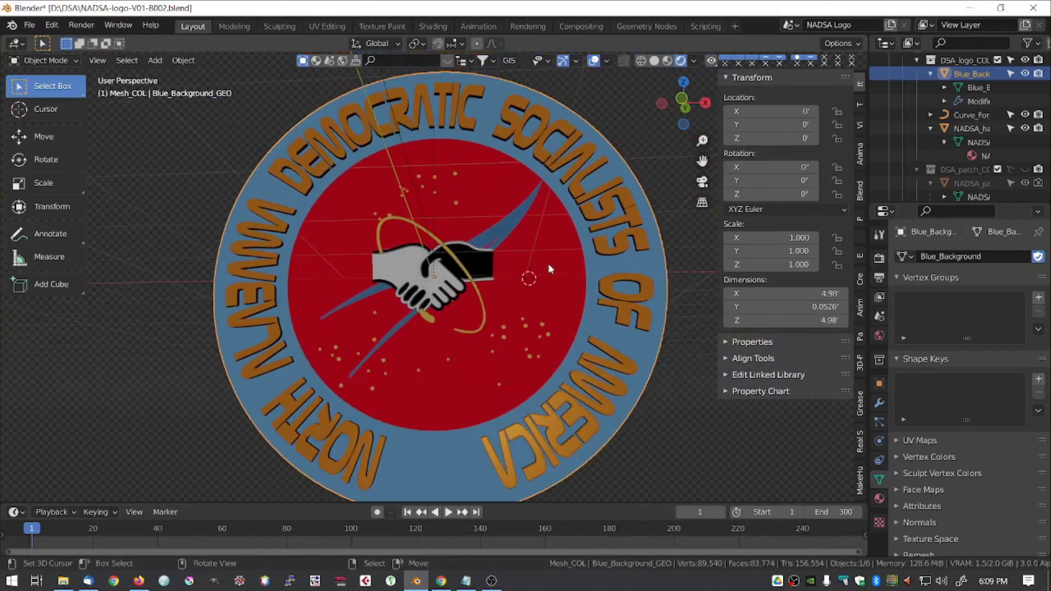
Select the circular lettering and hide the blue background and the hands emblem.
{"action": "left_click", "coordinate": [529, 149], "text": "shift"}
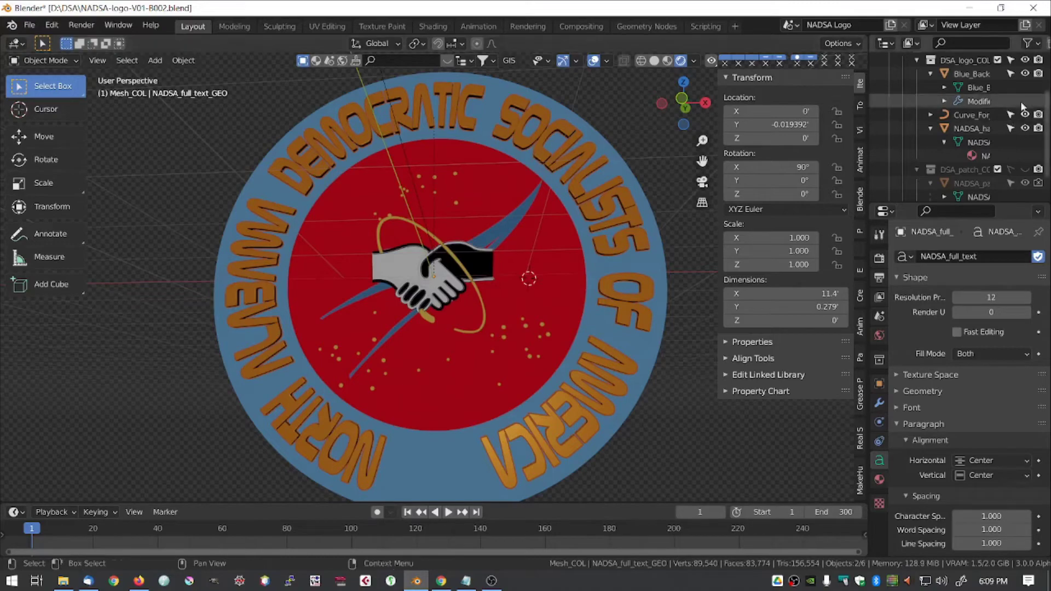
{"action": "left_click", "coordinate": [1024, 73]}
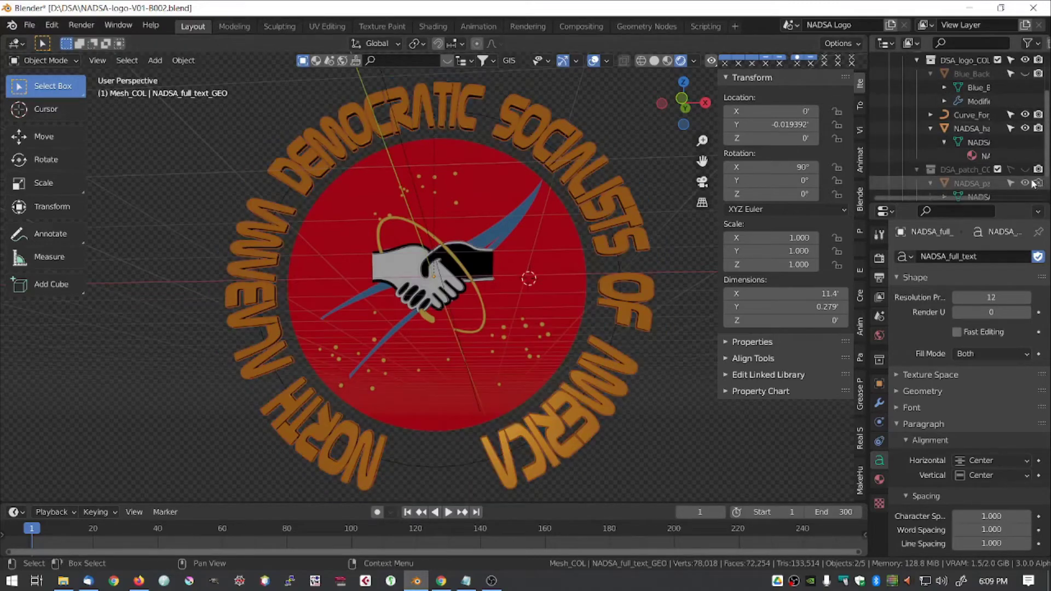
{"action": "left_click", "coordinate": [1025, 128]}
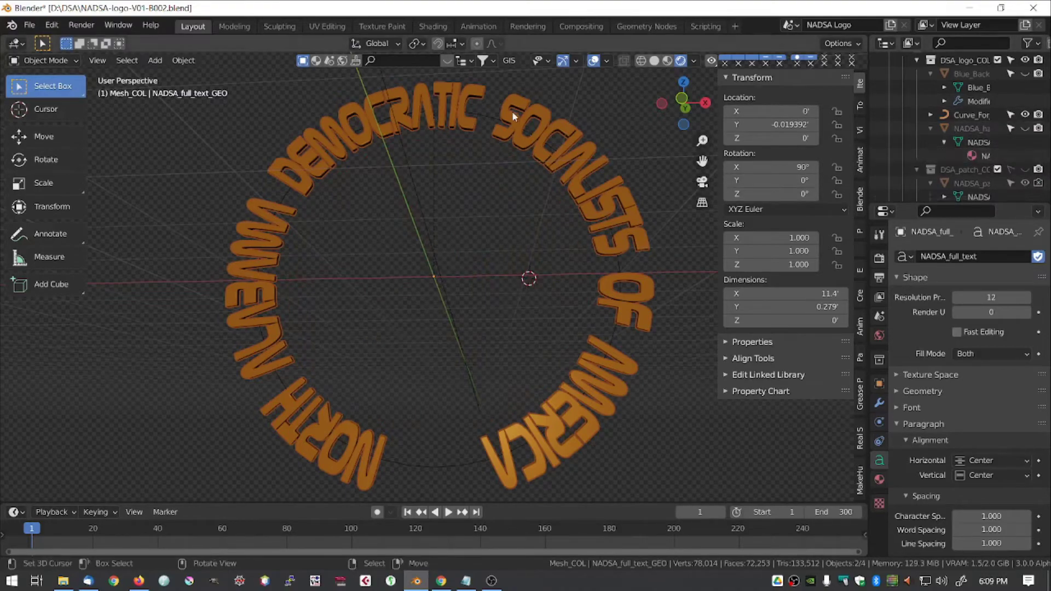
Select the circular curve behind the lettering and try moving and rotating it with the text attached.
{"action": "left_click", "coordinate": [481, 116]}
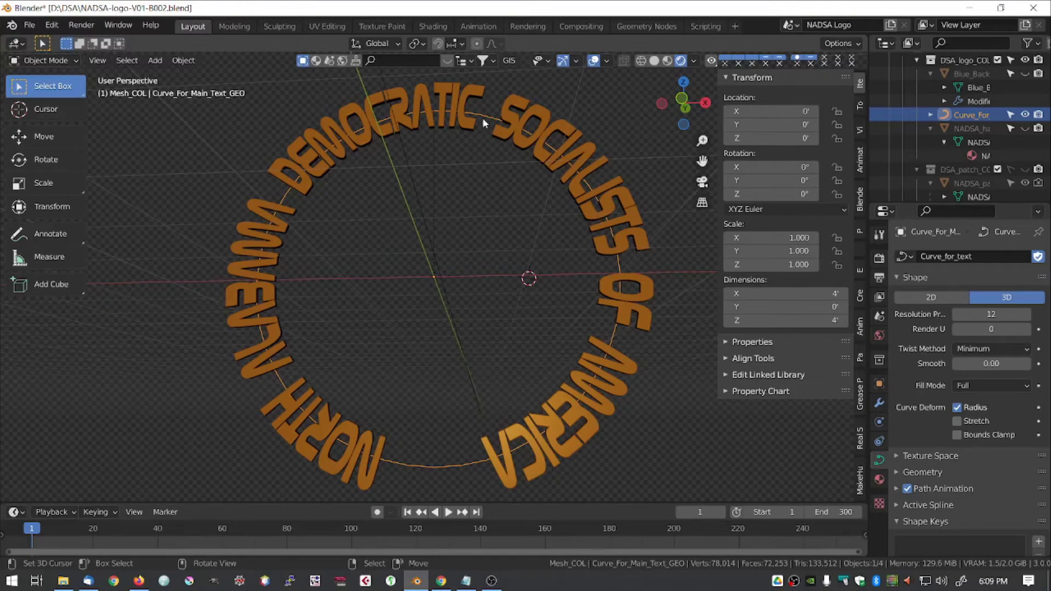
{"action": "key", "text": "g"}
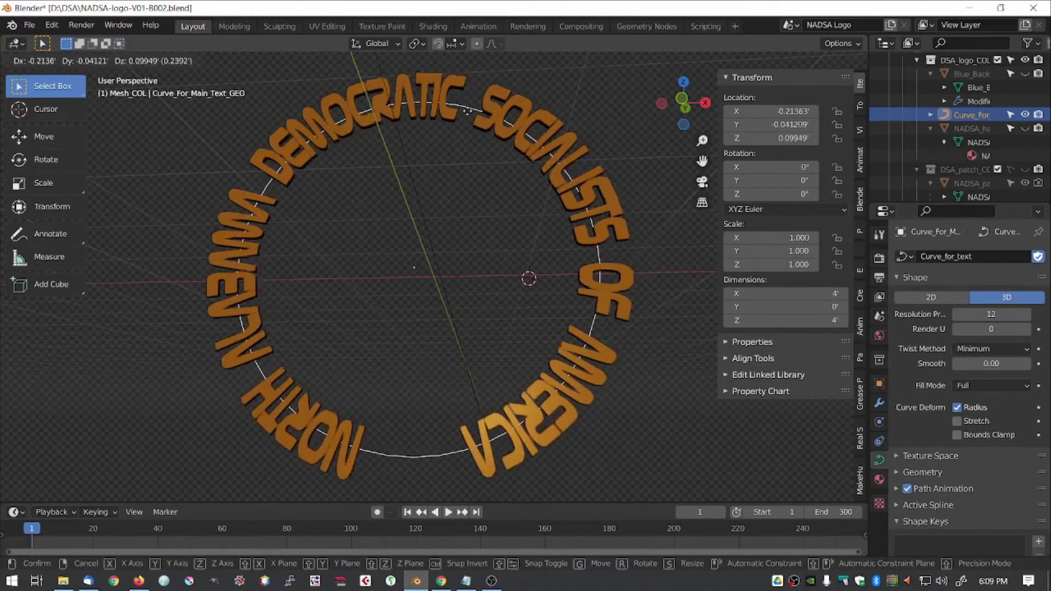
{"action": "key", "text": "Escape"}
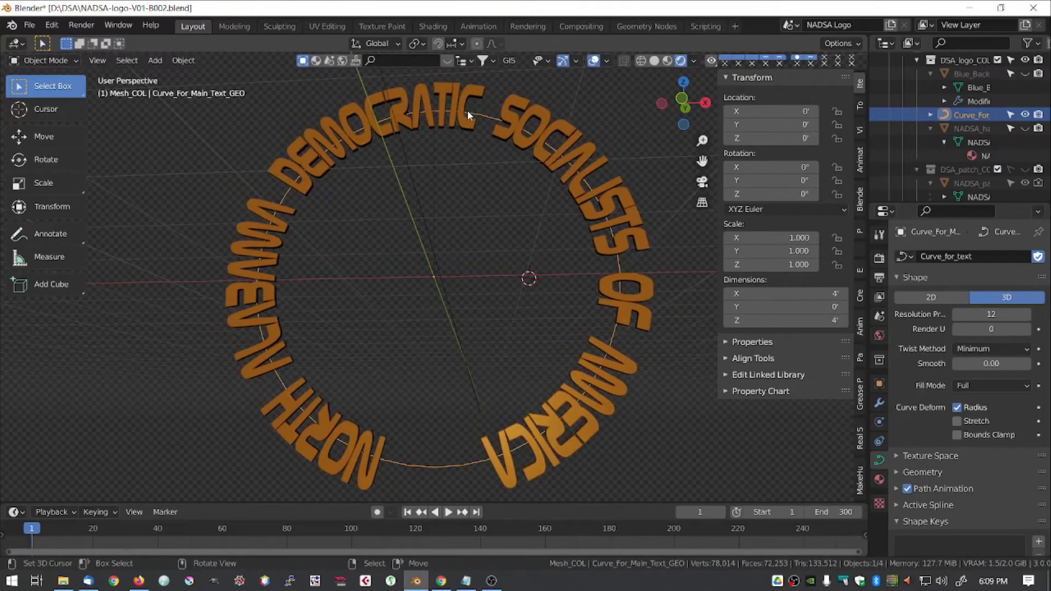
{"action": "key", "text": "r"}
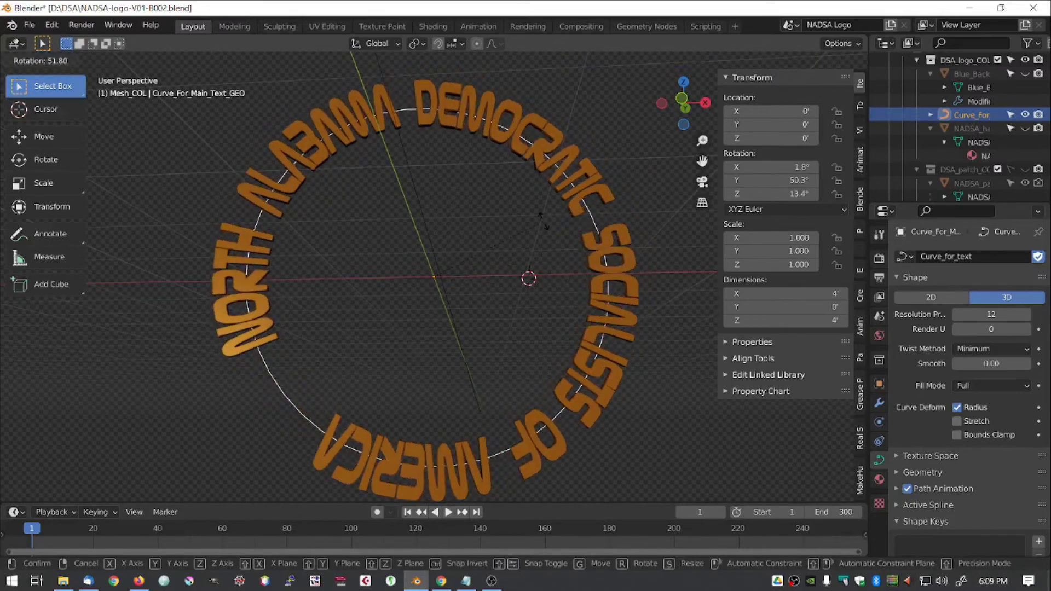
{"action": "key", "text": "Escape"}
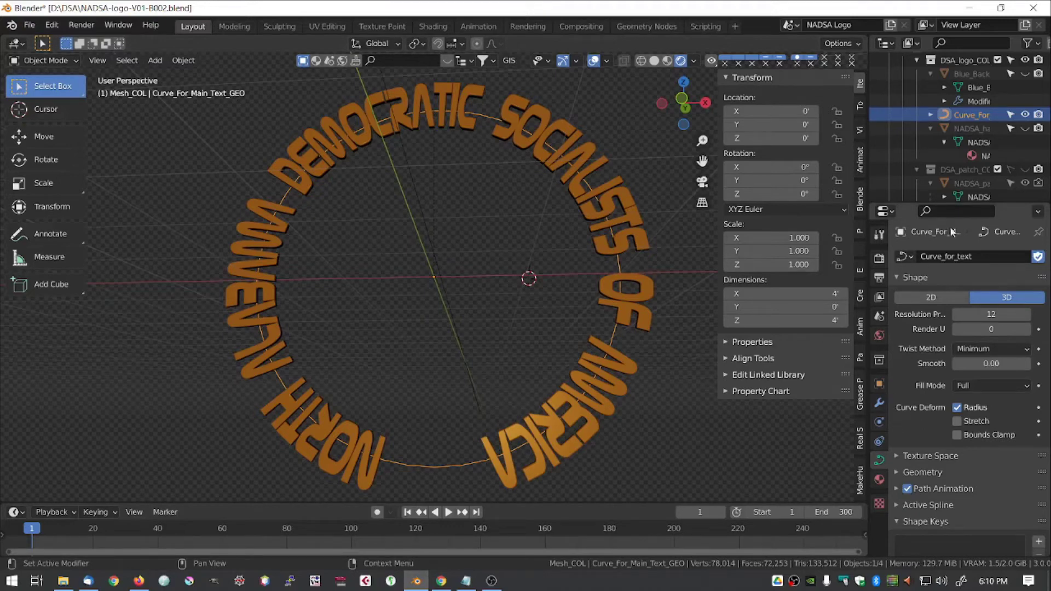
Select the NADSA_hands object and collapse its branch and the blue background's branch in the object hierarchy.
{"action": "left_click", "coordinate": [965, 141]}
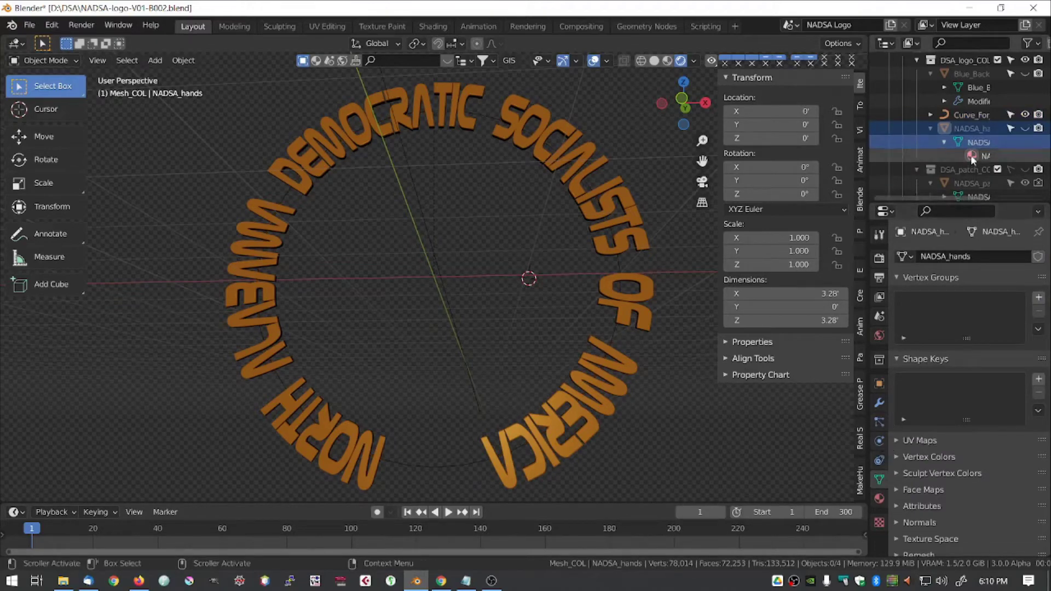
{"action": "left_click", "coordinate": [930, 128]}
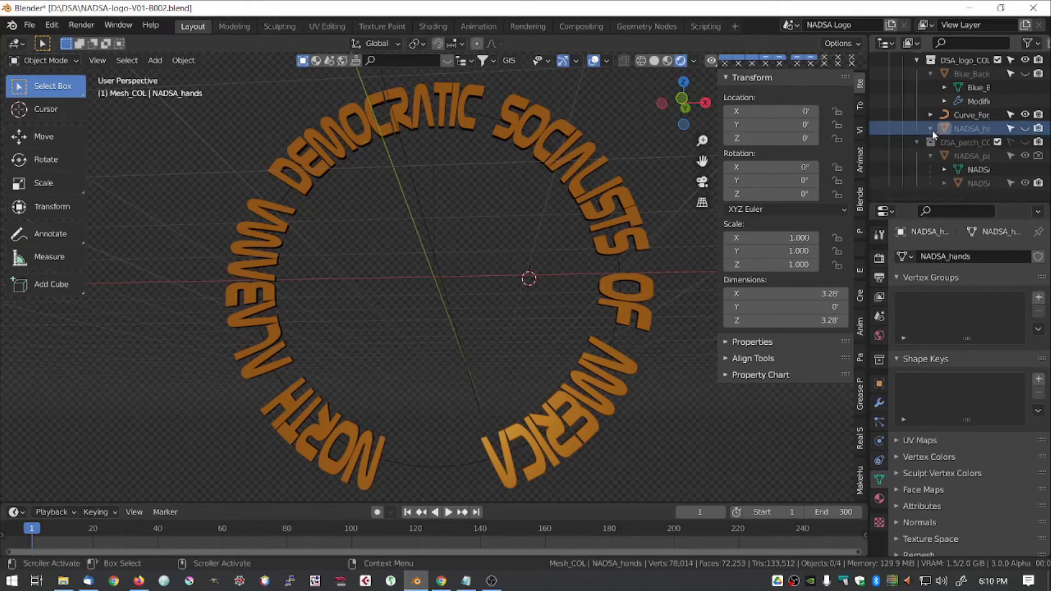
{"action": "left_click", "coordinate": [925, 82]}
{"action": "scroll", "coordinate": [928, 104], "scroll_direction": "up", "scroll_amount": 2}
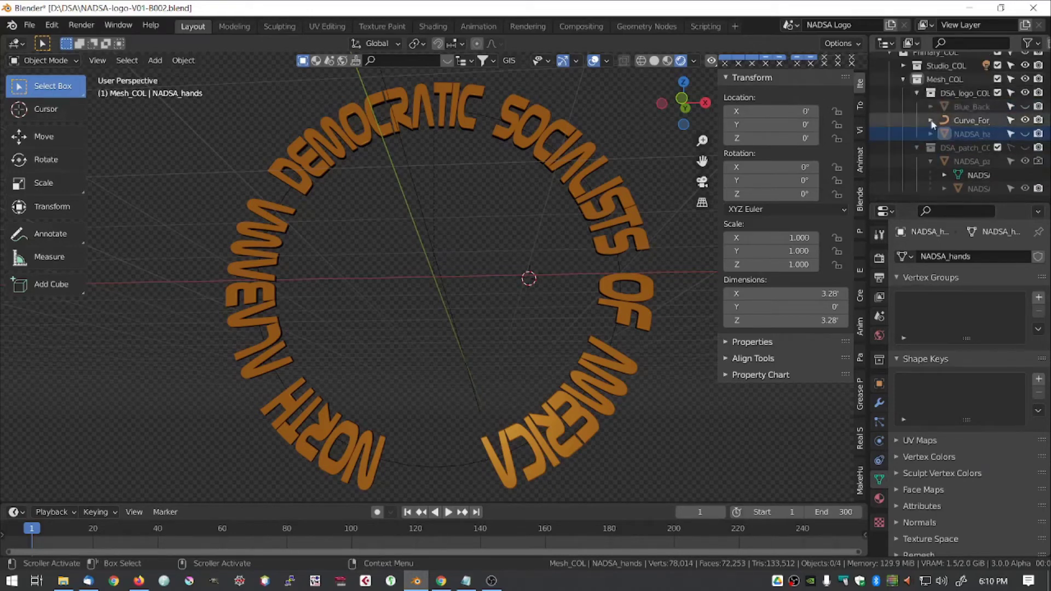
Expand the text curve object, select its child text object NADSA_full_text_GEO, and expand that object's data.
{"action": "left_click", "coordinate": [931, 121]}
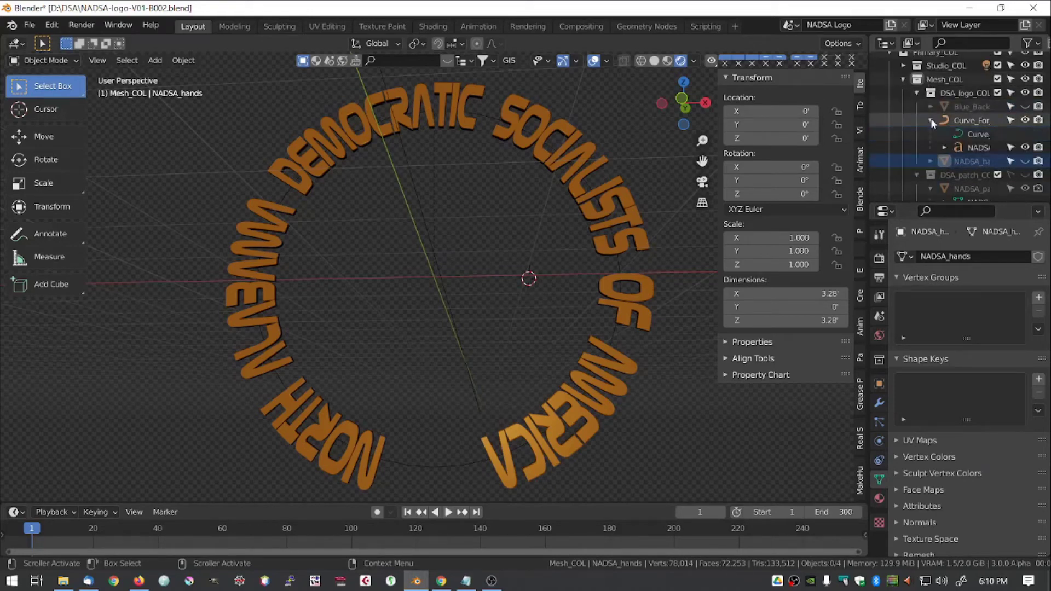
{"action": "left_click", "coordinate": [970, 121]}
{"action": "left_click", "coordinate": [967, 145]}
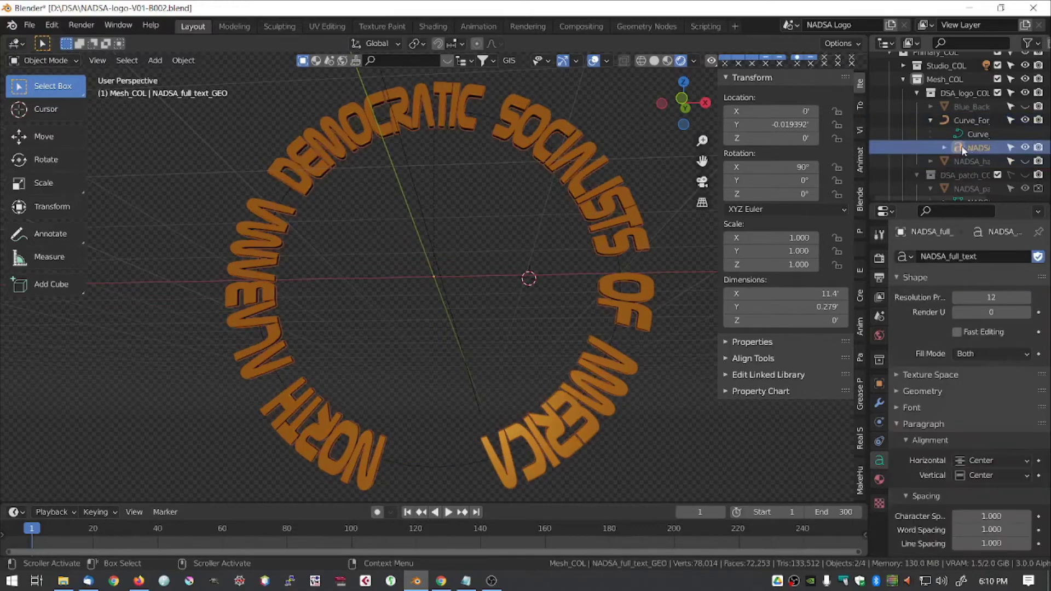
{"action": "left_click", "coordinate": [944, 148]}
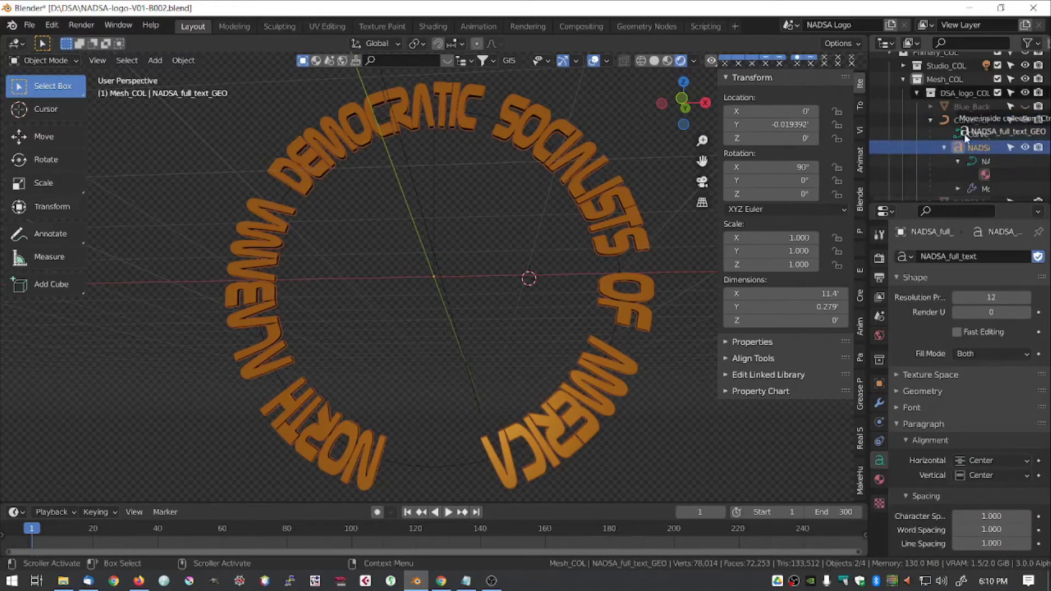
{"action": "left_click_drag", "start_coordinate": [971, 144], "coordinate": [972, 141]}
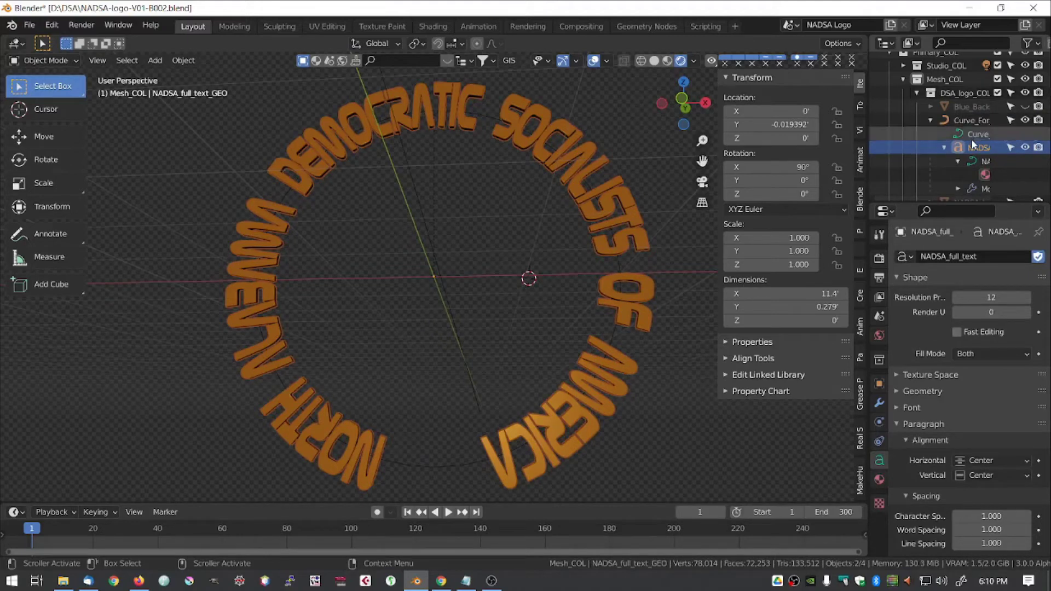
Reveal the Curve modifier on the full text object and review the text's alignment and spacing settings.
{"action": "left_click", "coordinate": [959, 188]}
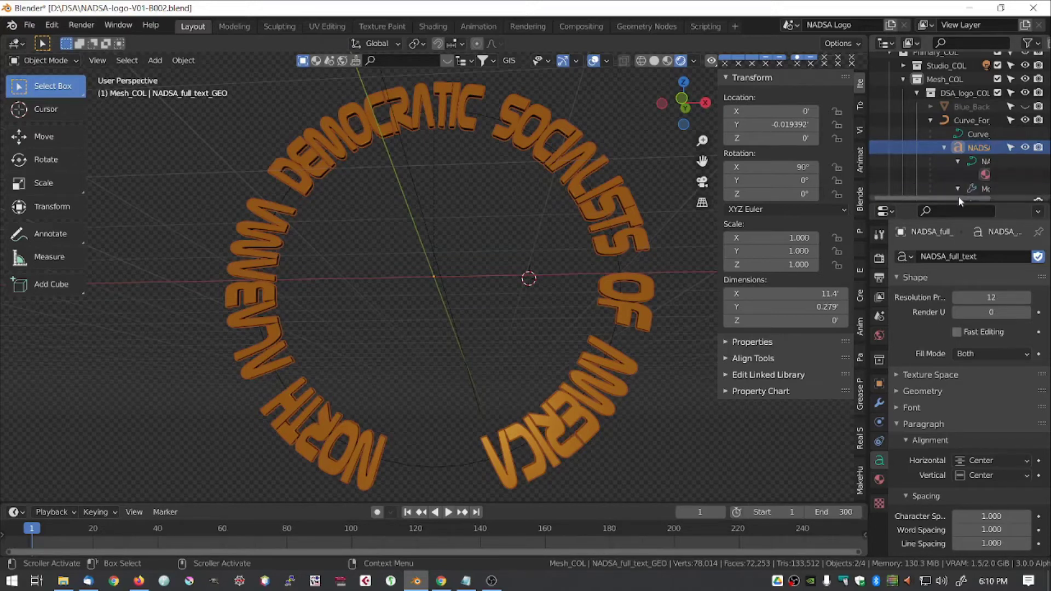
{"action": "left_click_drag", "start_coordinate": [958, 199], "coordinate": [983, 198]}
{"action": "scroll", "coordinate": [981, 172], "scroll_direction": "down", "scroll_amount": 2}
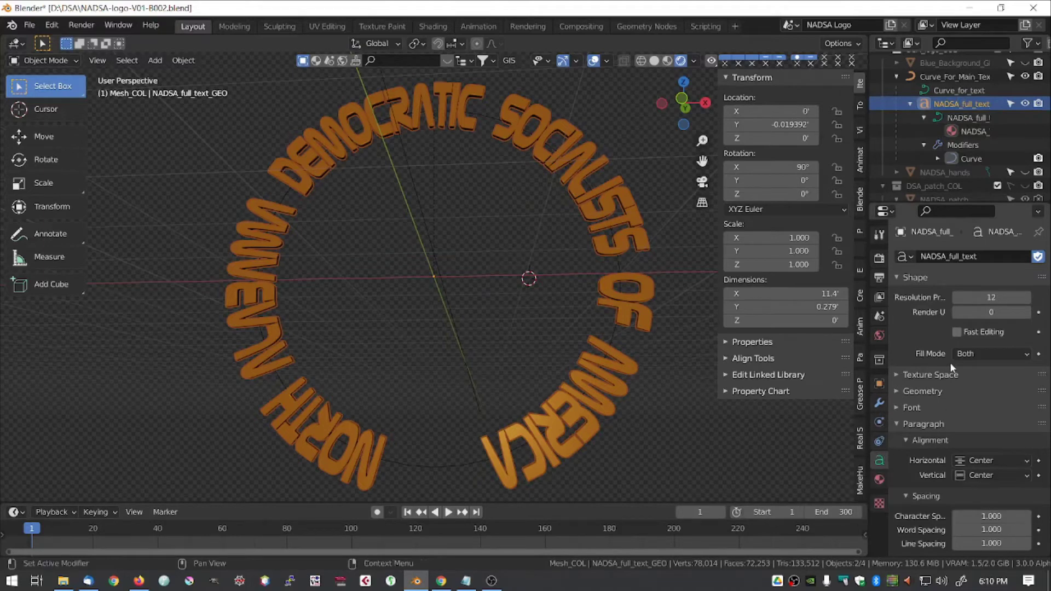
{"action": "scroll", "coordinate": [951, 364], "scroll_direction": "down", "scroll_amount": 6}
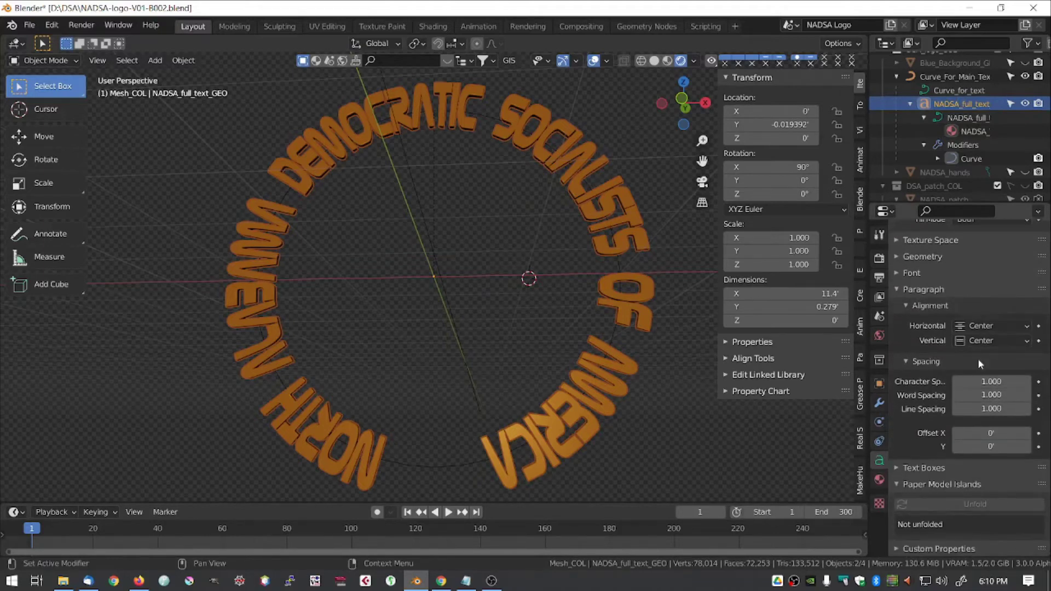
Expand the full text object's Font and Geometry settings and review its font, size, extrusion, bevel, alignment and spacing.
{"action": "scroll", "coordinate": [978, 359], "scroll_direction": "up", "scroll_amount": 1}
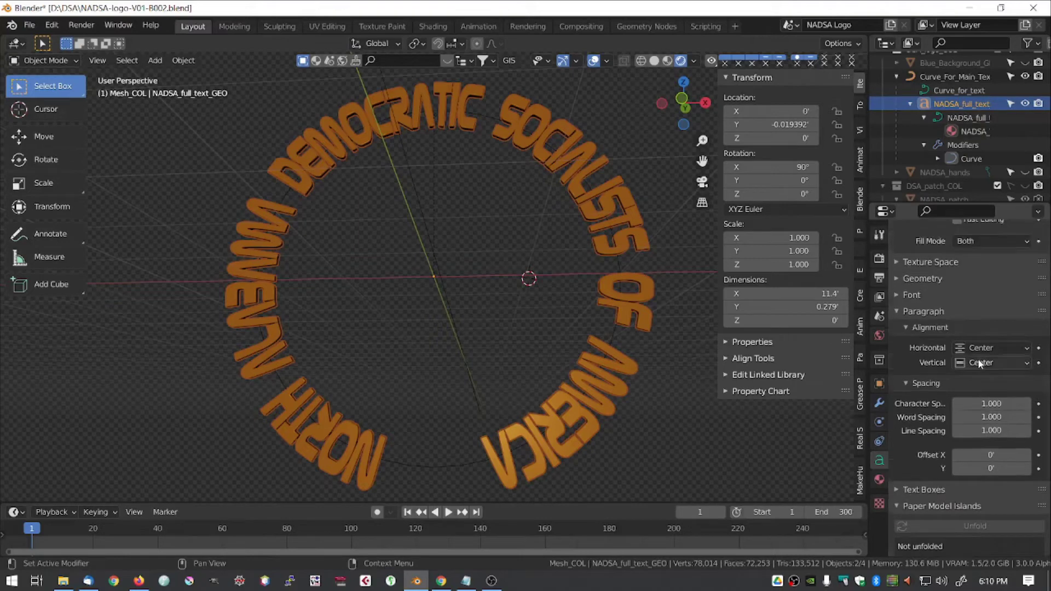
{"action": "left_click", "coordinate": [904, 295]}
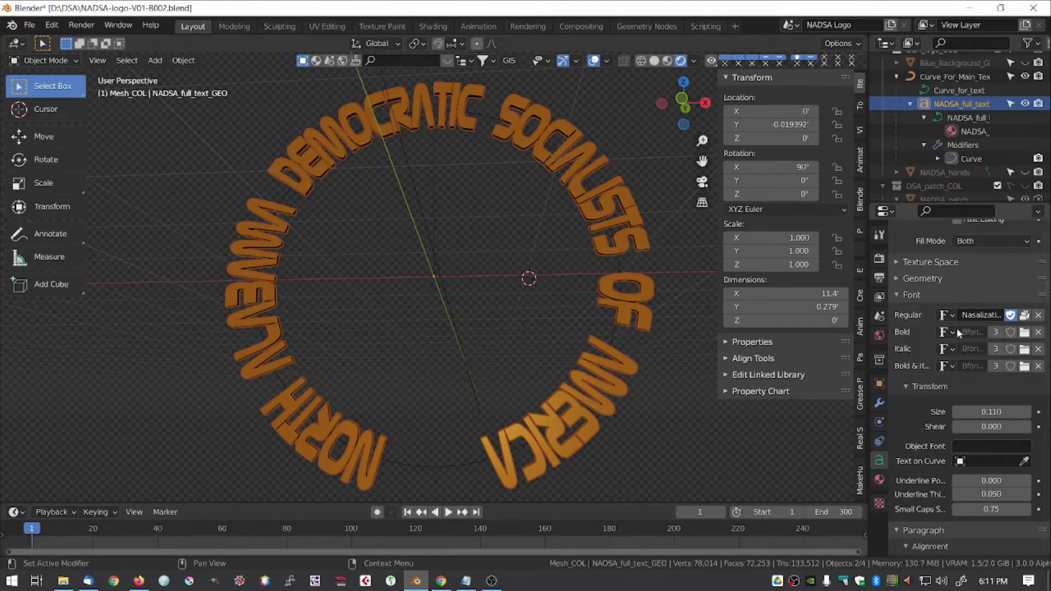
{"action": "left_click", "coordinate": [899, 280]}
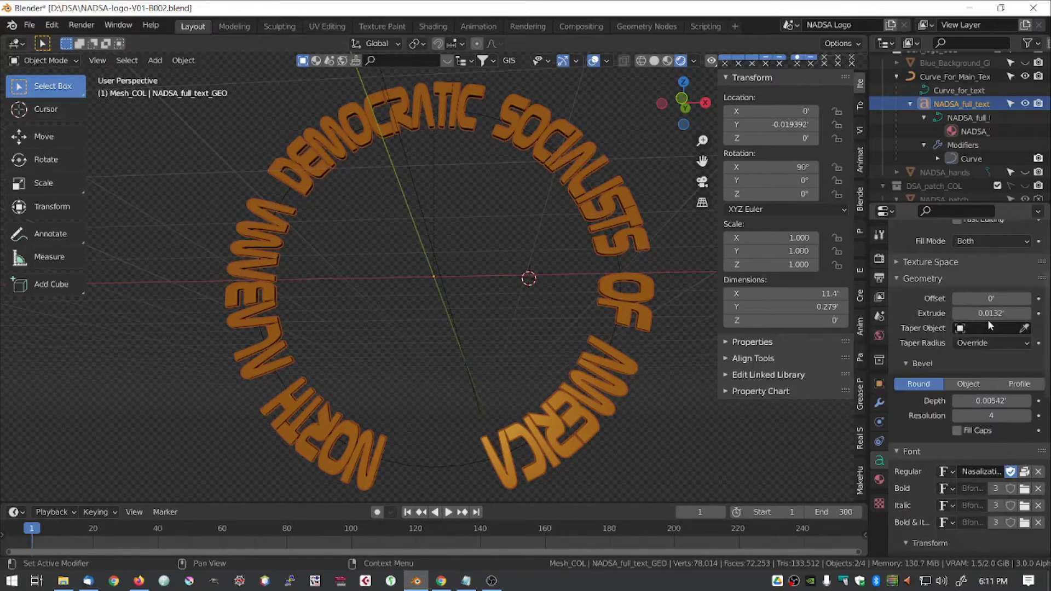
{"action": "left_click", "coordinate": [899, 277]}
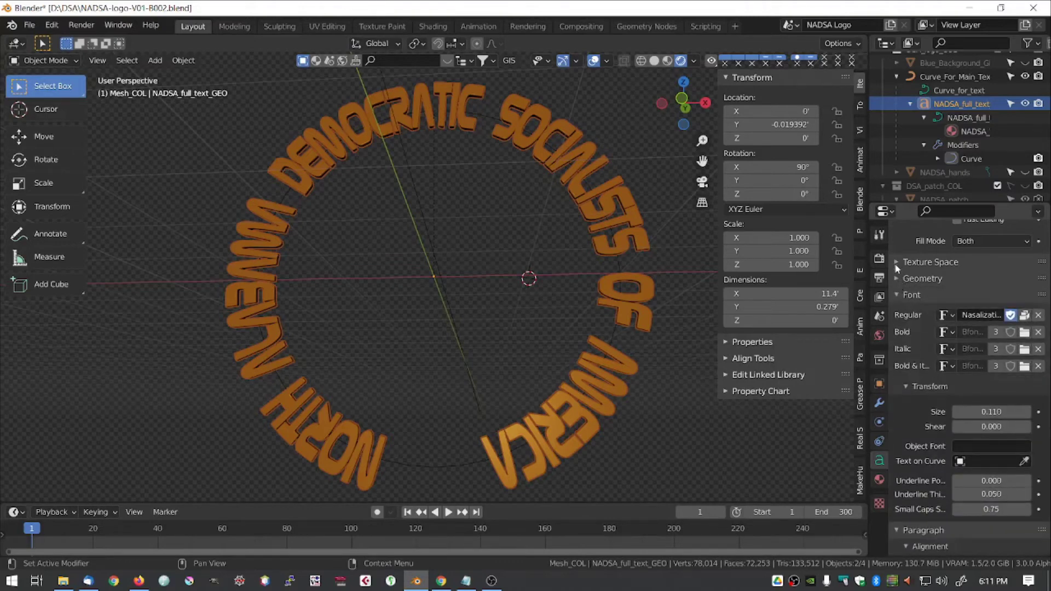
{"action": "left_click", "coordinate": [898, 278]}
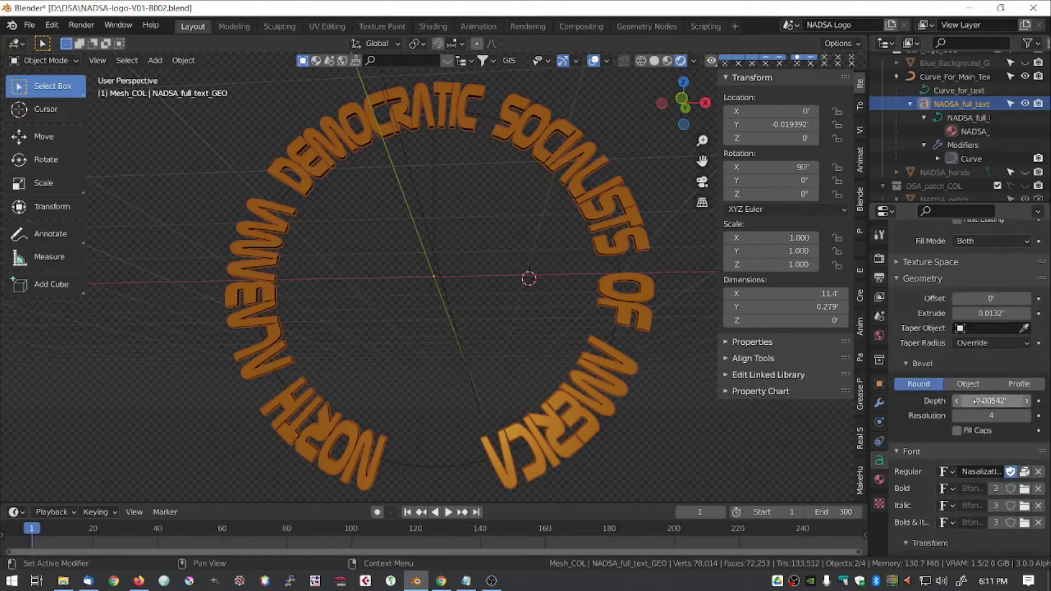
{"action": "scroll", "coordinate": [922, 438], "scroll_direction": "down", "scroll_amount": 3}
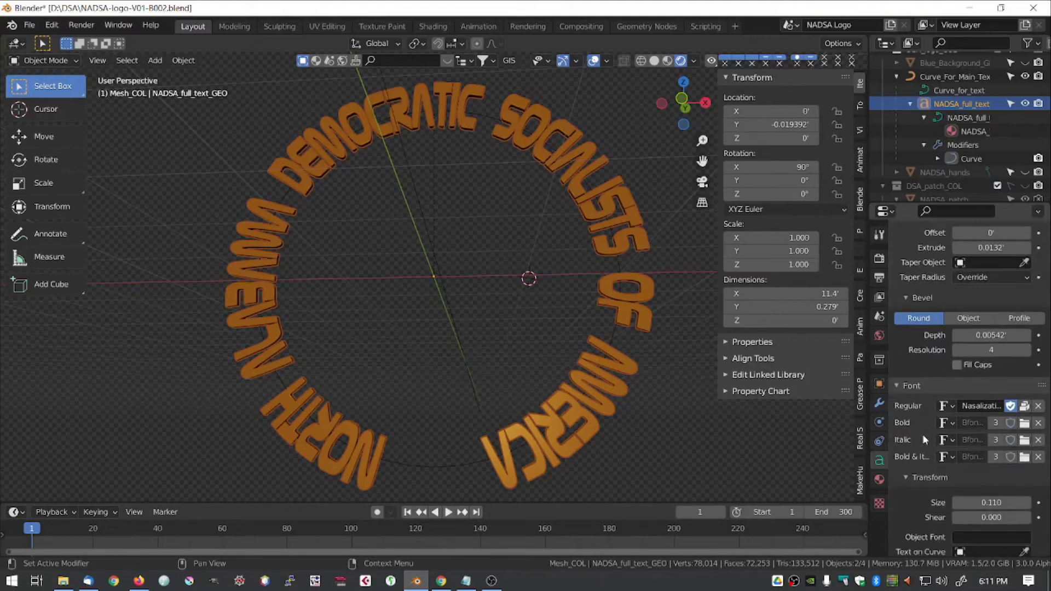
{"action": "scroll", "coordinate": [921, 435], "scroll_direction": "down", "scroll_amount": 6}
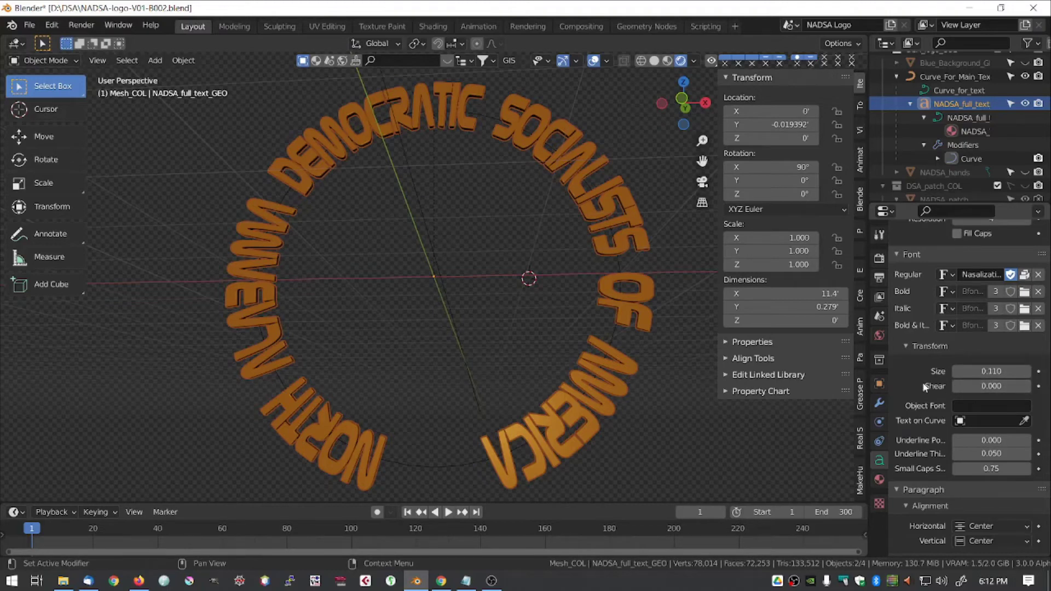
{"action": "scroll", "coordinate": [924, 387], "scroll_direction": "down", "scroll_amount": 8}
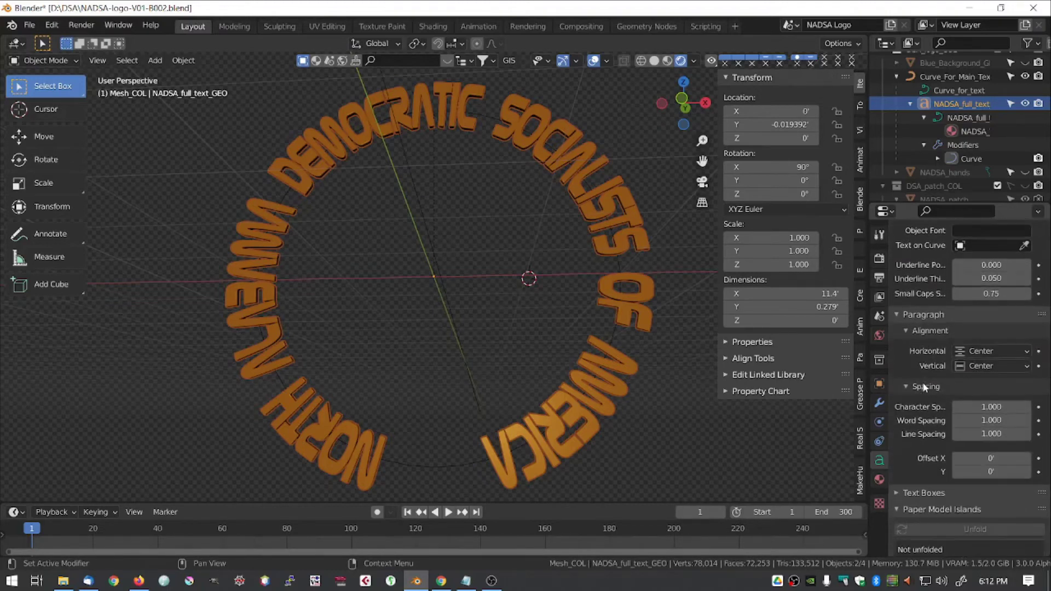
{"action": "scroll", "coordinate": [924, 386], "scroll_direction": "up", "scroll_amount": 12}
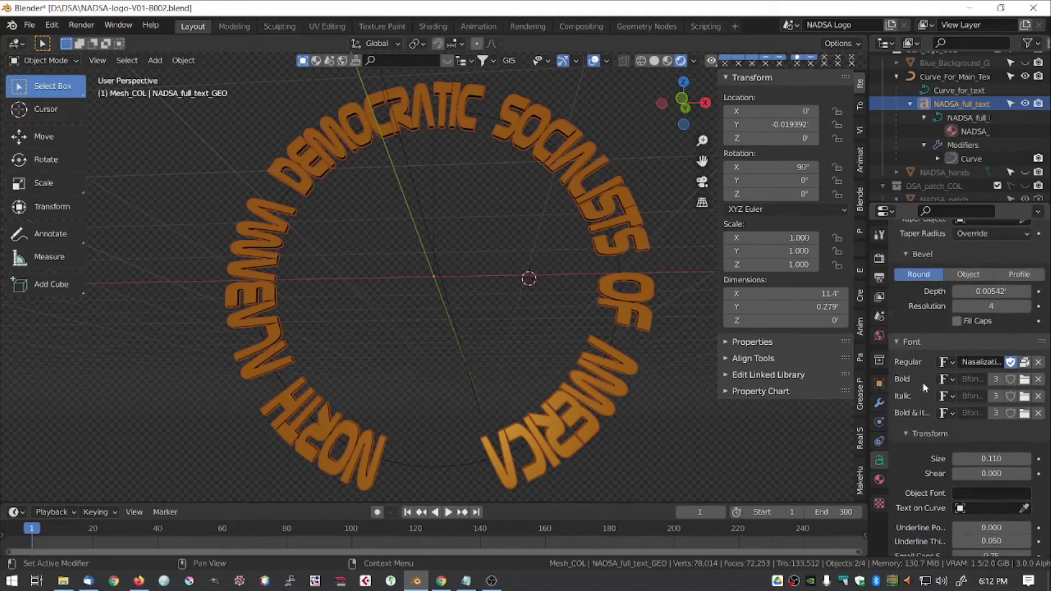
Compare the full text object's Curve modifier with the Text on Curve option in its font settings.
{"action": "left_click", "coordinate": [881, 403]}
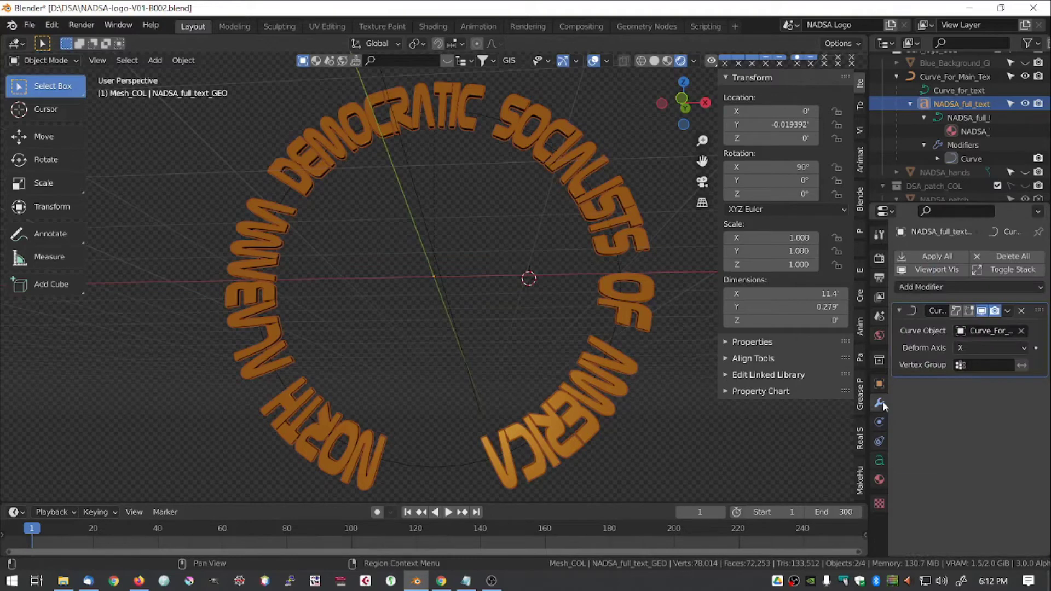
{"action": "left_click", "coordinate": [880, 461]}
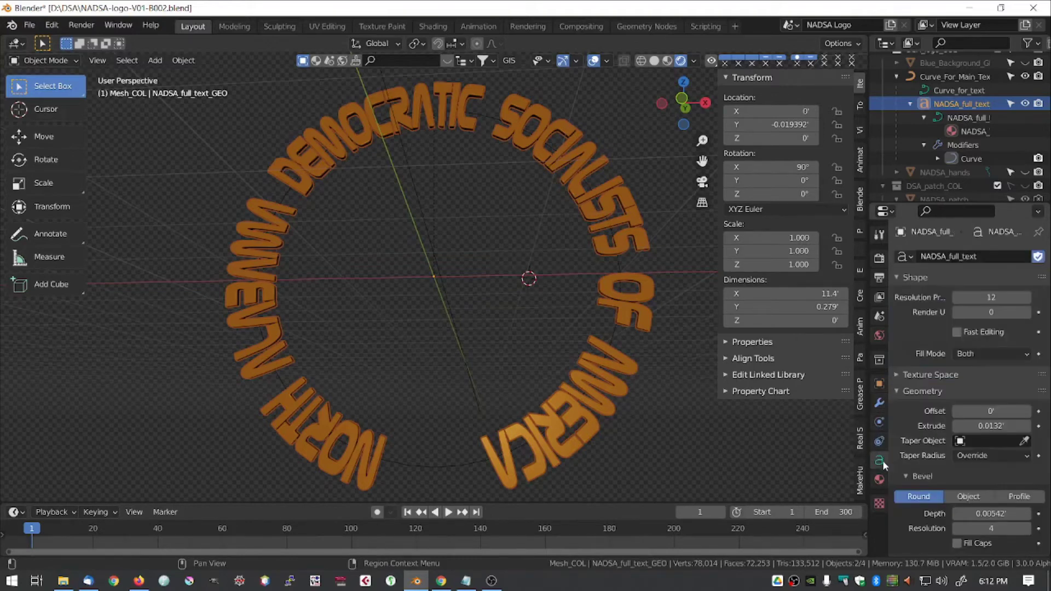
{"action": "scroll", "coordinate": [948, 458], "scroll_direction": "down", "scroll_amount": 6}
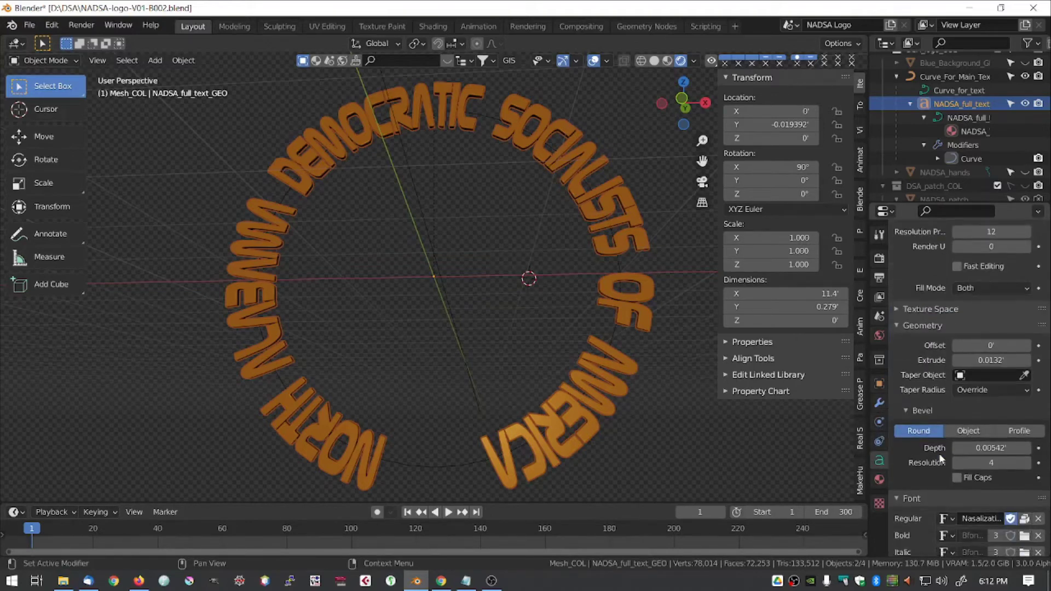
{"action": "scroll", "coordinate": [942, 457], "scroll_direction": "down", "scroll_amount": 7}
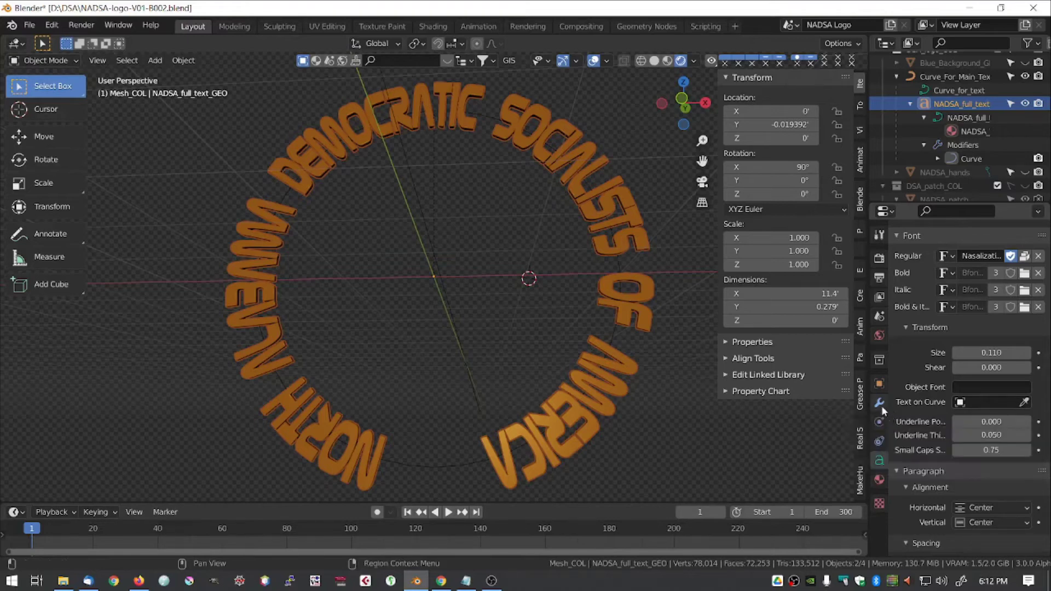
{"action": "left_click", "coordinate": [972, 402]}
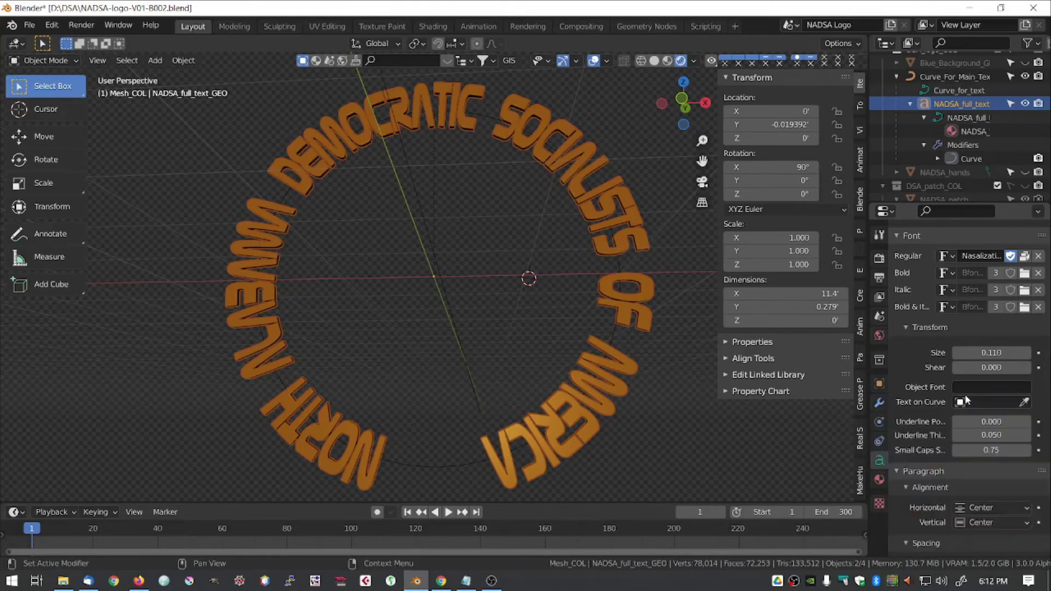
{"action": "left_click", "coordinate": [879, 404]}
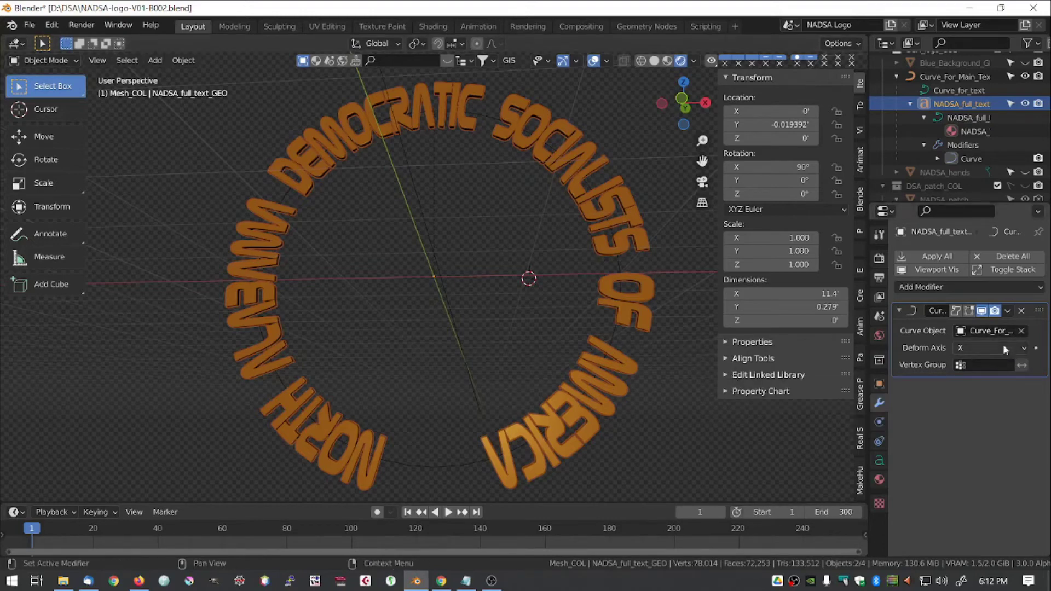
Disable the Curve modifier's viewport display on the full text, toggling it once to compare the straight and curved lettering.
{"action": "left_click", "coordinate": [981, 312]}
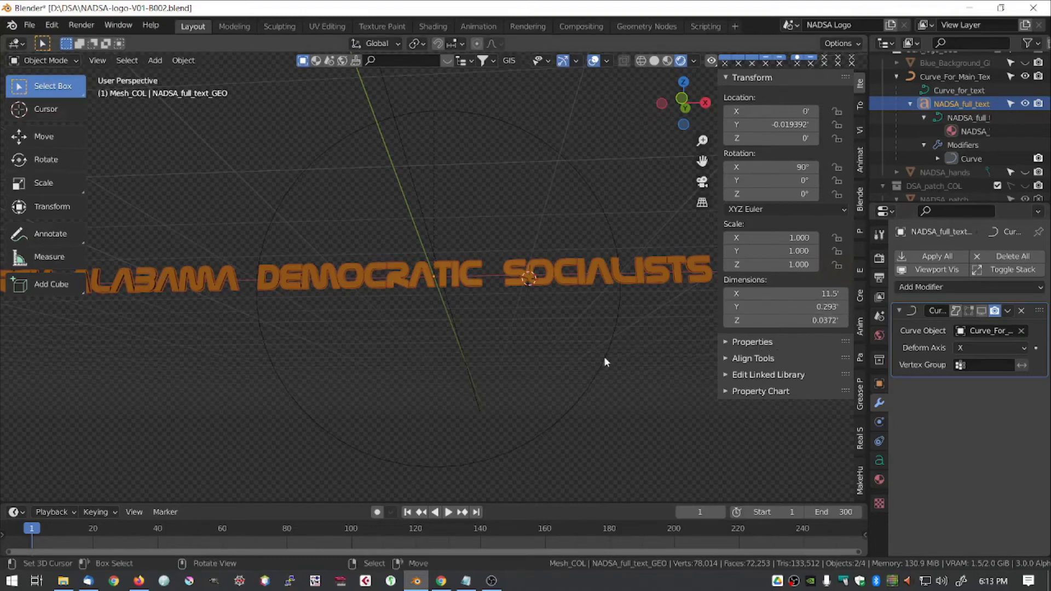
{"action": "scroll", "coordinate": [405, 412], "scroll_direction": "down", "scroll_amount": 2}
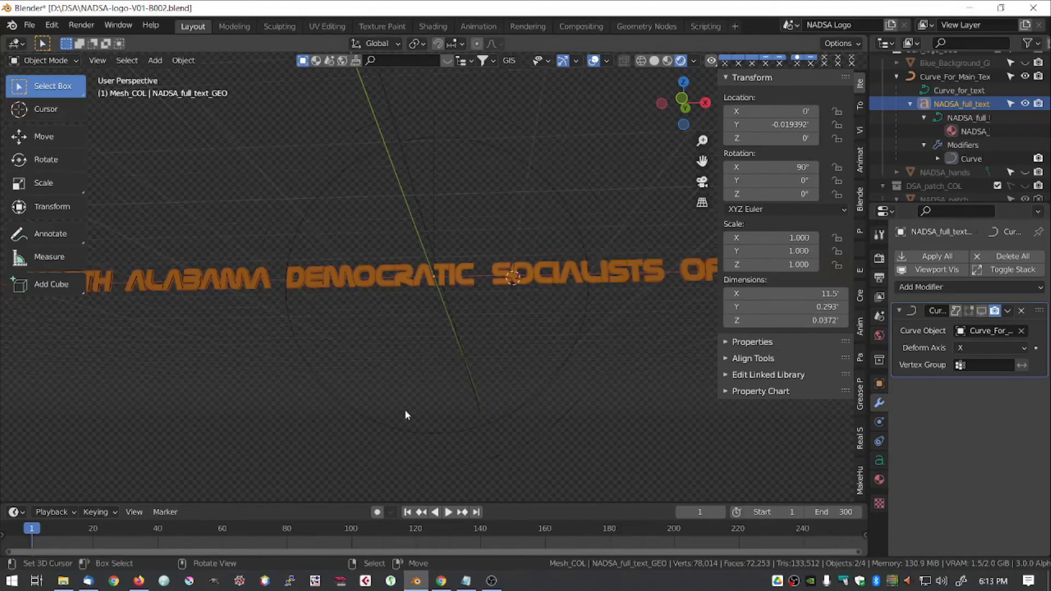
{"action": "middle_click_drag", "start_coordinate": [300, 349], "coordinate": [505, 357], "text": "shift"}
{"action": "scroll", "coordinate": [500, 370], "scroll_direction": "up", "scroll_amount": 4}
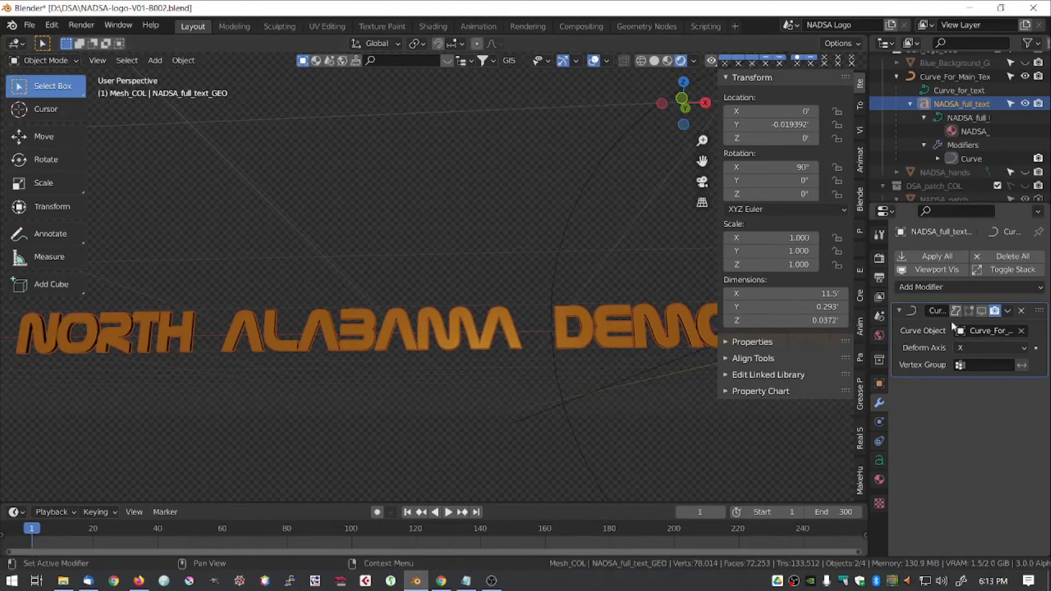
{"action": "left_click", "coordinate": [980, 311]}
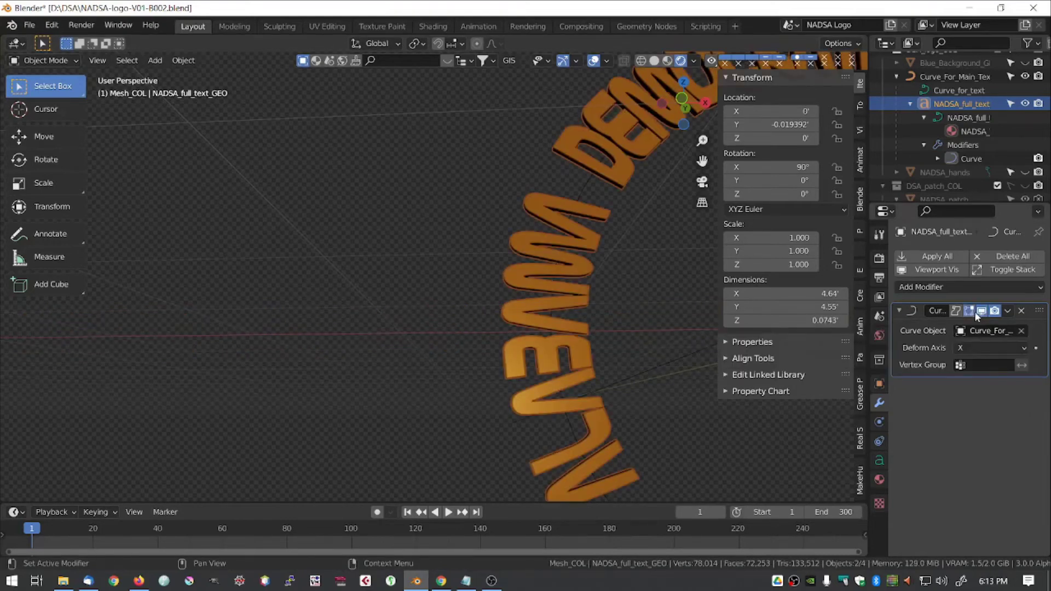
{"action": "left_click", "coordinate": [976, 312]}
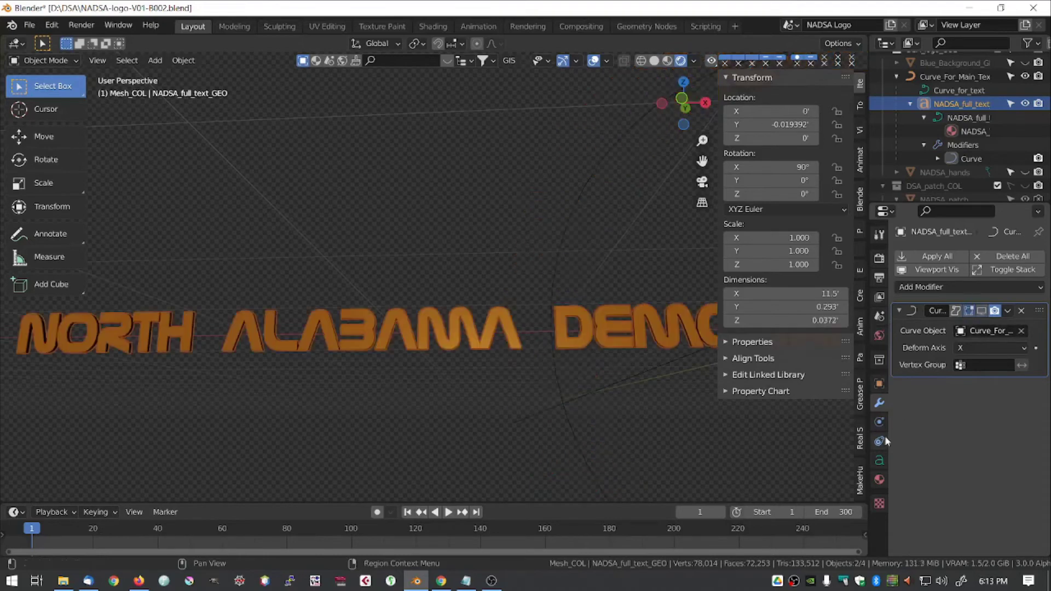
Set the full text object's character spacing to 1.200 and inspect the gaps between the letters of ALABAMA up close.
{"action": "left_click", "coordinate": [882, 460]}
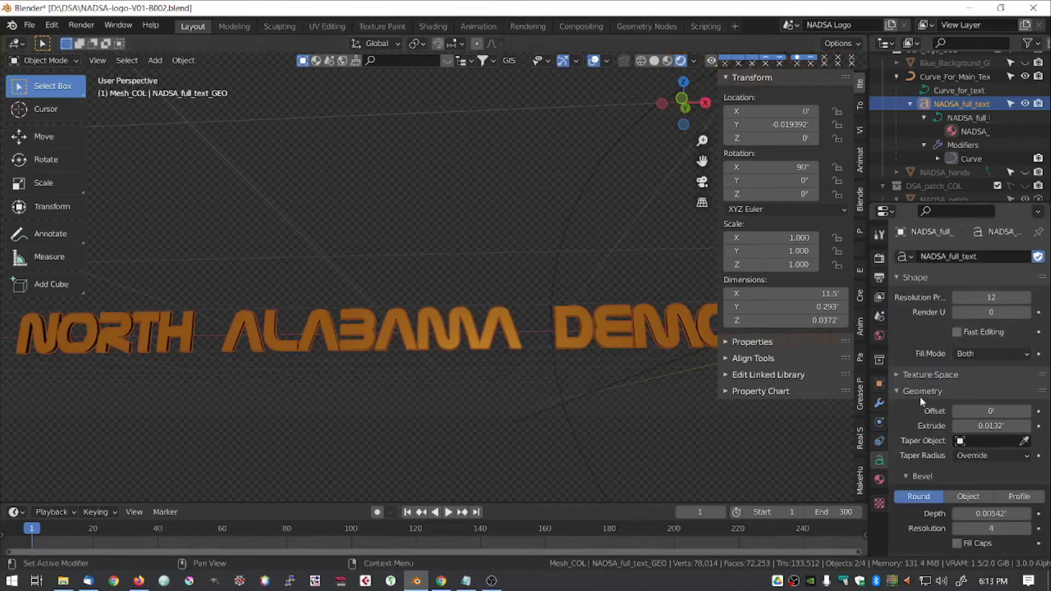
{"action": "scroll", "coordinate": [921, 401], "scroll_direction": "down", "scroll_amount": 3}
{"action": "scroll", "coordinate": [919, 397], "scroll_direction": "down", "scroll_amount": 9}
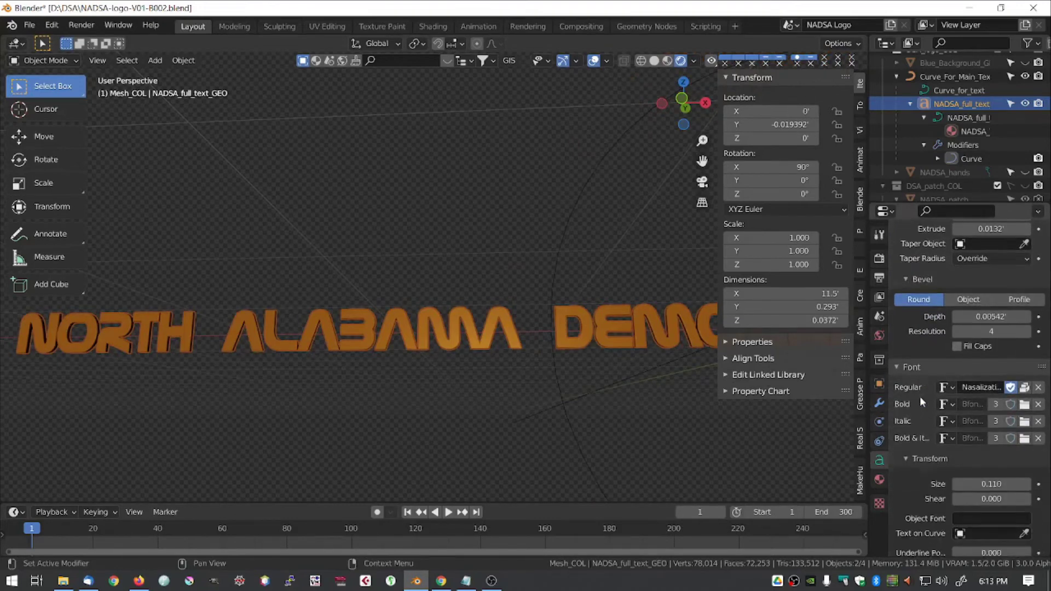
{"action": "scroll", "coordinate": [919, 396], "scroll_direction": "down", "scroll_amount": 4}
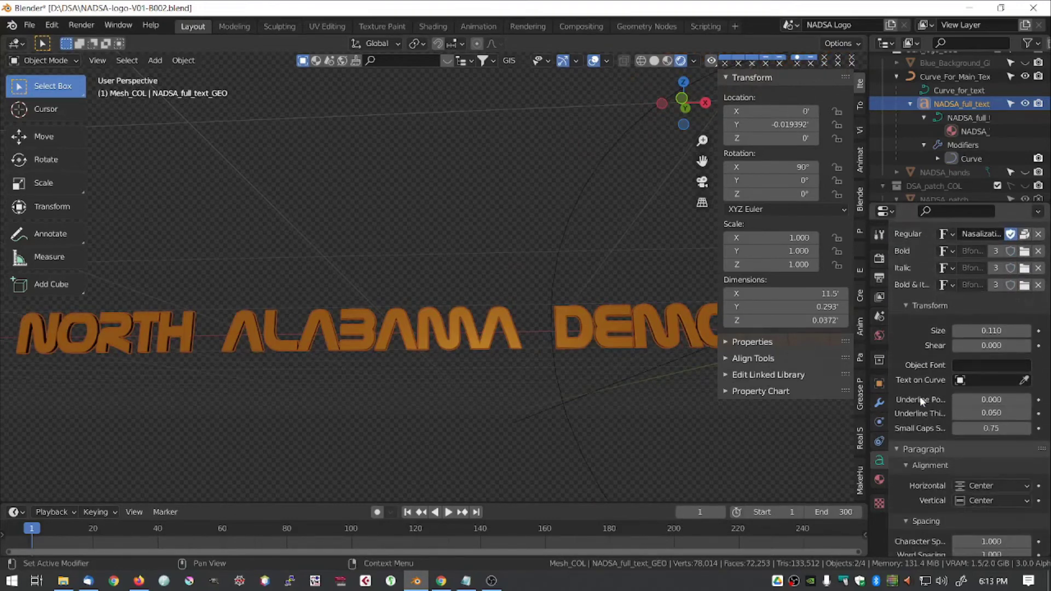
{"action": "scroll", "coordinate": [919, 397], "scroll_direction": "down", "scroll_amount": 7}
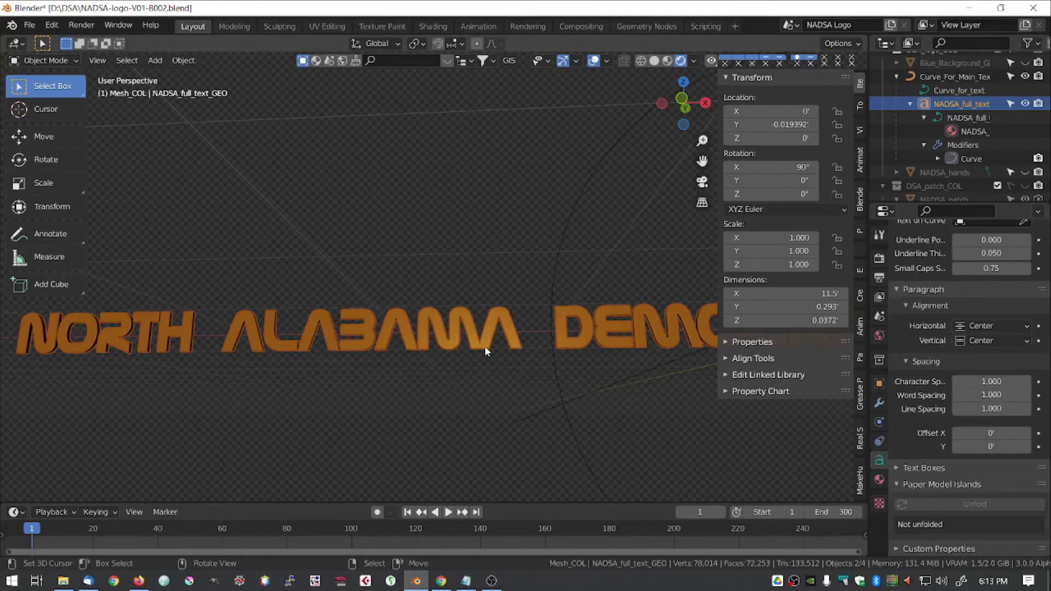
{"action": "left_click", "coordinate": [1025, 382]}
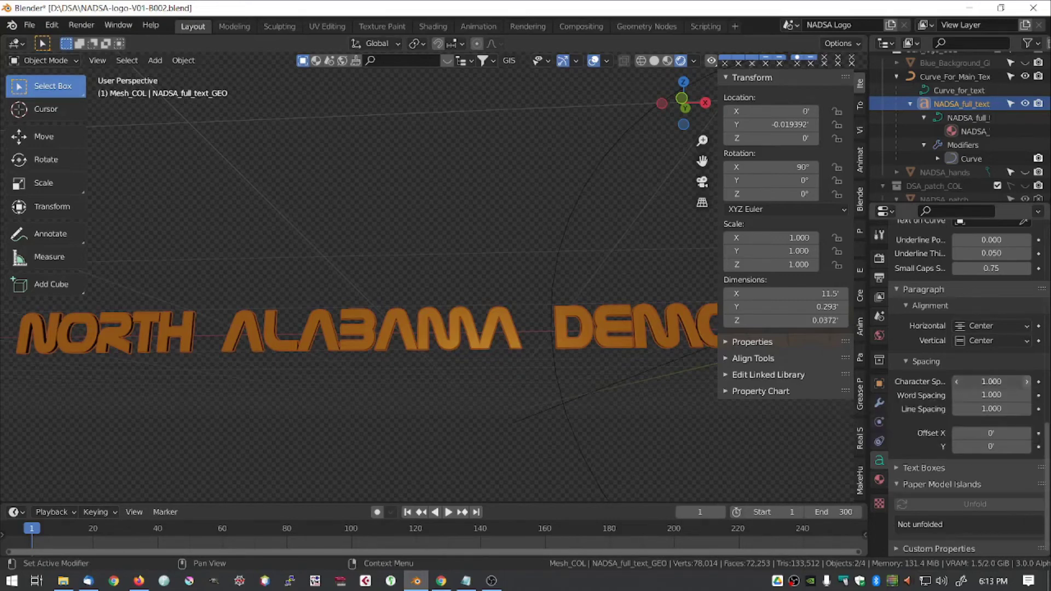
{"action": "left_click", "coordinate": [1026, 382]}
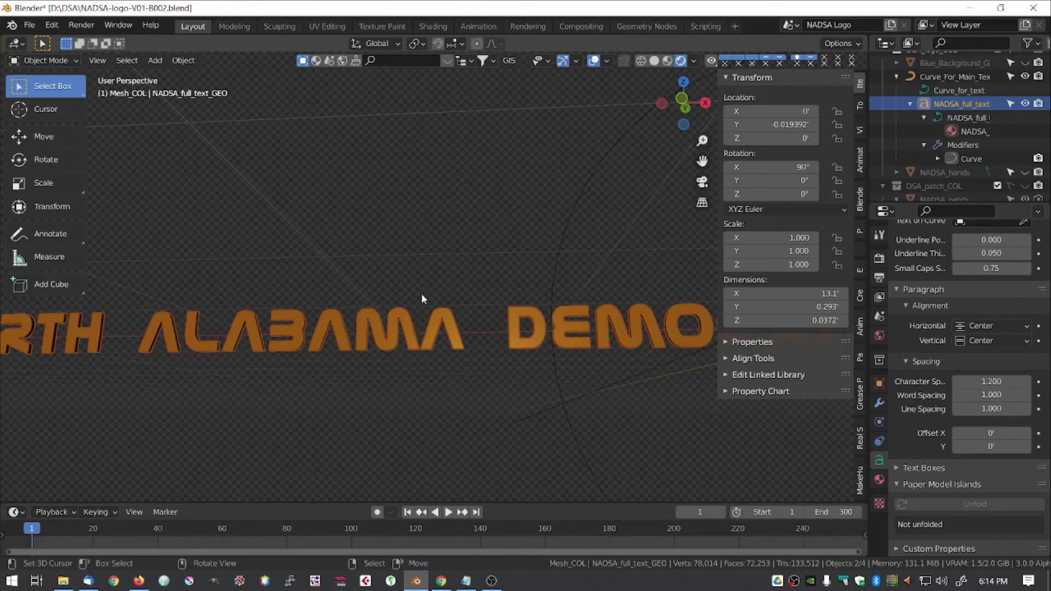
{"action": "scroll", "coordinate": [458, 326], "scroll_direction": "up", "scroll_amount": 5}
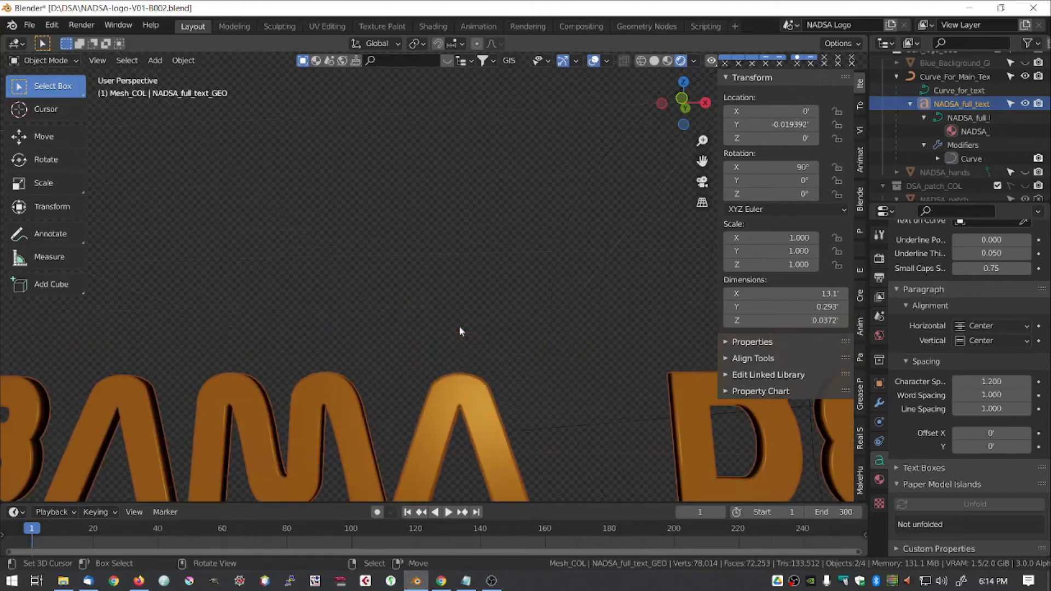
{"action": "middle_click_drag", "start_coordinate": [414, 293], "coordinate": [443, 101], "text": "shift"}
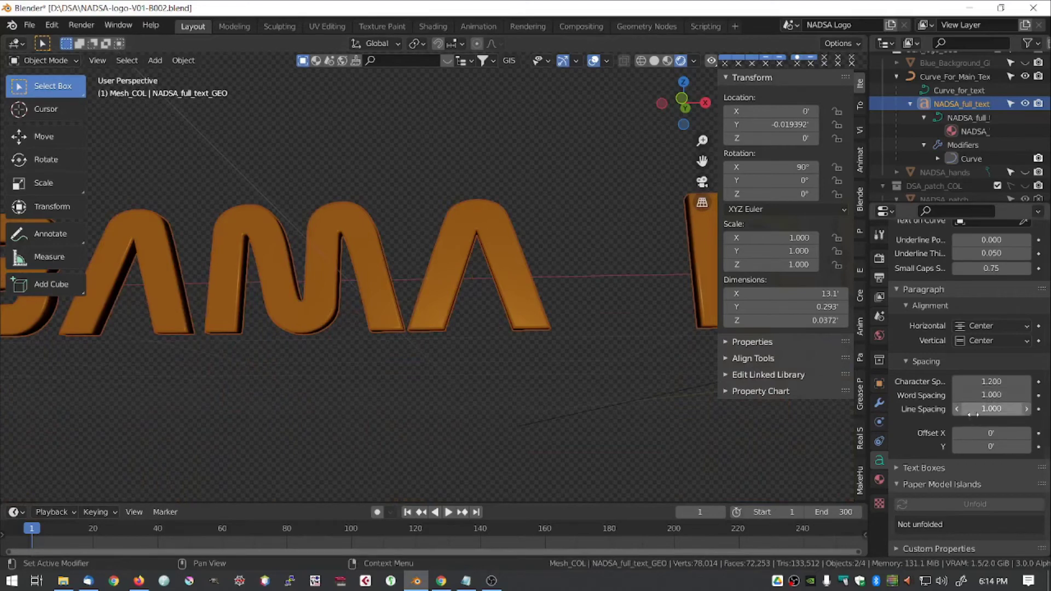
Reset the text's character spacing to 1.000 to compare the letter gaps, and raise it back to 1.200.
{"action": "left_click", "coordinate": [980, 381]}
{"action": "type", "text": "1"}
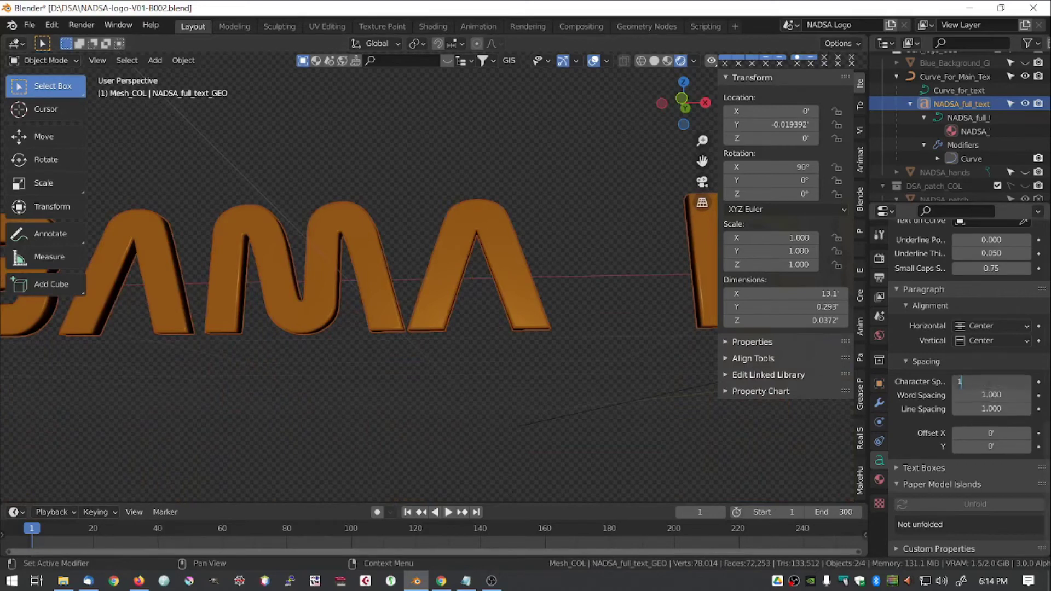
{"action": "key", "text": "Return"}
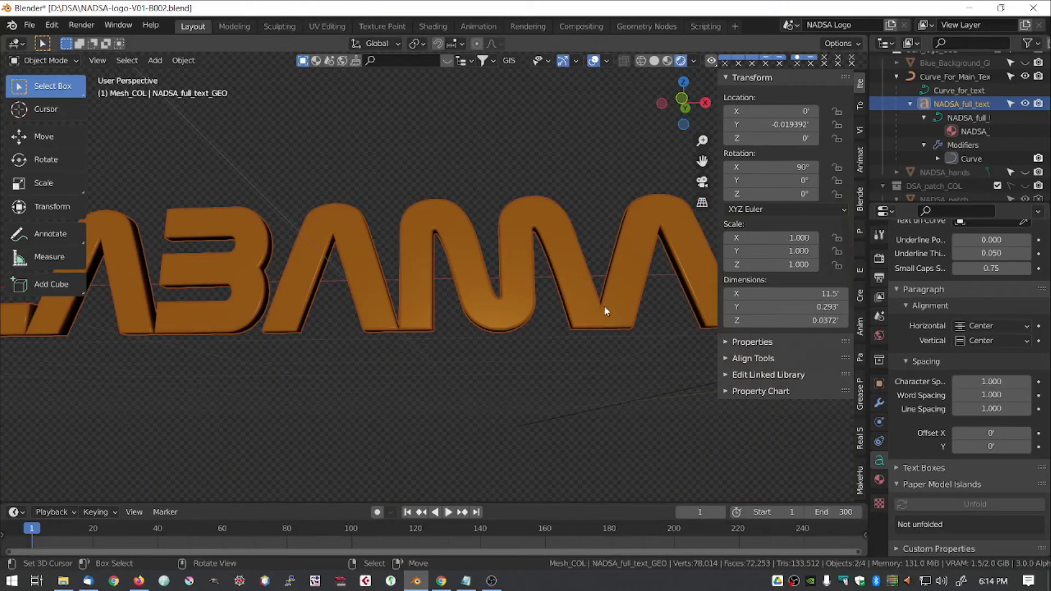
{"action": "left_click", "coordinate": [1027, 382]}
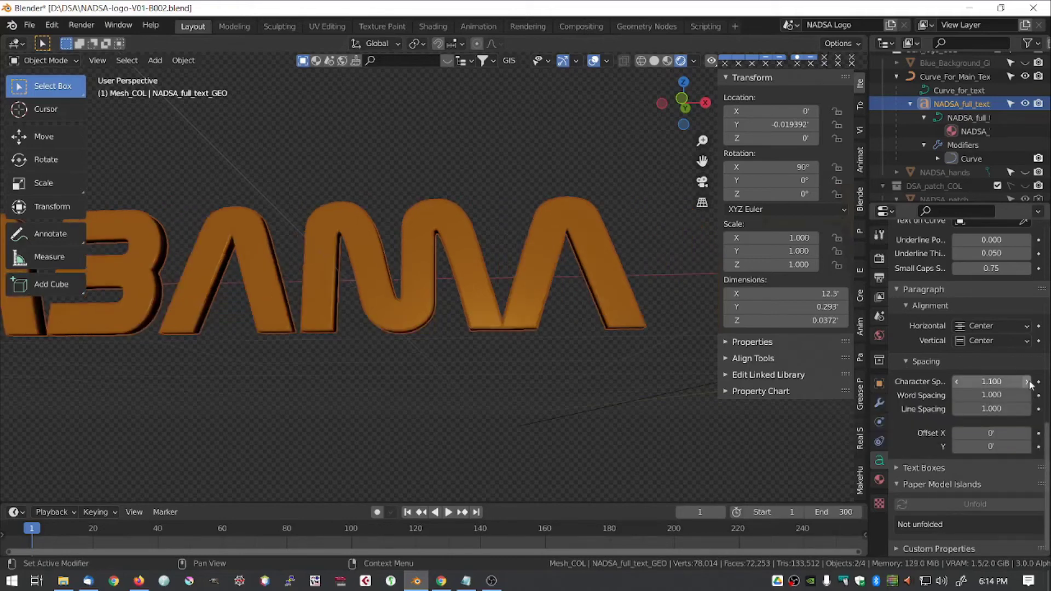
{"action": "left_click", "coordinate": [1027, 382]}
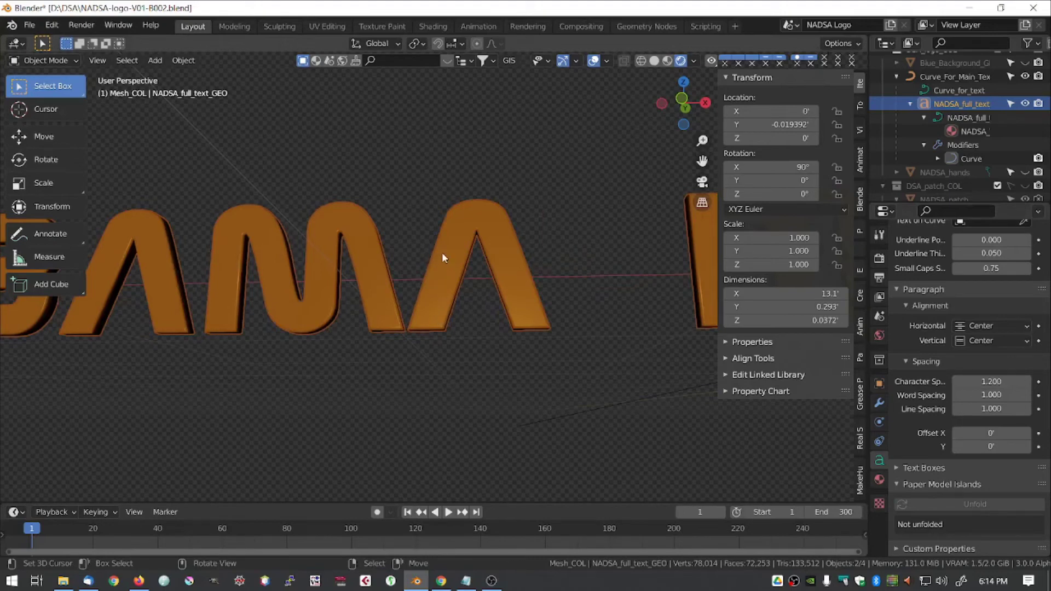
Check the straight text in Edit Mode, return to Object Mode and view the full line of lettering.
{"action": "key", "text": "Tab"}
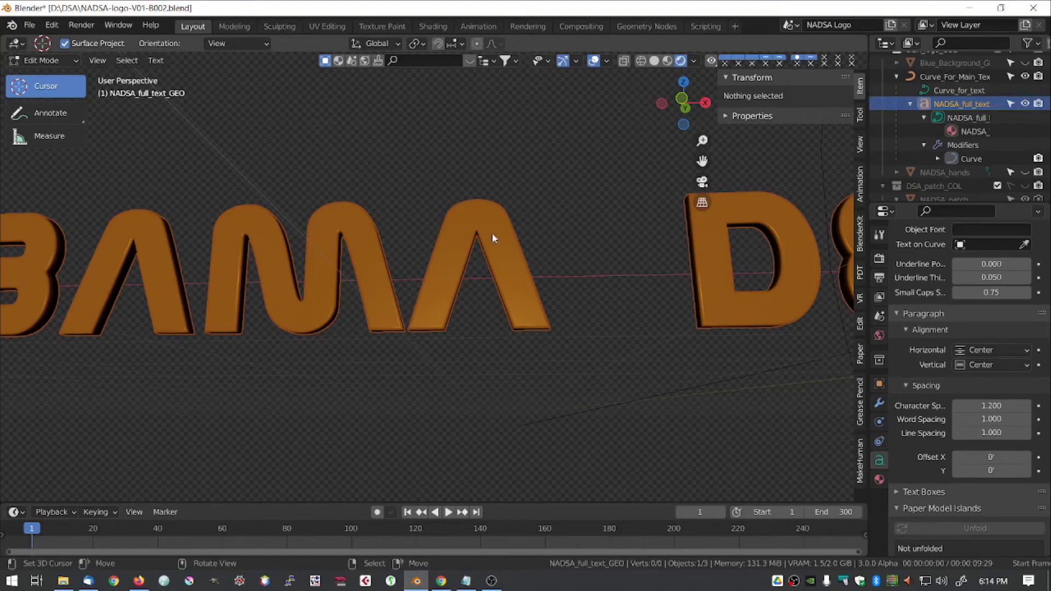
{"action": "key", "text": "Tab"}
{"action": "scroll", "coordinate": [493, 232], "scroll_direction": "down", "scroll_amount": 10}
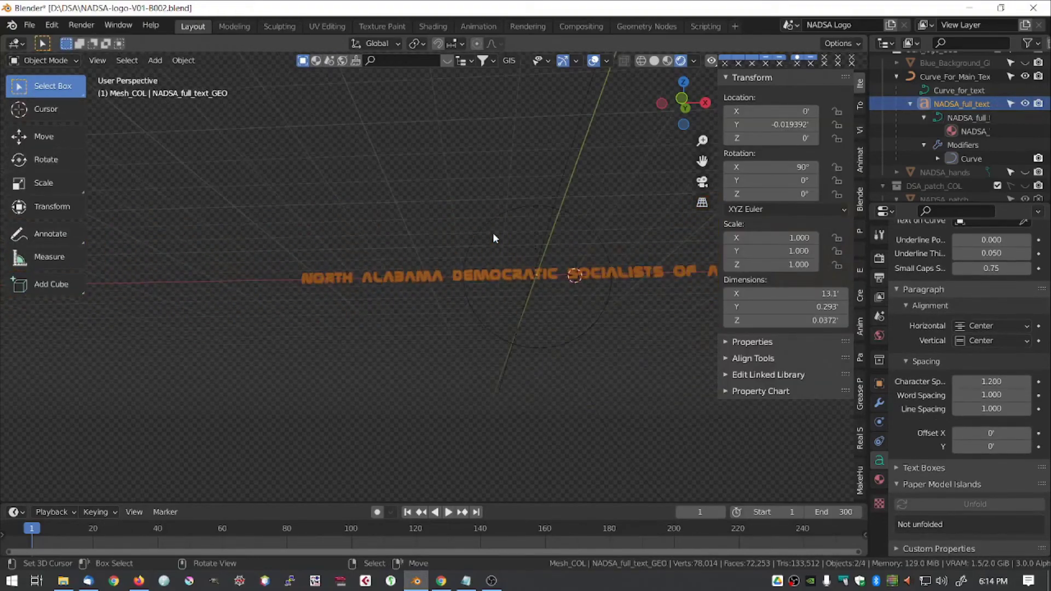
{"action": "scroll", "coordinate": [492, 232], "scroll_direction": "down", "scroll_amount": 3}
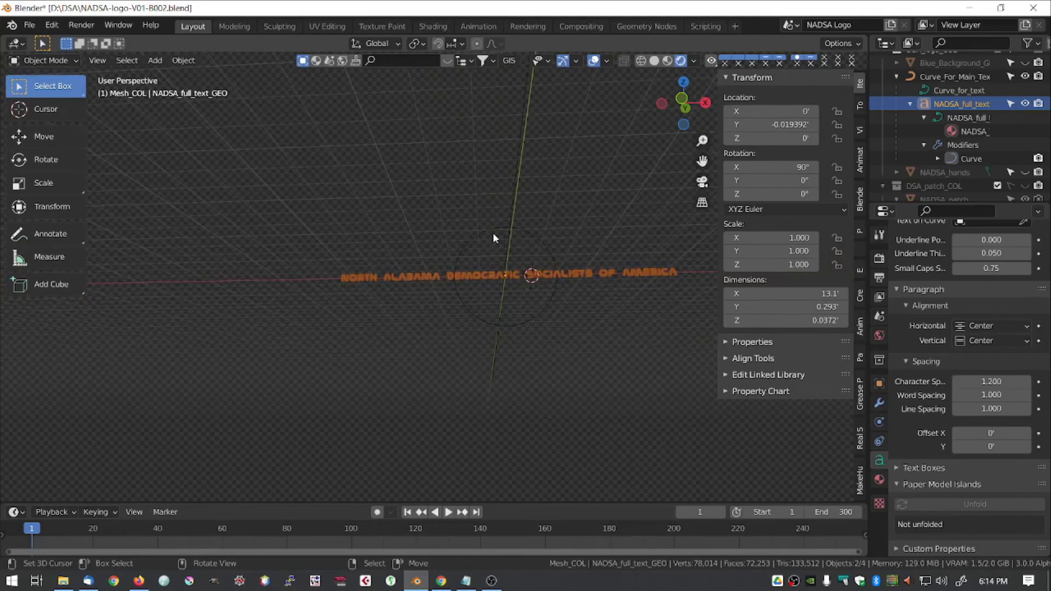
Shorten the full text object's wording to NORTH ALABAMA DEMOCRATIC SOCIALISTS and return to Object Mode.
{"action": "key", "text": "Tab"}
{"action": "key", "text": "BackSpace"}
{"action": "key", "text": "BackSpace"}
{"action": "key", "text": "BackSpace"}
{"action": "key", "text": "BackSpace"}
{"action": "key", "text": "BackSpace"}
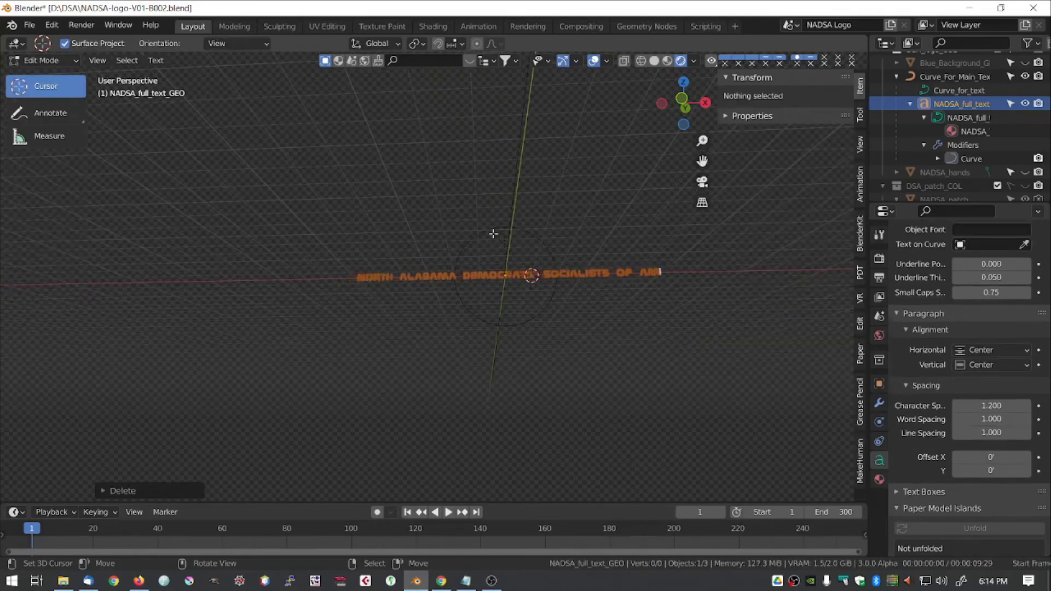
{"action": "key", "text": "BackSpace"}
{"action": "key", "text": "BackSpace"}
{"action": "key", "text": "BackSpace"}
{"action": "key", "text": "BackSpace"}
{"action": "key", "text": "BackSpace"}
{"action": "key", "text": "BackSpace"}
{"action": "key", "text": "BackSpace"}
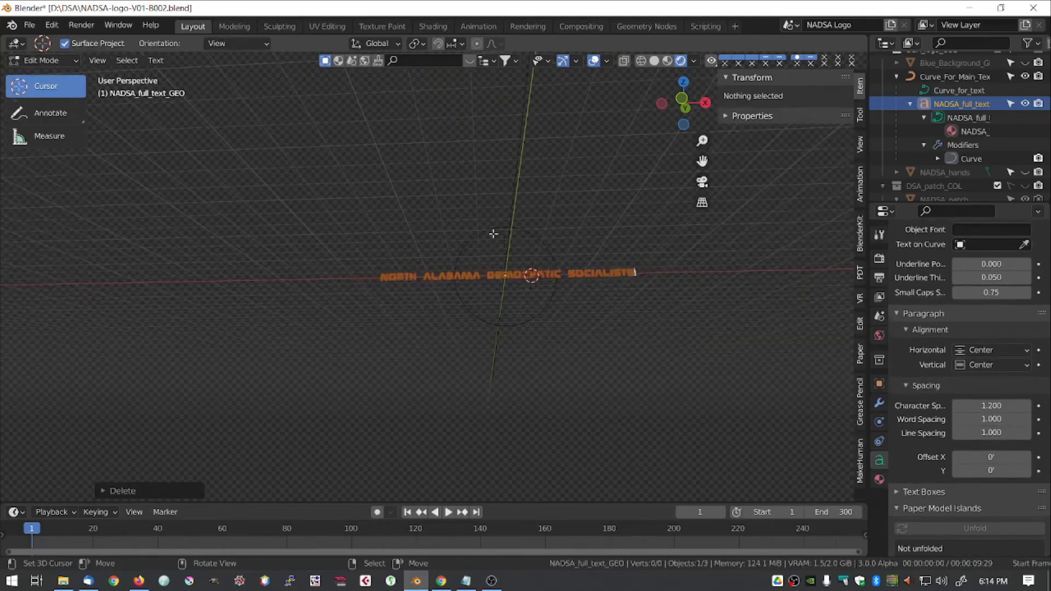
{"action": "type", "text": "S"}
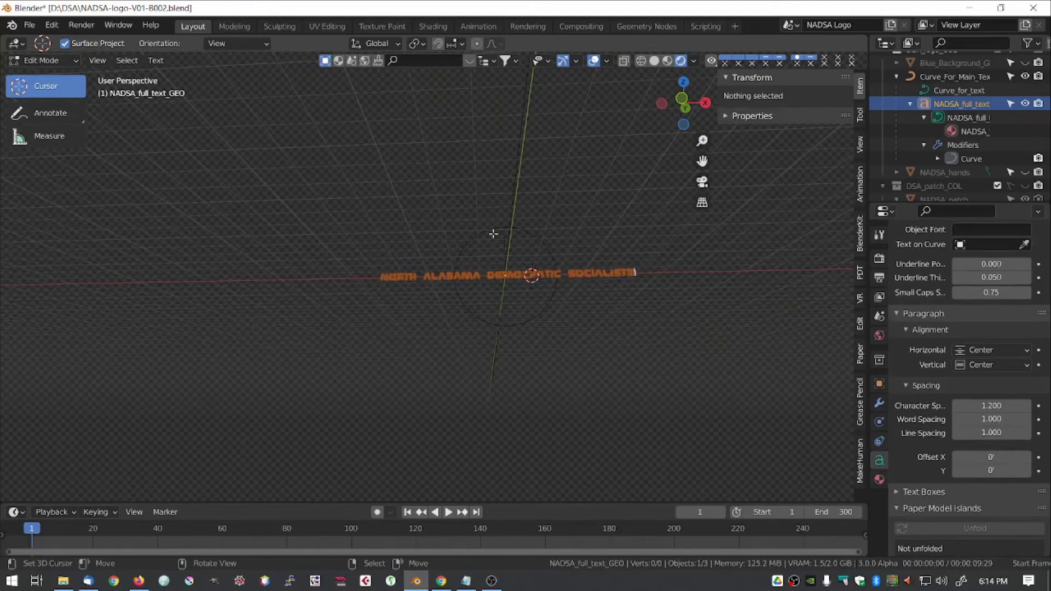
{"action": "key", "text": "Tab"}
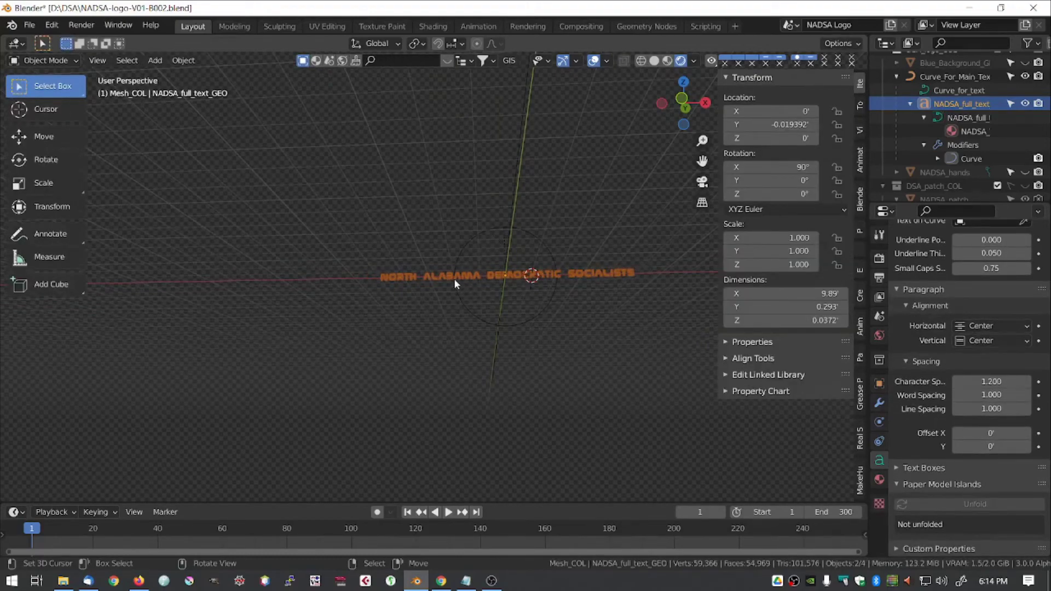
Examine the Convert options for the selected text object, including conversion to Mesh.
{"action": "scroll", "coordinate": [368, 231], "scroll_direction": "up", "scroll_amount": 2}
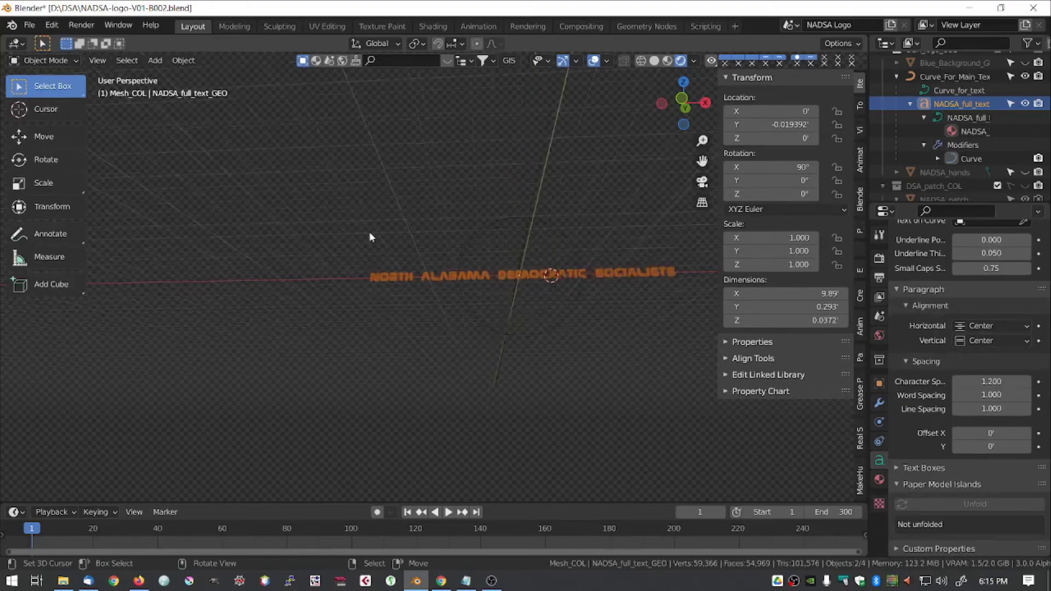
{"action": "left_click", "coordinate": [183, 60]}
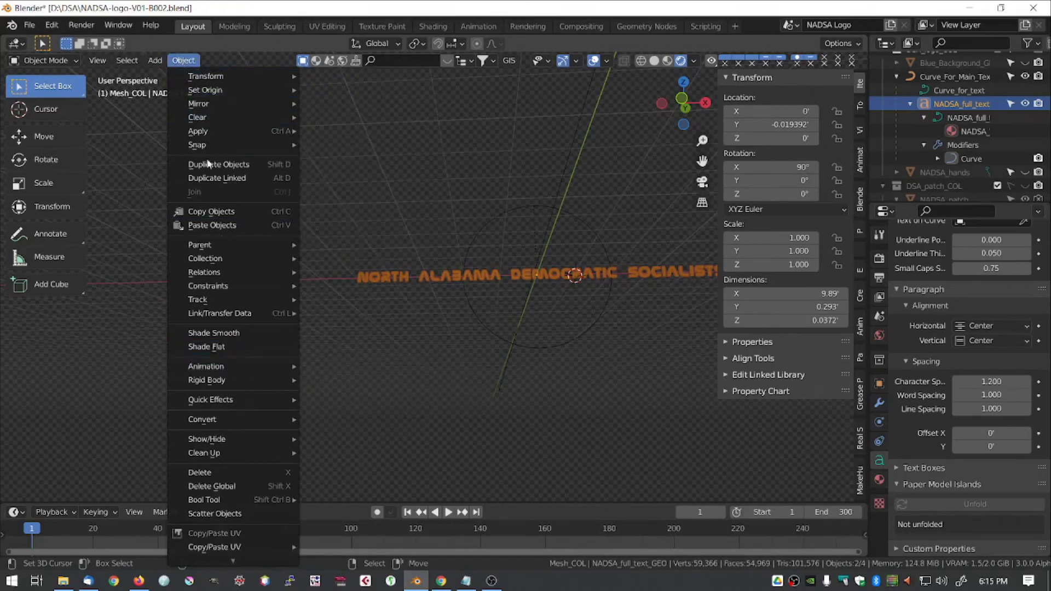
{"action": "mouse_move", "coordinate": [241, 420]}
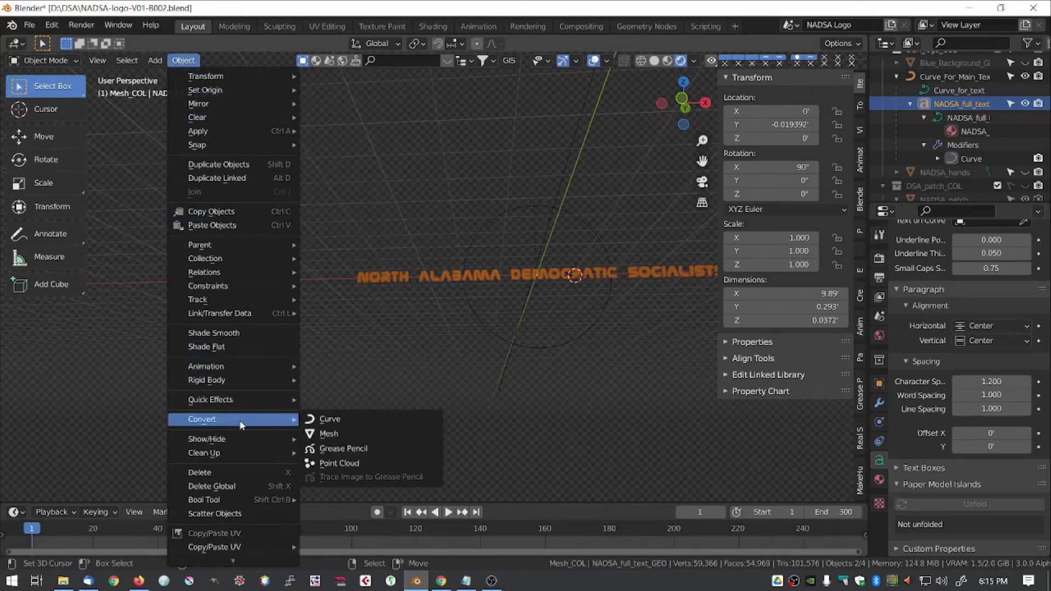
{"action": "left_click", "coordinate": [355, 434]}
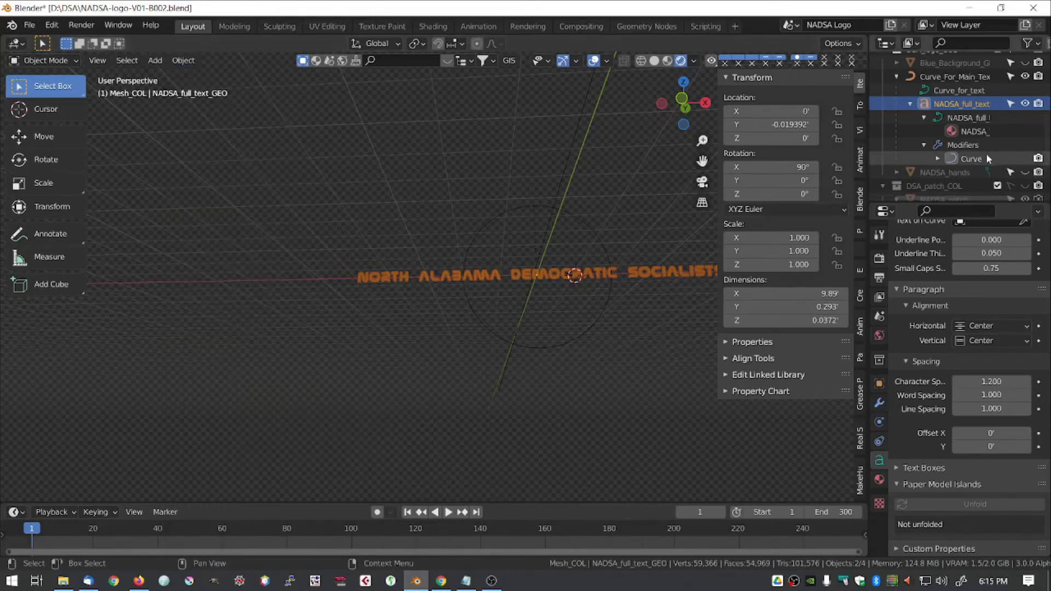
Show NADSA_hands and the DSA_patch_COL collection, and hide Curve_For_Main_Text_GEO and NADSA_full_text_GEO.
{"action": "left_click", "coordinate": [1024, 172]}
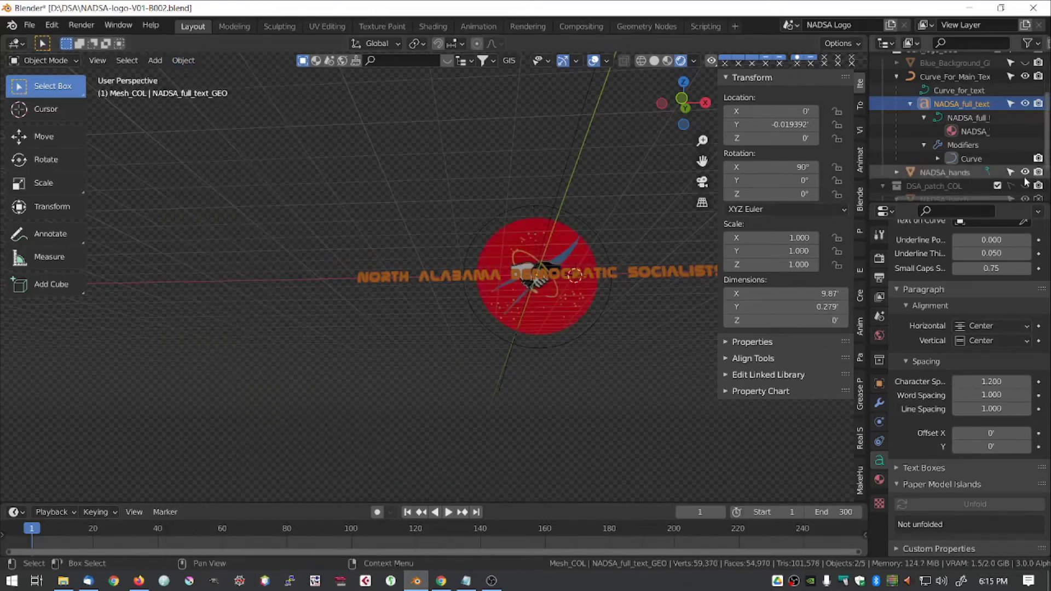
{"action": "left_click", "coordinate": [1026, 187]}
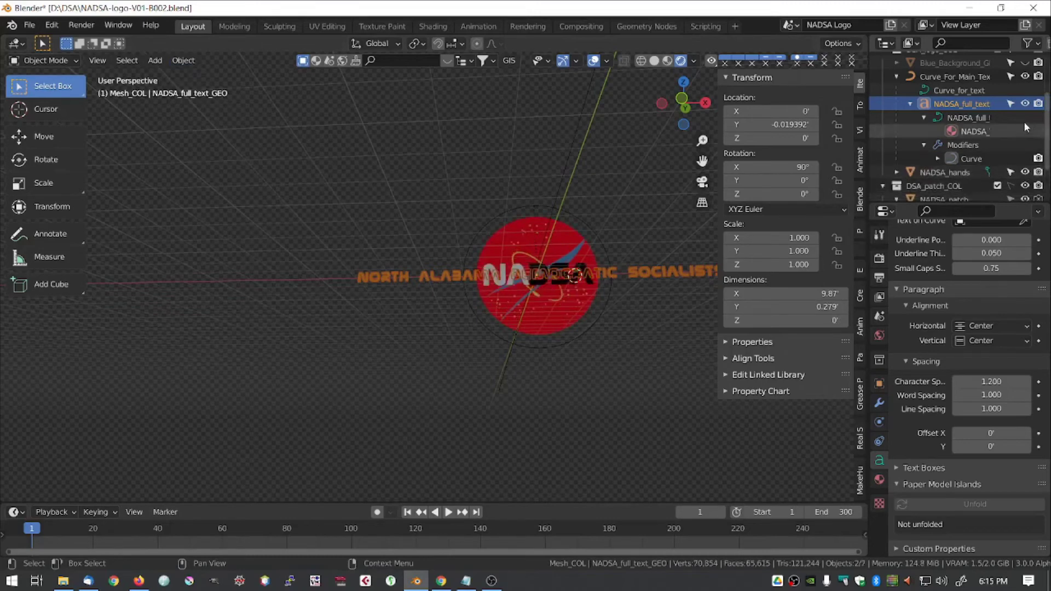
{"action": "left_click", "coordinate": [1025, 76]}
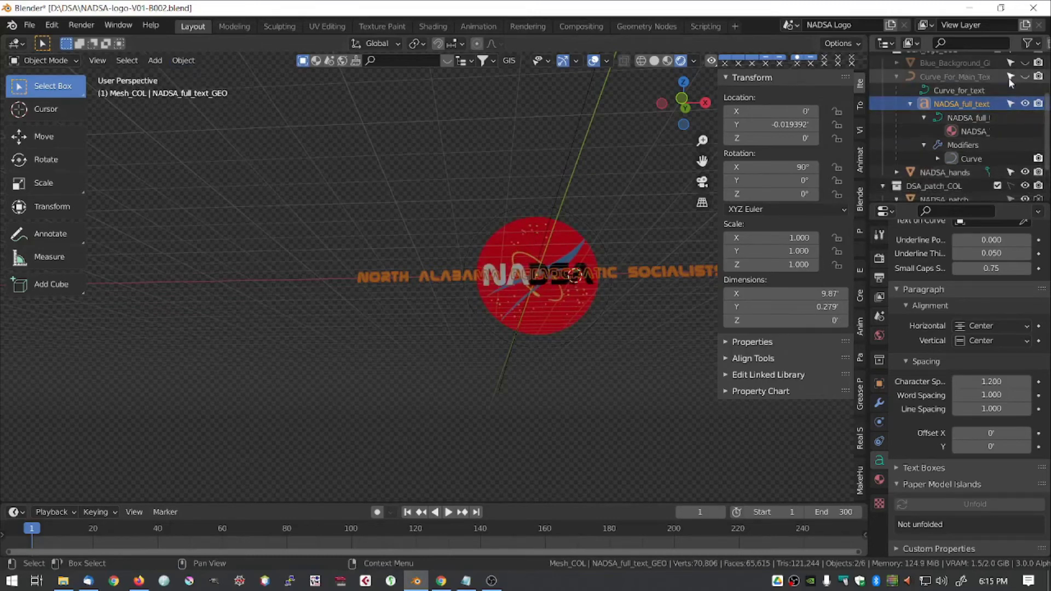
{"action": "left_click", "coordinate": [1024, 104]}
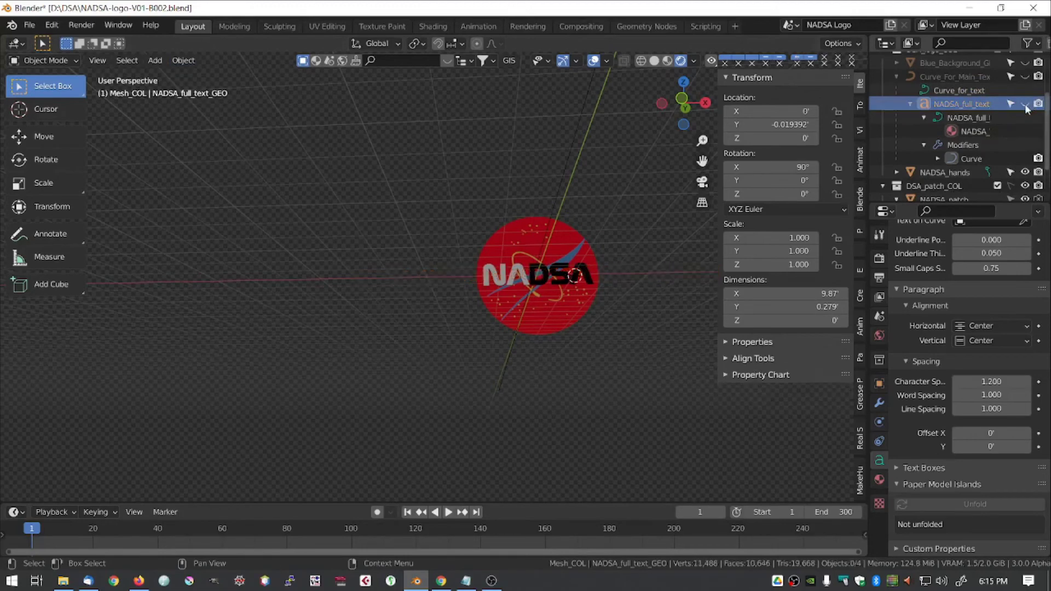
Expand the NADSA_patch hierarchy and examine the vertex groups of the NADSA_acronym object.
{"action": "left_click", "coordinate": [524, 278]}
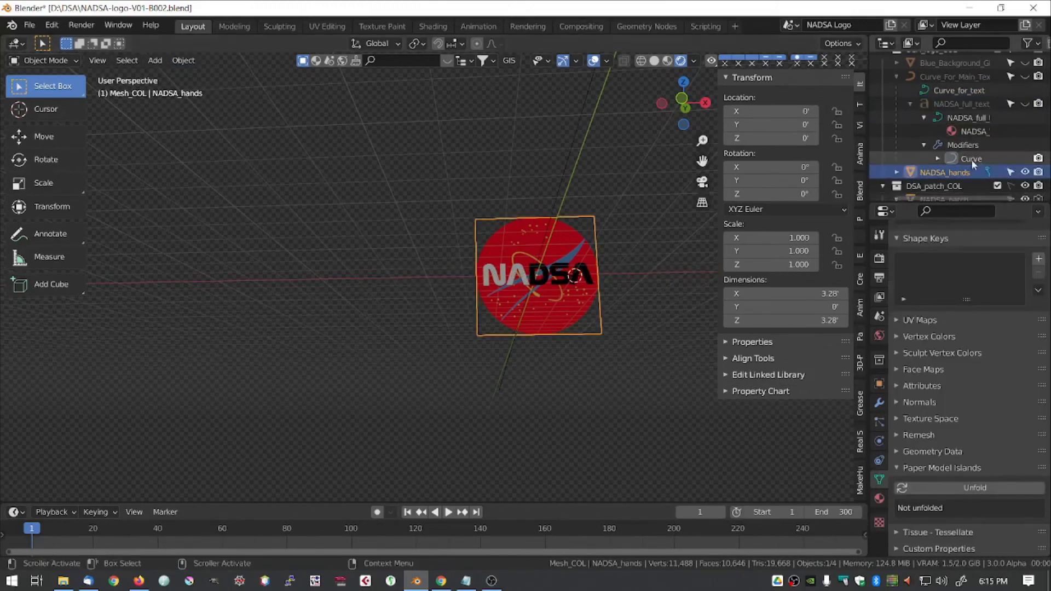
{"action": "scroll", "coordinate": [971, 160], "scroll_direction": "down", "scroll_amount": 3}
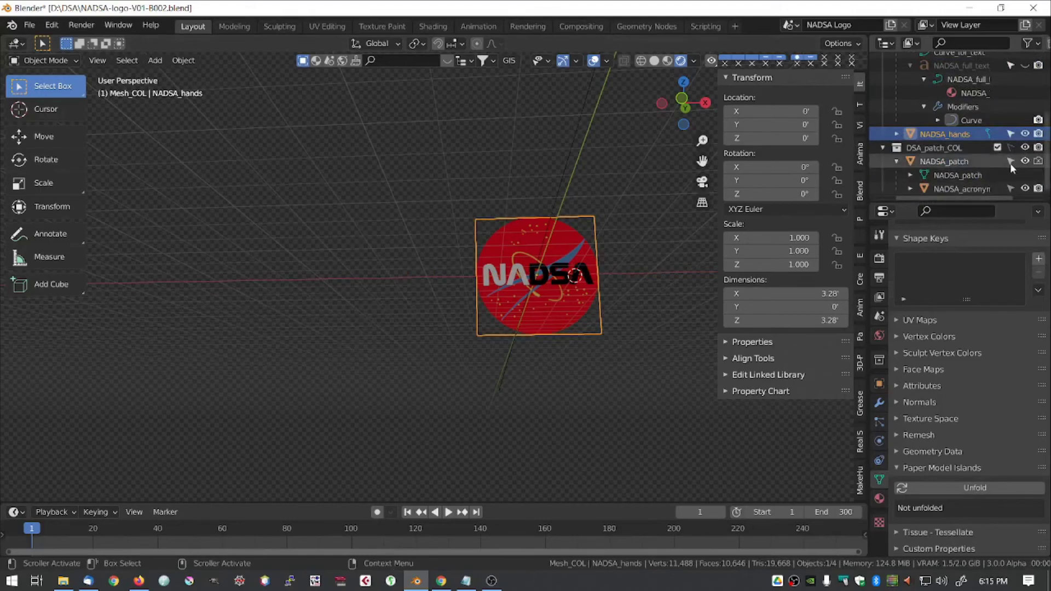
{"action": "left_click", "coordinate": [908, 187]}
{"action": "scroll", "coordinate": [919, 175], "scroll_direction": "down", "scroll_amount": 2}
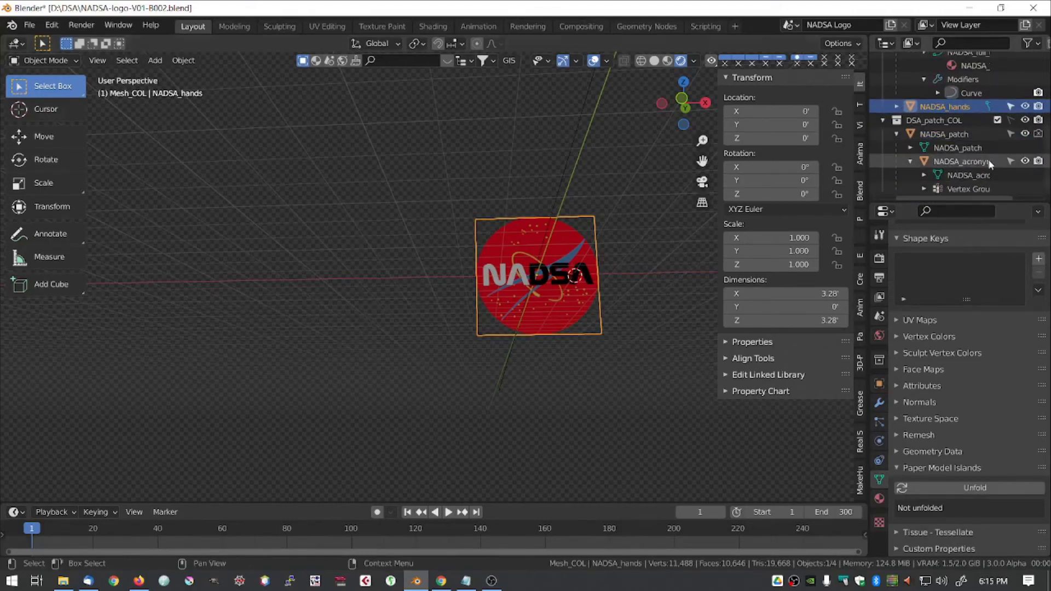
{"action": "left_click", "coordinate": [963, 189]}
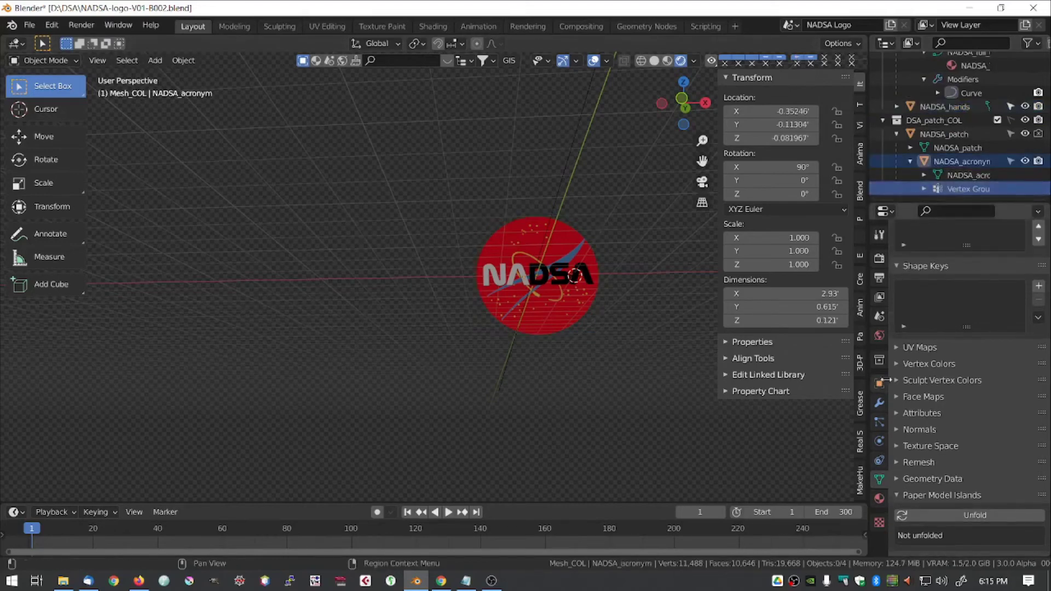
{"action": "scroll", "coordinate": [938, 301], "scroll_direction": "up", "scroll_amount": 5}
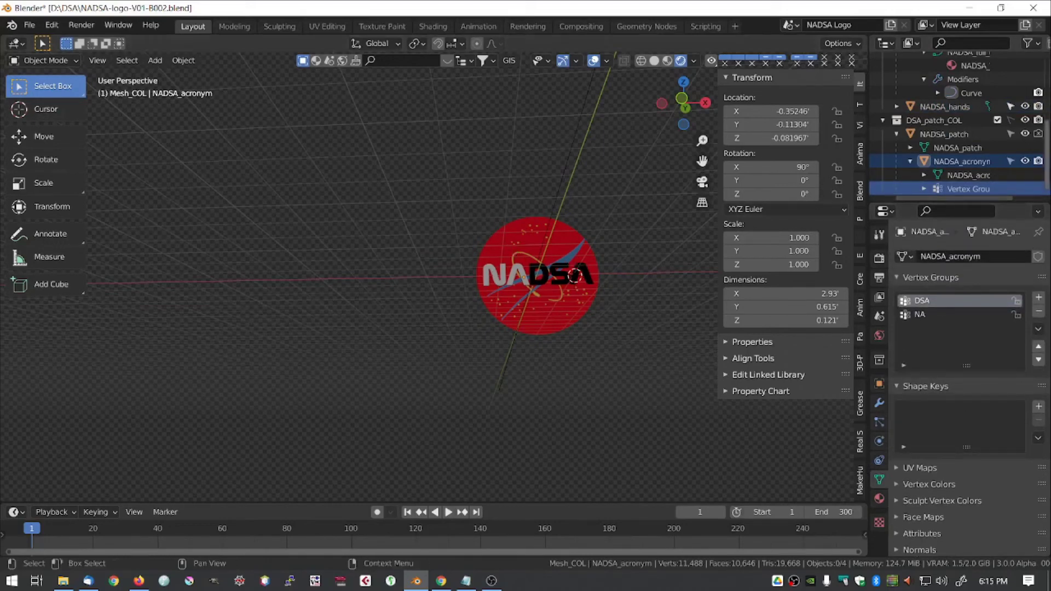
{"action": "left_click", "coordinate": [910, 147]}
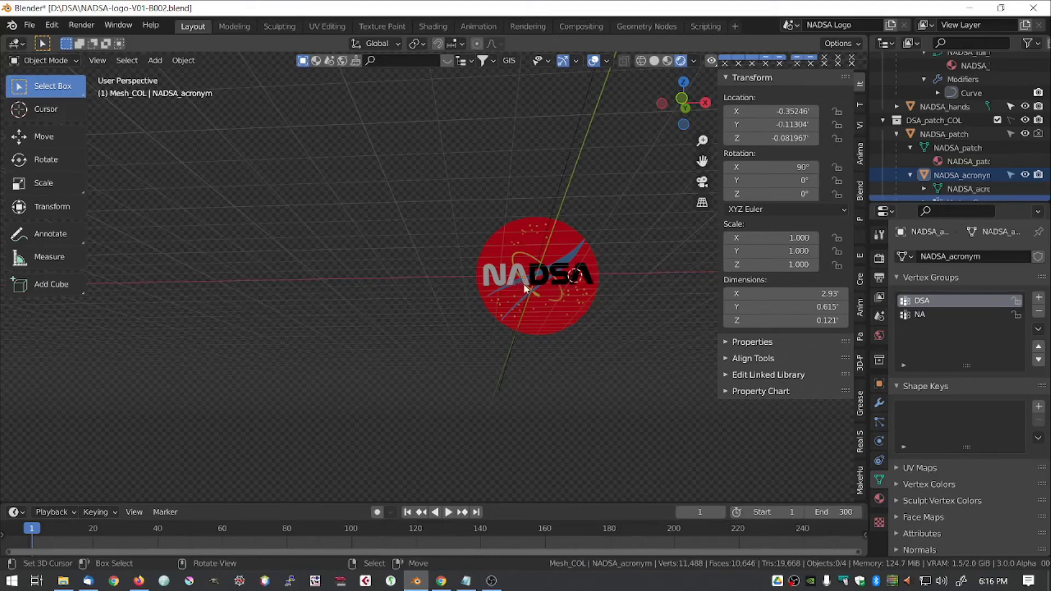
Examine the acronym's Text-White and Text-Black materials and the surface settings of Text-Black.
{"action": "left_click", "coordinate": [880, 498]}
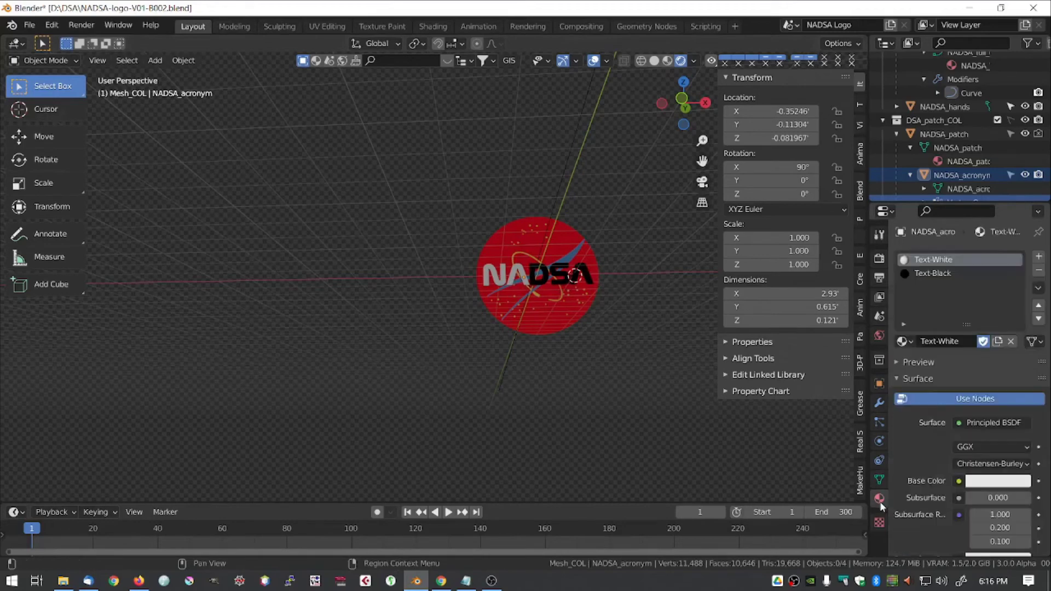
{"action": "left_click", "coordinate": [955, 274]}
{"action": "left_click", "coordinate": [956, 260]}
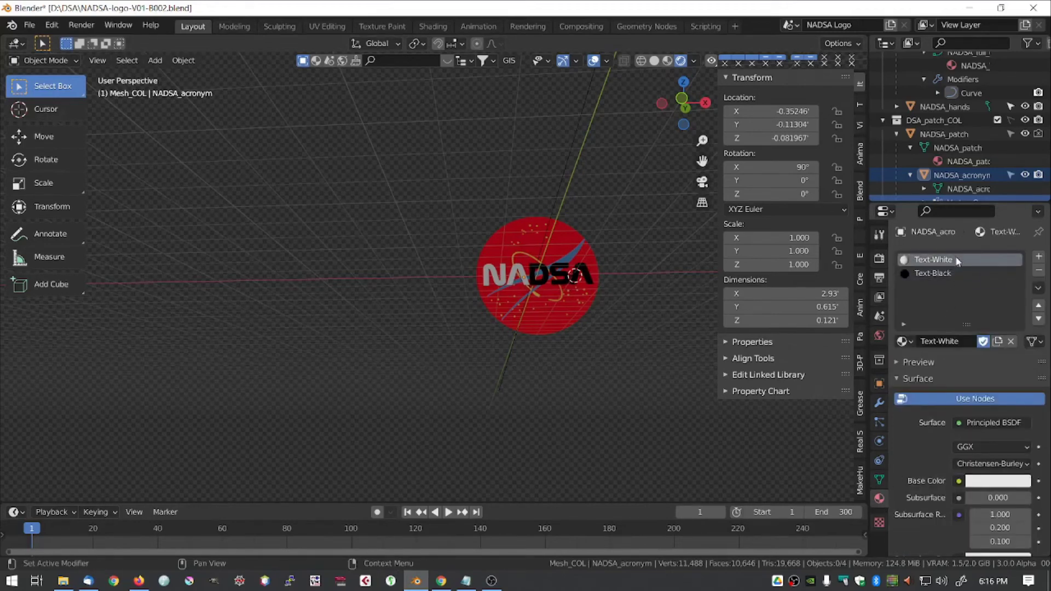
{"action": "left_click", "coordinate": [950, 274]}
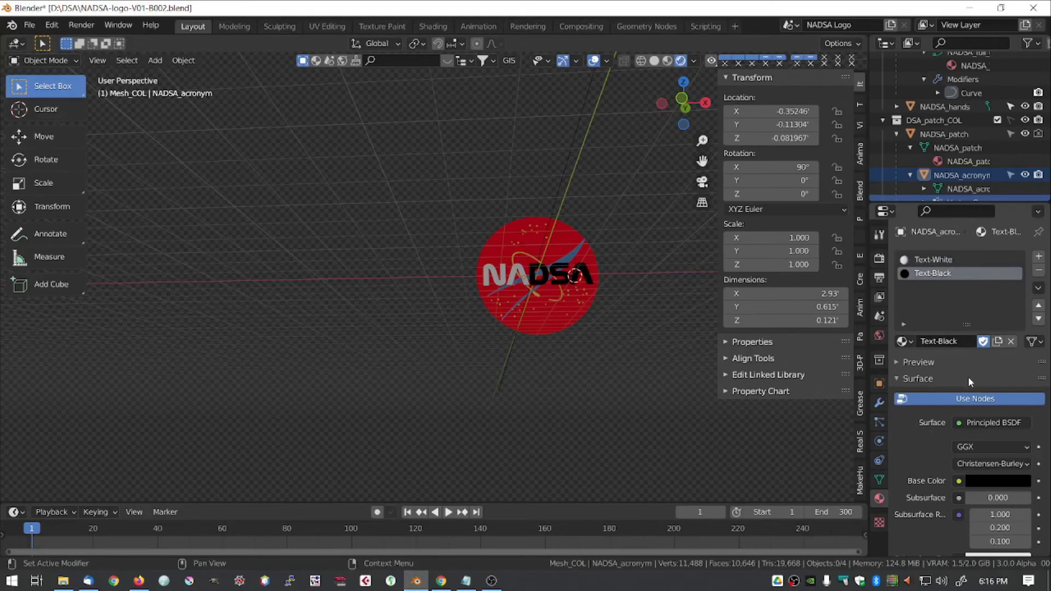
{"action": "scroll", "coordinate": [973, 468], "scroll_direction": "down", "scroll_amount": 1}
{"action": "scroll", "coordinate": [973, 470], "scroll_direction": "down", "scroll_amount": 6}
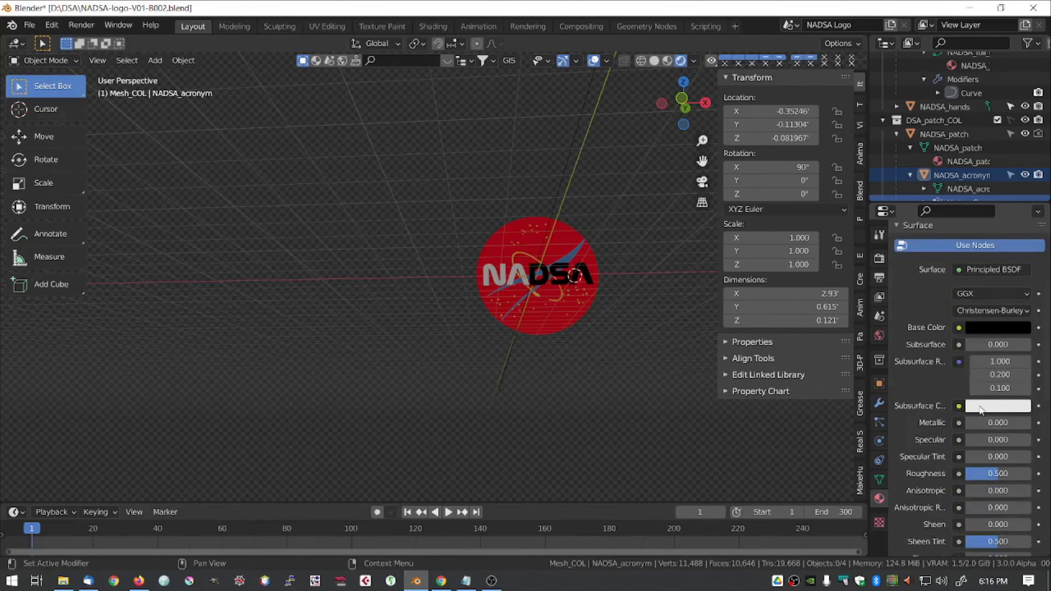
{"action": "left_click", "coordinate": [979, 407]}
{"action": "scroll", "coordinate": [922, 307], "scroll_direction": "up", "scroll_amount": 6}
{"action": "scroll", "coordinate": [930, 262], "scroll_direction": "down", "scroll_amount": 5}
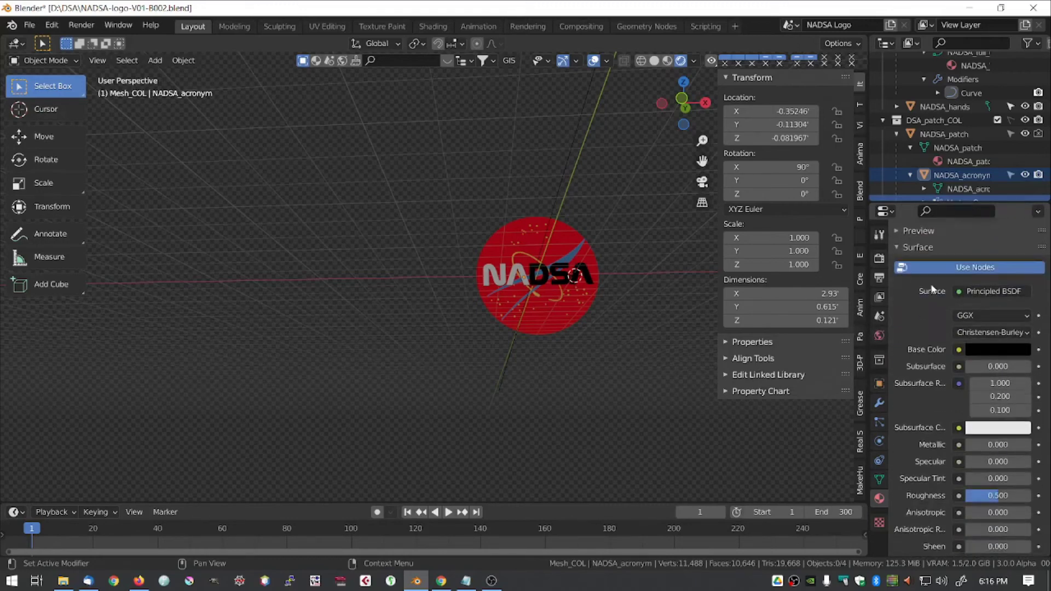
Try a blue Base Color on the Text-Black material with hue 0.668, saturation 1.000 and value 0.512.
{"action": "left_click", "coordinate": [980, 350]}
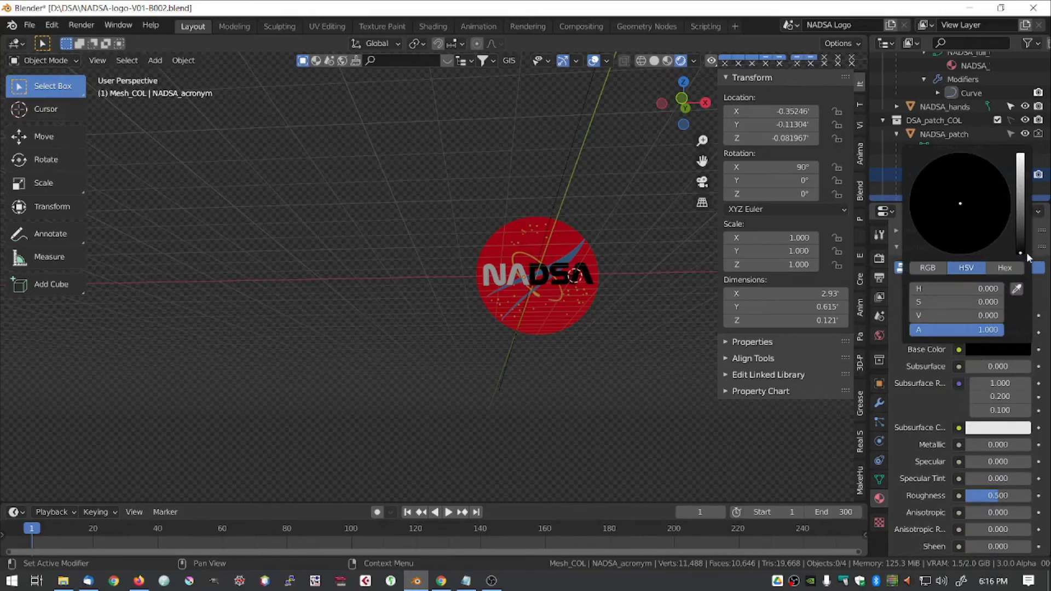
{"action": "left_click_drag", "start_coordinate": [1020, 253], "coordinate": [1020, 179]}
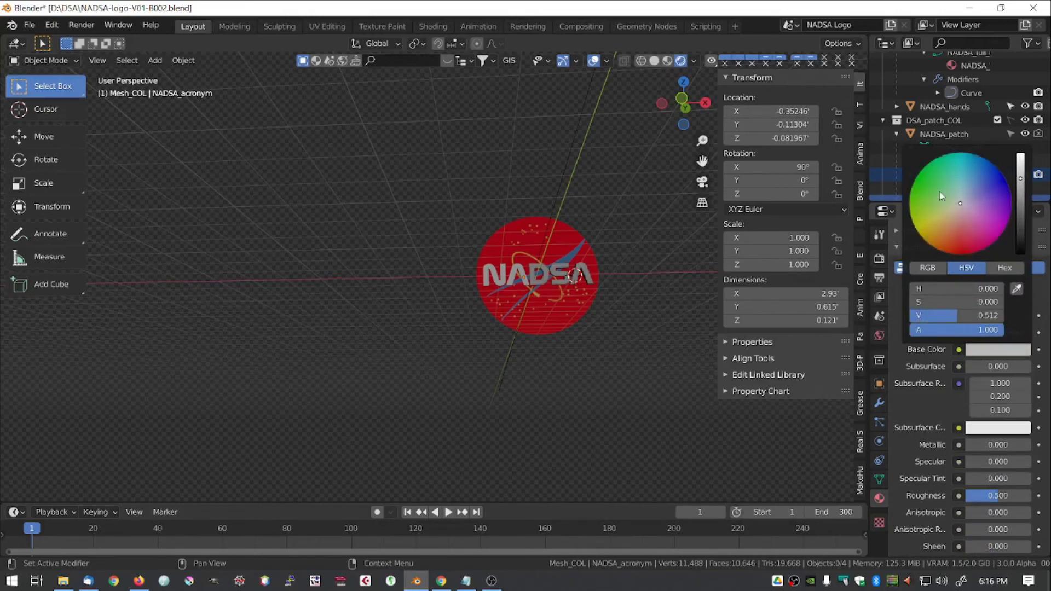
{"action": "mouse_move", "coordinate": [939, 191]}
{"action": "left_mouse_down"}
{"action": "mouse_move", "coordinate": [963, 200]}
{"action": "mouse_move", "coordinate": [981, 178]}
{"action": "mouse_move", "coordinate": [1007, 184]}
{"action": "left_mouse_up"}
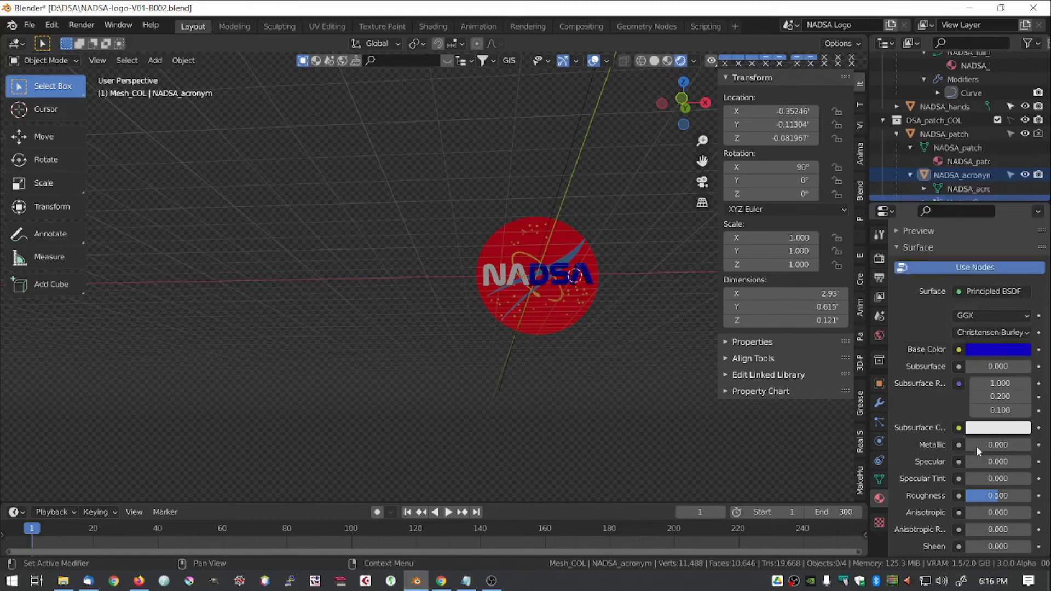
Return the Text-Black material's Base Color to black.
{"action": "left_click", "coordinate": [978, 349]}
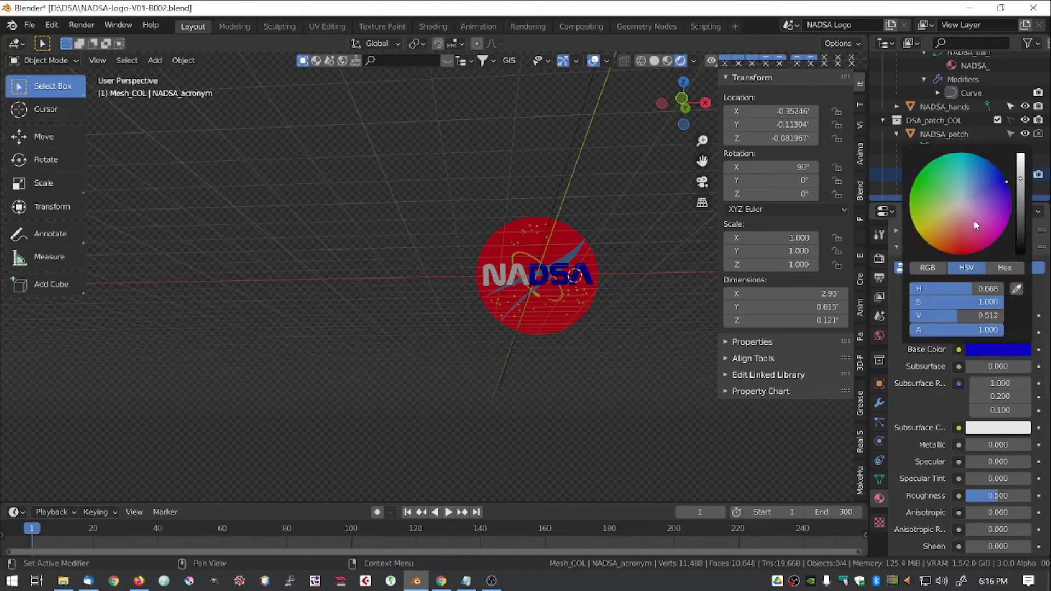
{"action": "left_click", "coordinate": [960, 203]}
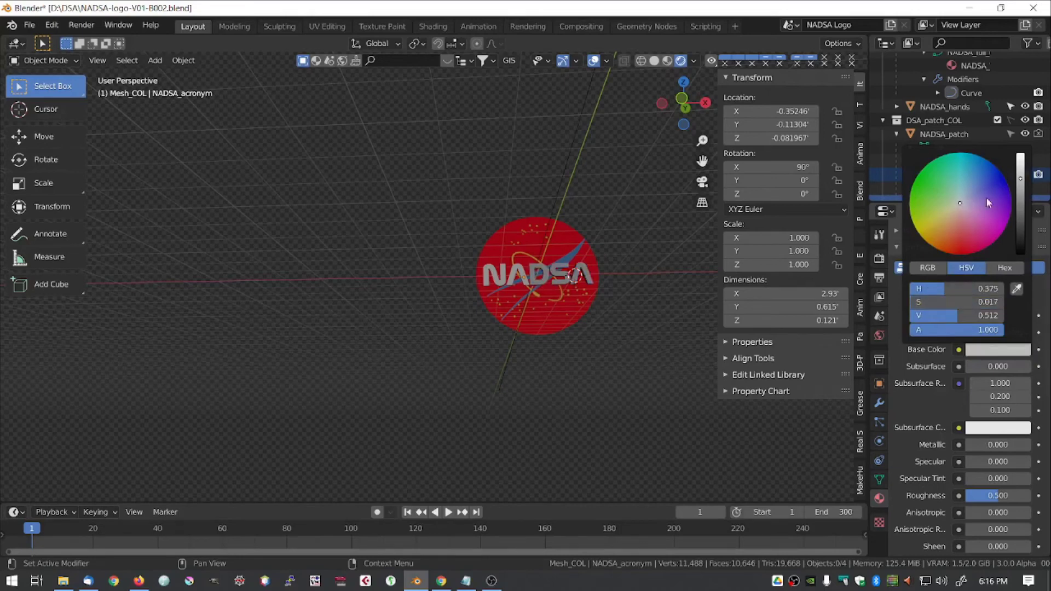
{"action": "left_click", "coordinate": [1020, 179]}
{"action": "left_click_drag", "start_coordinate": [1019, 180], "coordinate": [1020, 254]}
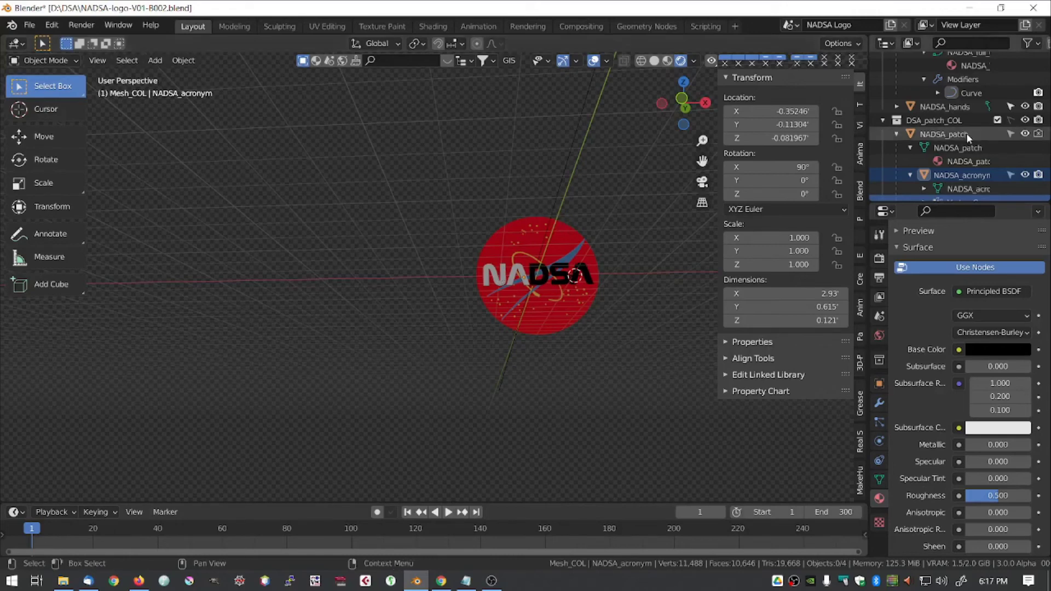
Show NADSA_full_text_GEO, Blue_Background_GEO and Curve_For_Main_Text_GEO in the viewport.
{"action": "scroll", "coordinate": [955, 113], "scroll_direction": "down", "scroll_amount": 1}
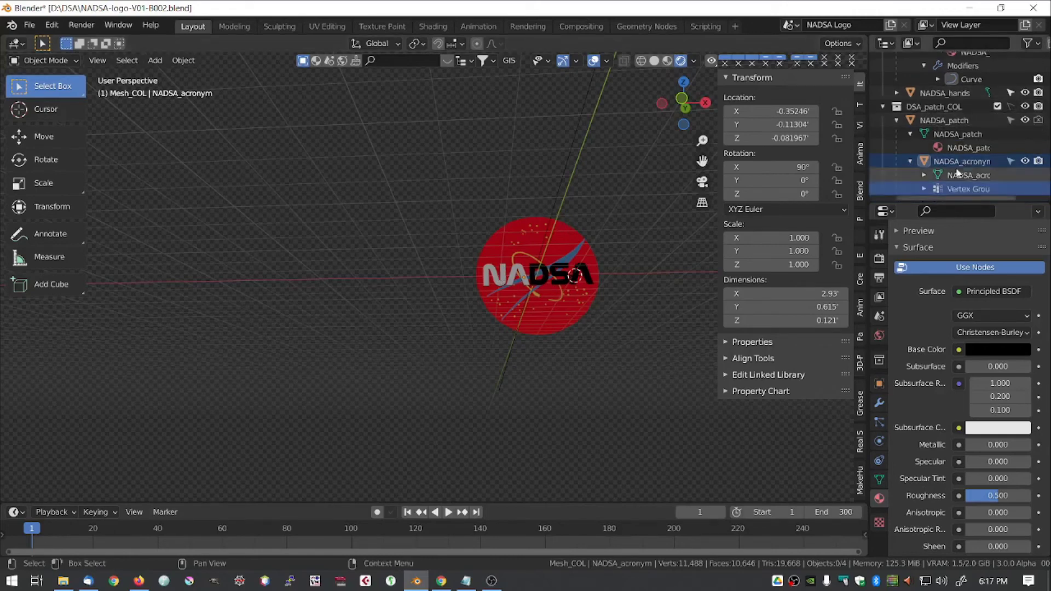
{"action": "left_click_drag", "start_coordinate": [950, 198], "coordinate": [985, 196]}
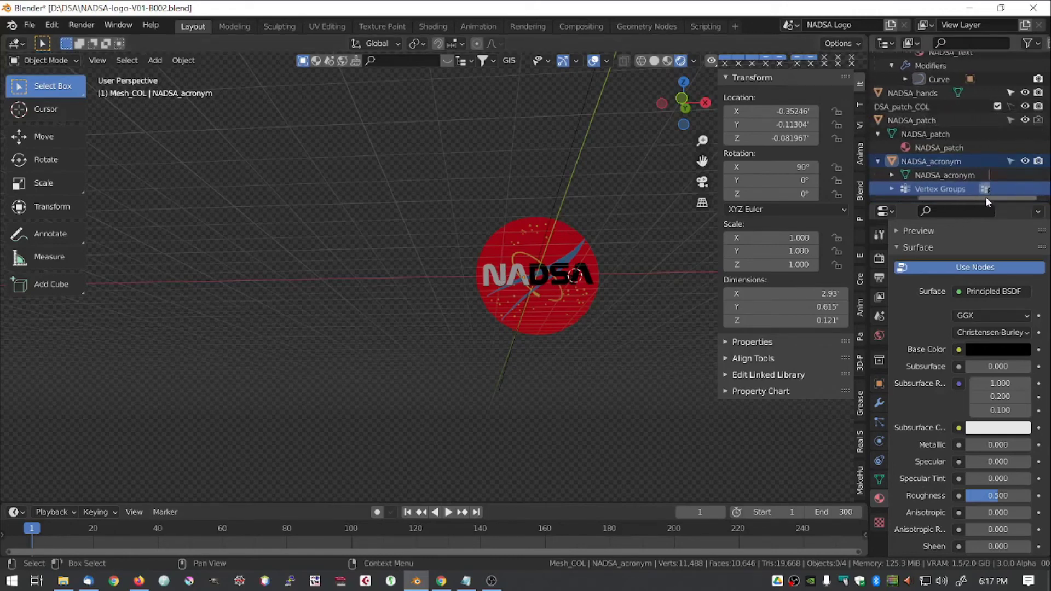
{"action": "scroll", "coordinate": [934, 112], "scroll_direction": "up", "scroll_amount": 3}
{"action": "scroll", "coordinate": [947, 116], "scroll_direction": "up", "scroll_amount": 5}
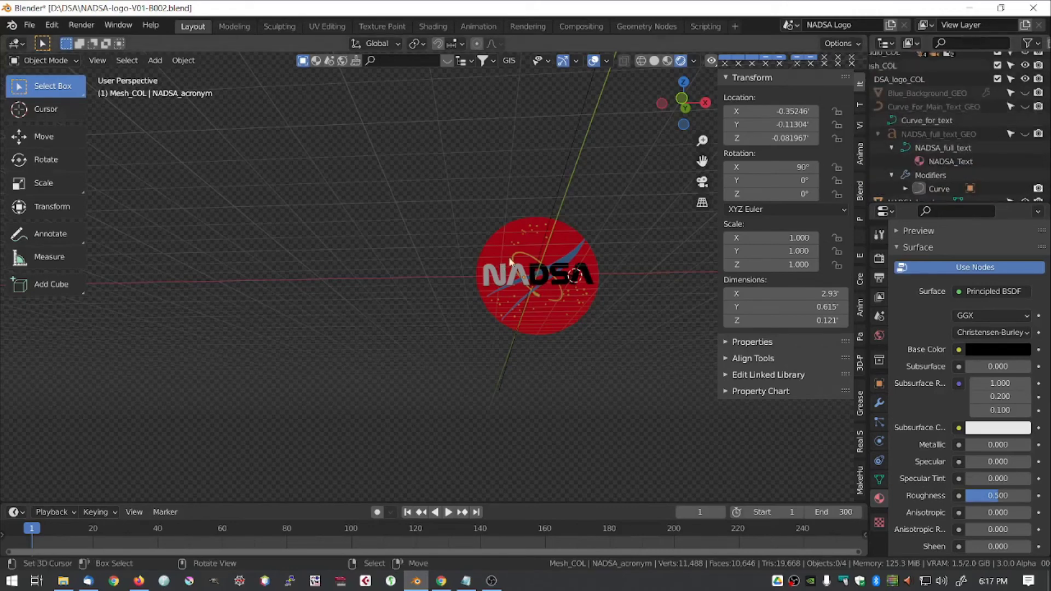
{"action": "left_click", "coordinate": [1021, 134]}
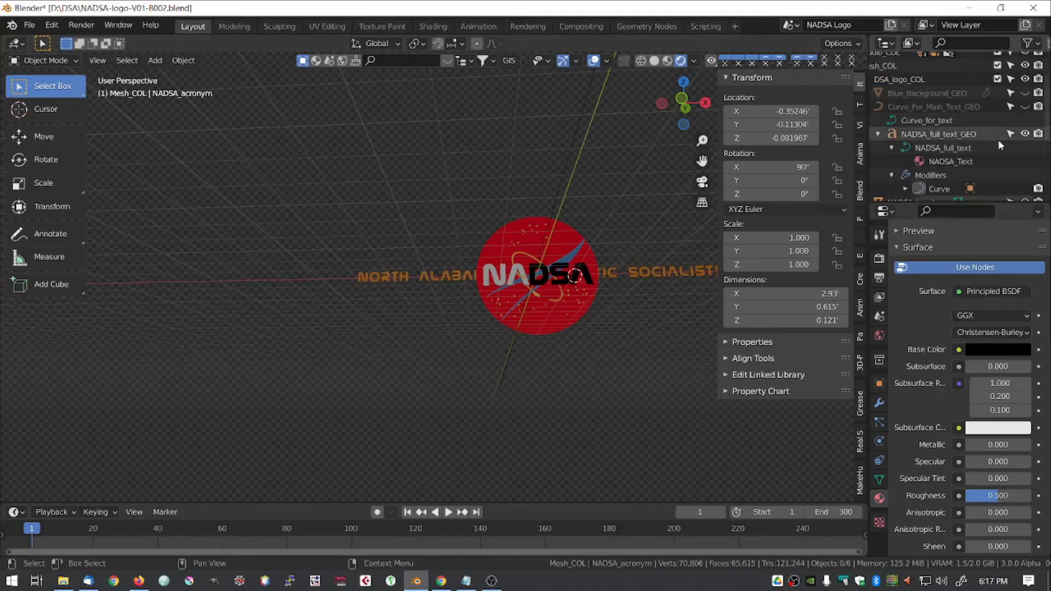
{"action": "scroll", "coordinate": [996, 138], "scroll_direction": "up", "scroll_amount": 2}
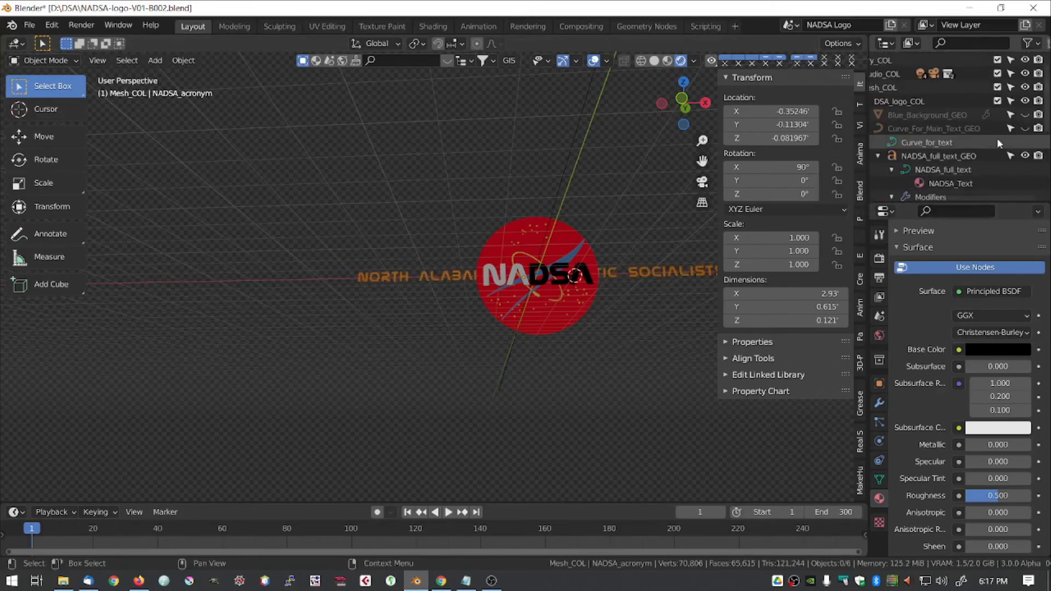
{"action": "left_click", "coordinate": [1024, 114]}
{"action": "left_click", "coordinate": [1024, 129]}
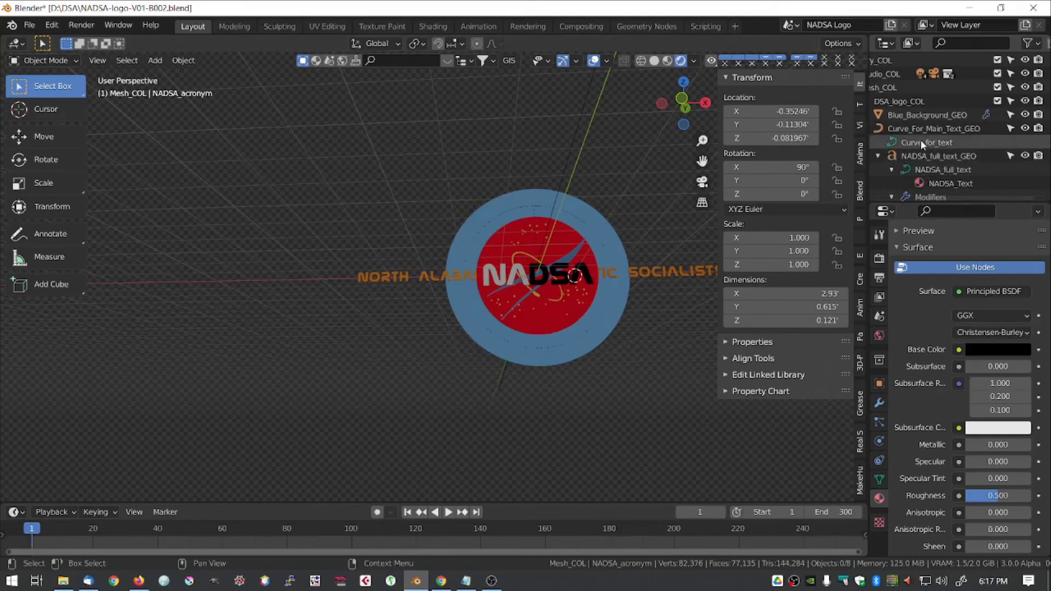
Select the NADSA_Text material's text object, and hide NADSA_full_text_GEO and NADSA_patch in the viewport.
{"action": "left_click", "coordinate": [929, 187]}
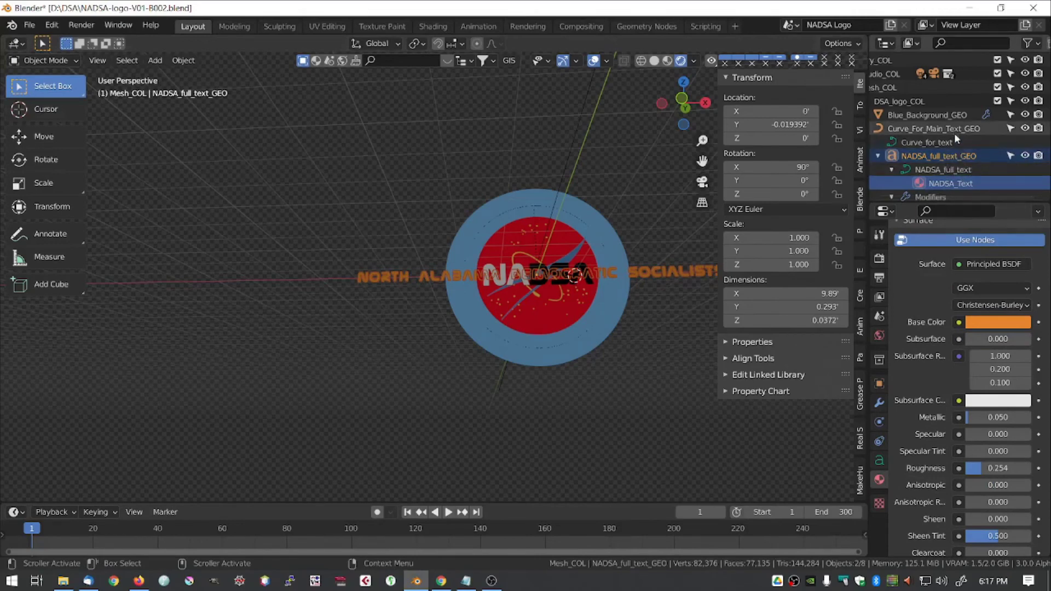
{"action": "scroll", "coordinate": [964, 145], "scroll_direction": "down", "scroll_amount": 6}
{"action": "scroll", "coordinate": [1024, 104], "scroll_direction": "up", "scroll_amount": 4}
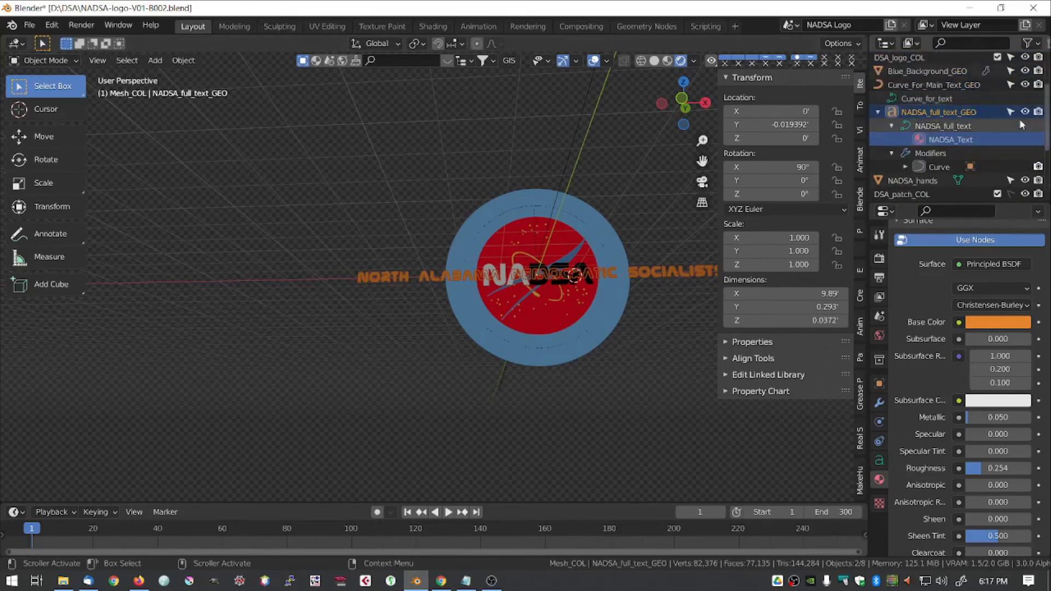
{"action": "left_click", "coordinate": [1025, 111]}
{"action": "scroll", "coordinate": [1019, 167], "scroll_direction": "down", "scroll_amount": 4}
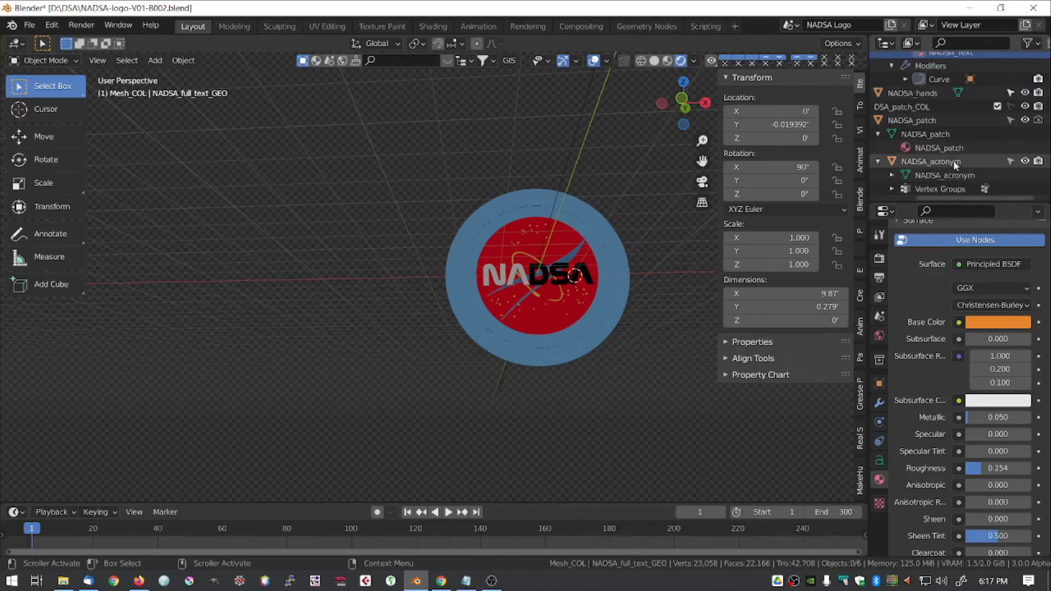
{"action": "left_click", "coordinate": [1024, 121]}
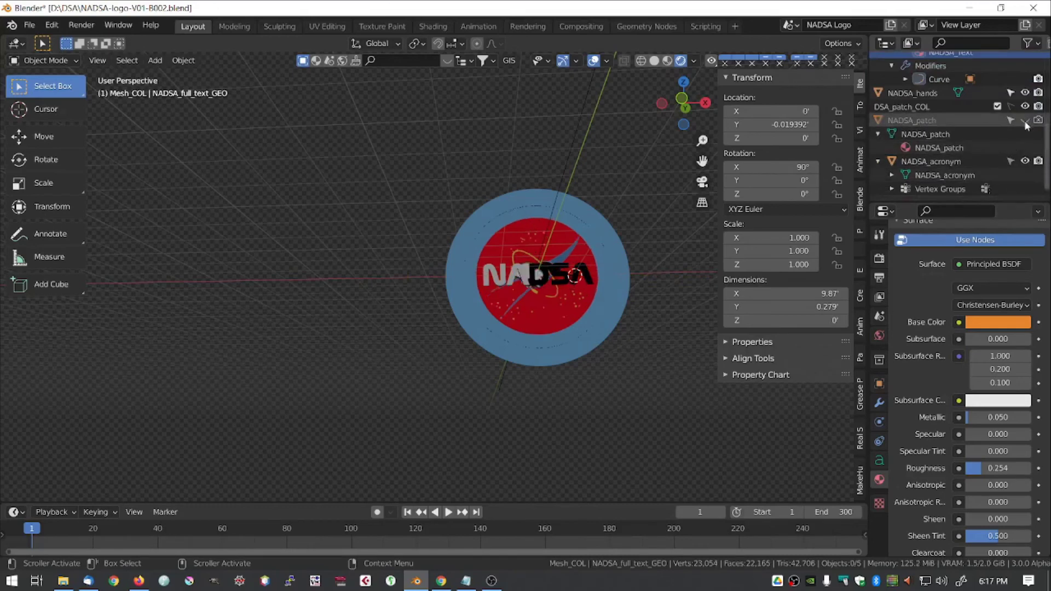
Hide the rest of the logo collection so that only the acronym is displayed, briefly showing NADSA_patch and hiding it again.
{"action": "scroll", "coordinate": [1024, 120], "scroll_direction": "up", "scroll_amount": 5}
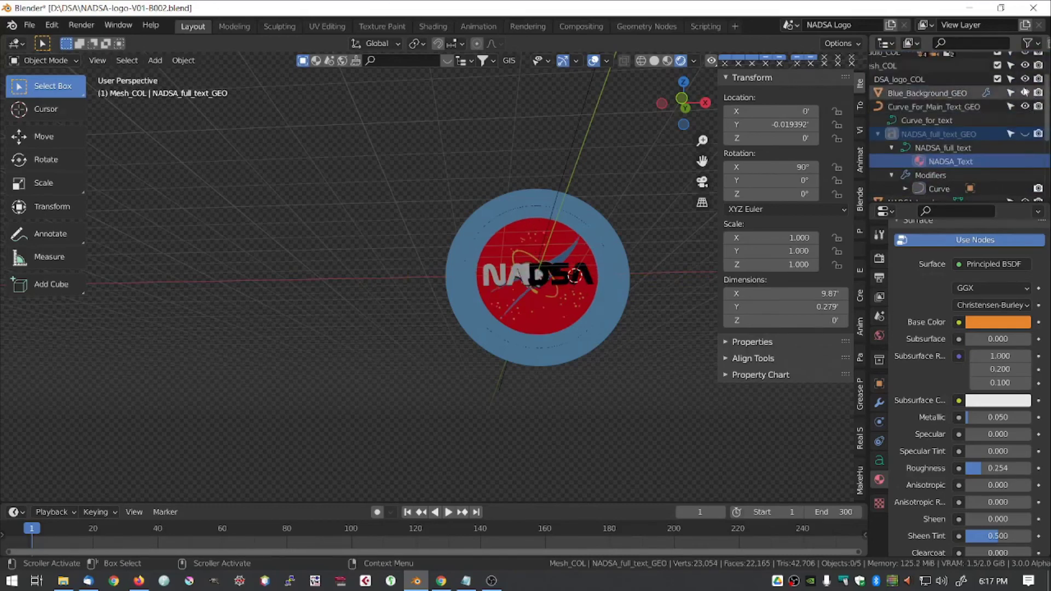
{"action": "left_click", "coordinate": [1024, 92]}
{"action": "scroll", "coordinate": [903, 183], "scroll_direction": "down", "scroll_amount": 4}
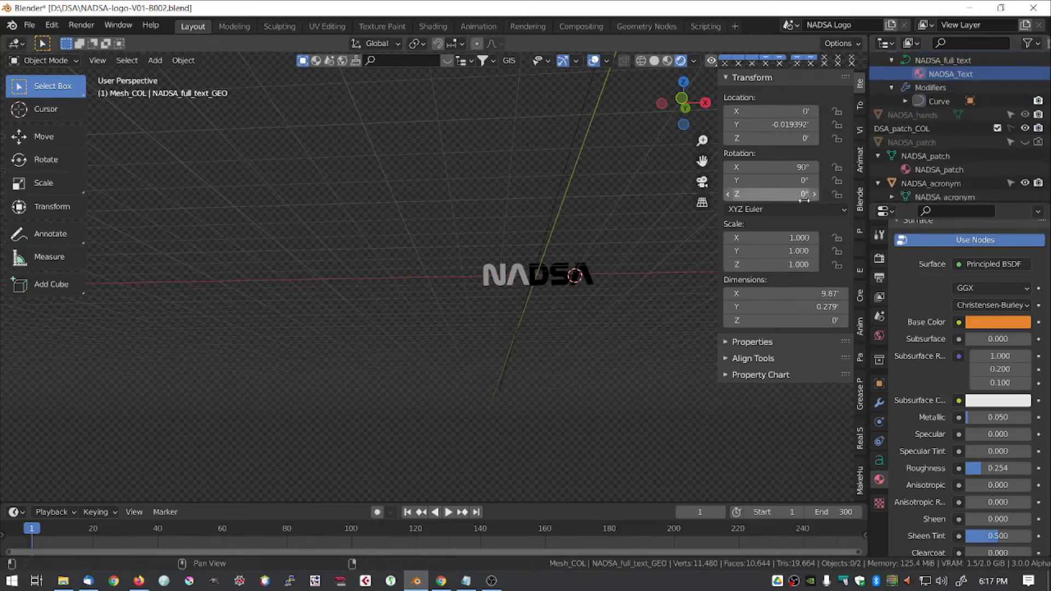
{"action": "left_click", "coordinate": [1025, 142]}
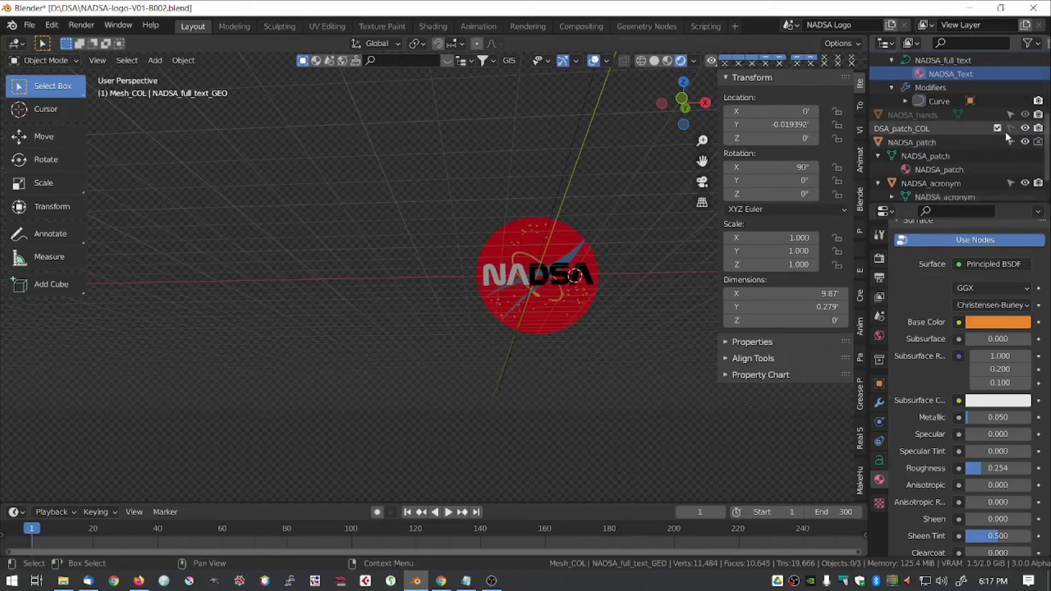
{"action": "left_click", "coordinate": [1025, 143]}
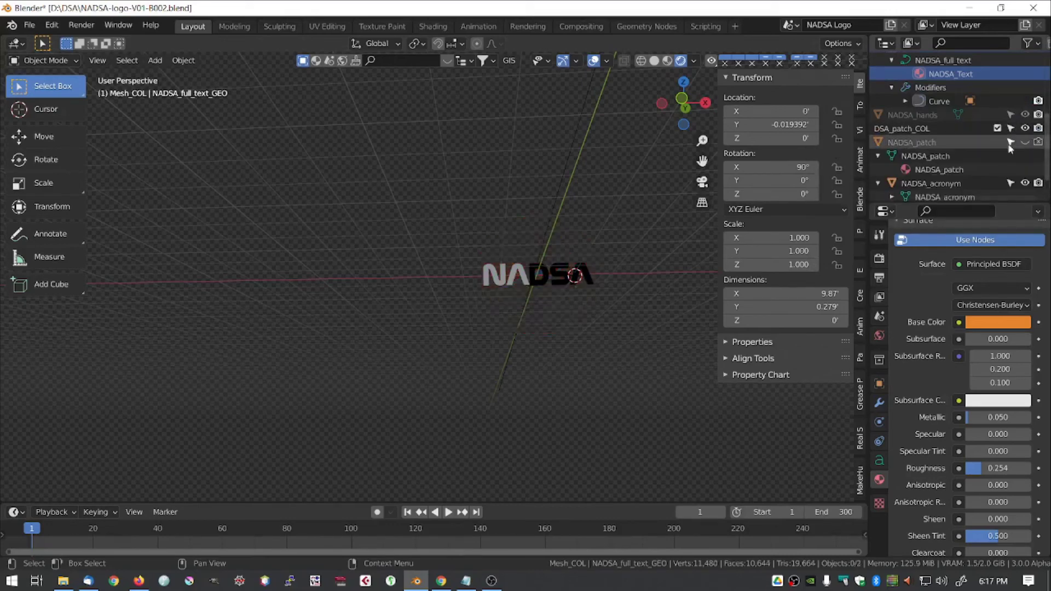
Open NADSA_acronym in Edit Mode and examine the mesh of its letters up close, from the N to the last A.
{"action": "left_click", "coordinate": [535, 279]}
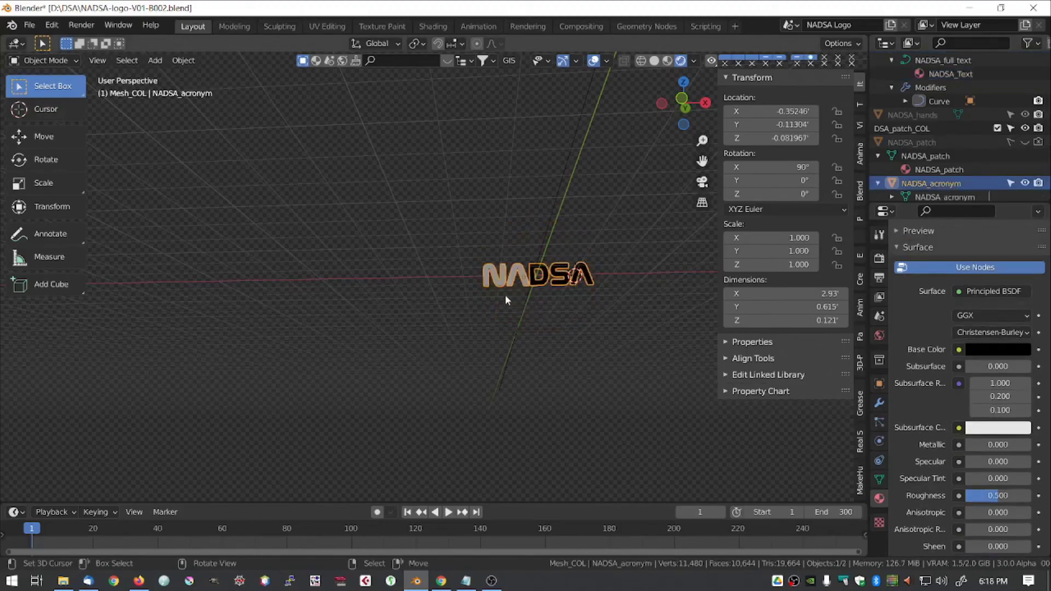
{"action": "key", "text": "Tab"}
{"action": "scroll", "coordinate": [557, 293], "scroll_direction": "up", "scroll_amount": 3}
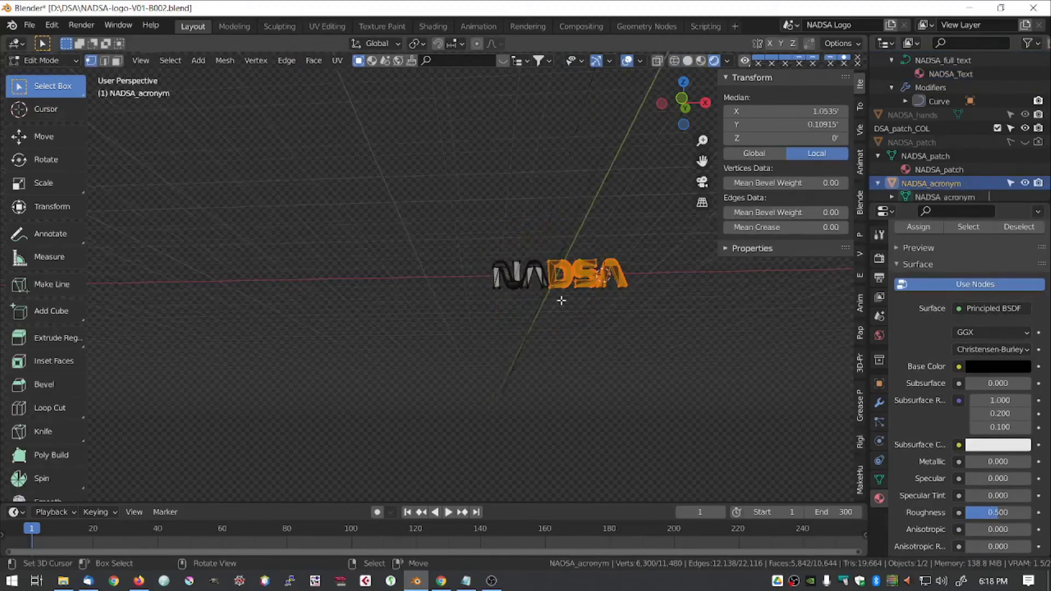
{"action": "middle_click_drag", "start_coordinate": [549, 206], "coordinate": [344, 235], "text": "shift"}
{"action": "scroll", "coordinate": [454, 241], "scroll_direction": "up", "scroll_amount": 6}
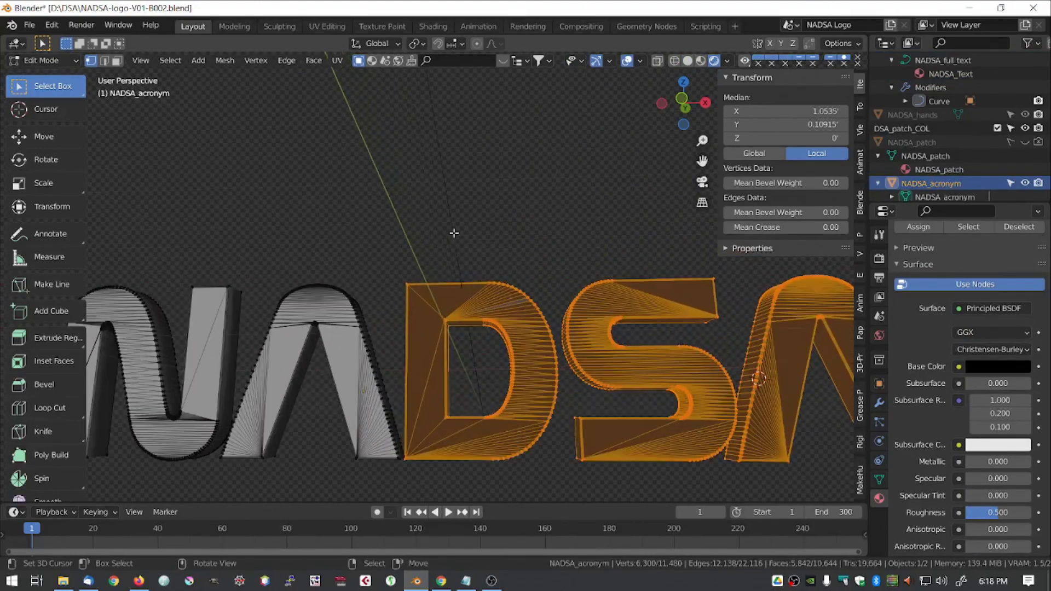
{"action": "middle_click_drag", "start_coordinate": [460, 236], "coordinate": [463, 179], "text": "shift"}
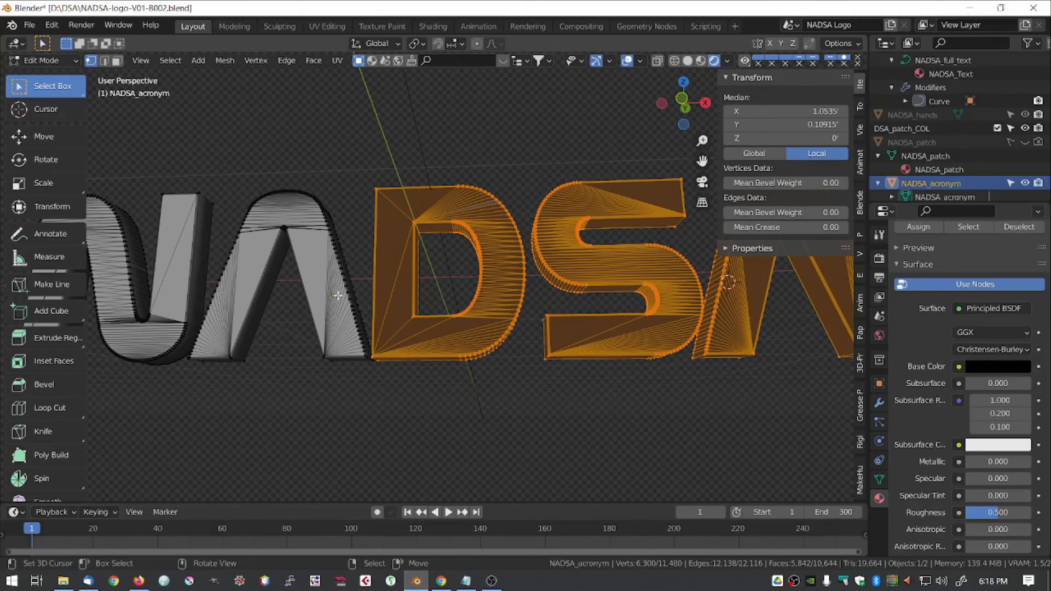
{"action": "scroll", "coordinate": [340, 296], "scroll_direction": "down", "scroll_amount": 5}
{"action": "scroll", "coordinate": [336, 301], "scroll_direction": "up", "scroll_amount": 3}
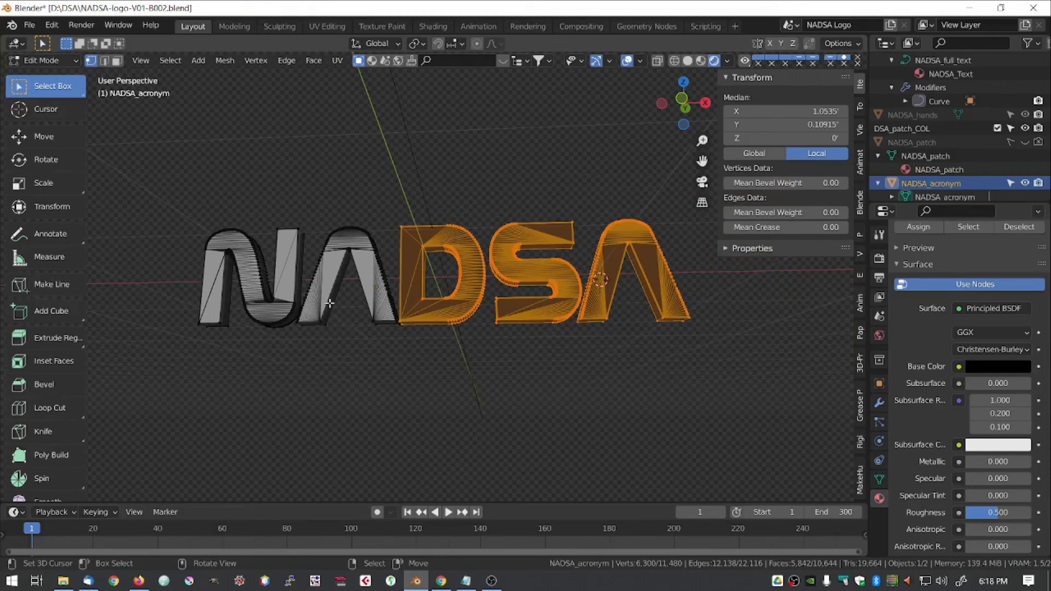
{"action": "scroll", "coordinate": [328, 302], "scroll_direction": "up", "scroll_amount": 4}
{"action": "scroll", "coordinate": [329, 303], "scroll_direction": "down", "scroll_amount": 2}
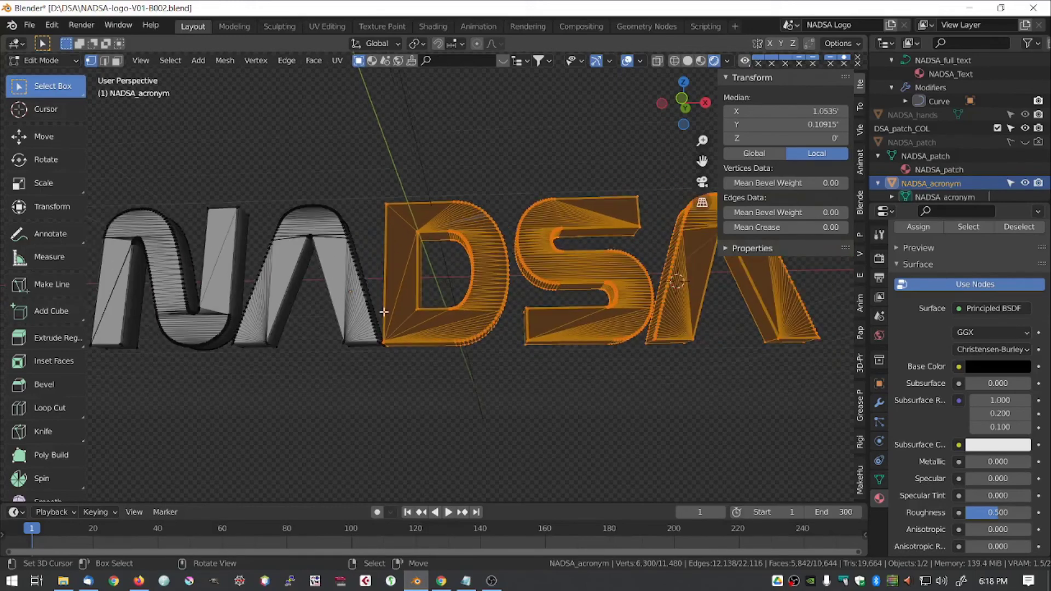
{"action": "middle_click_drag", "start_coordinate": [383, 312], "coordinate": [197, 293], "text": "shift"}
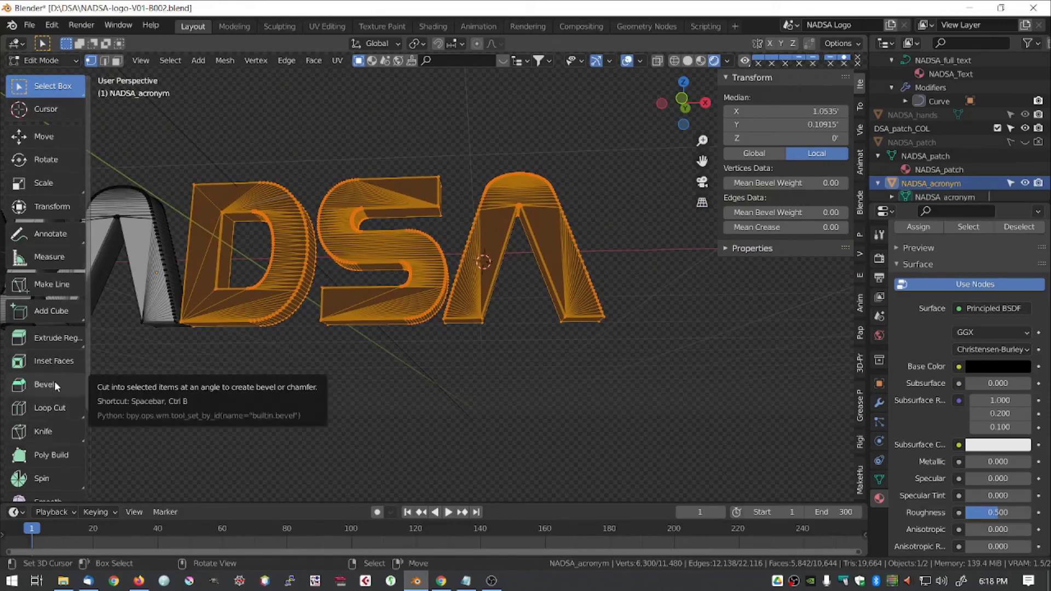
Keep the Select Box tool active and toggle the selection of the whole acronym mesh until nothing is selected.
{"action": "left_click", "coordinate": [57, 339]}
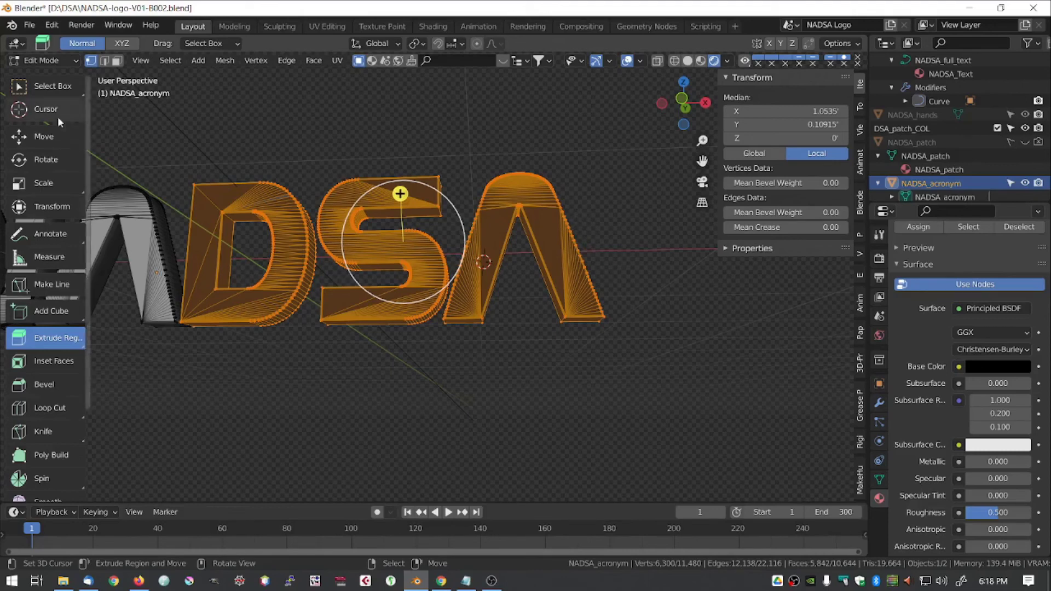
{"action": "left_click", "coordinate": [49, 86]}
{"action": "key", "text": "a"}
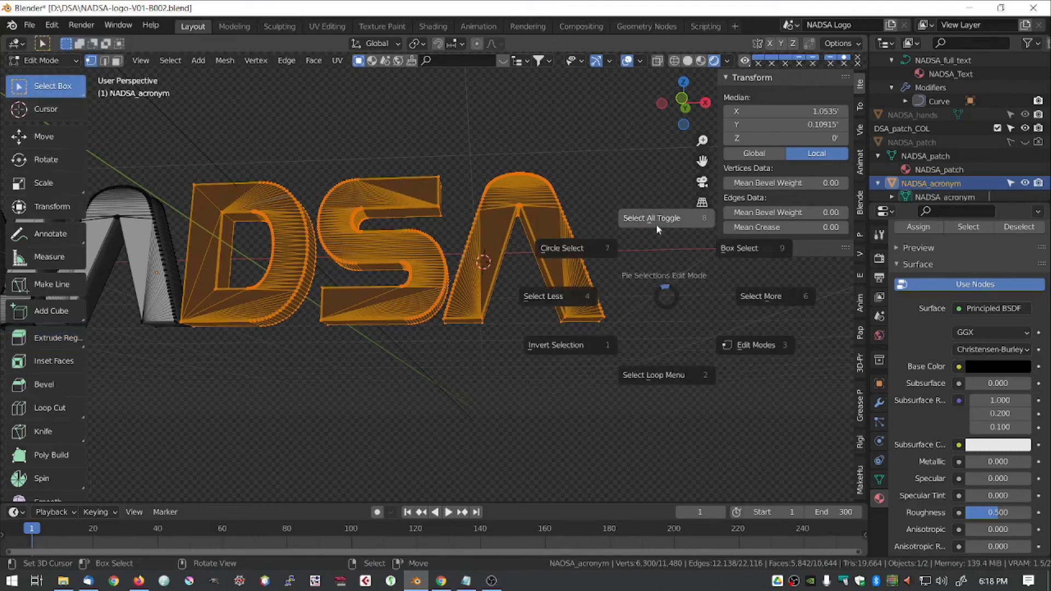
{"action": "left_click", "coordinate": [656, 226]}
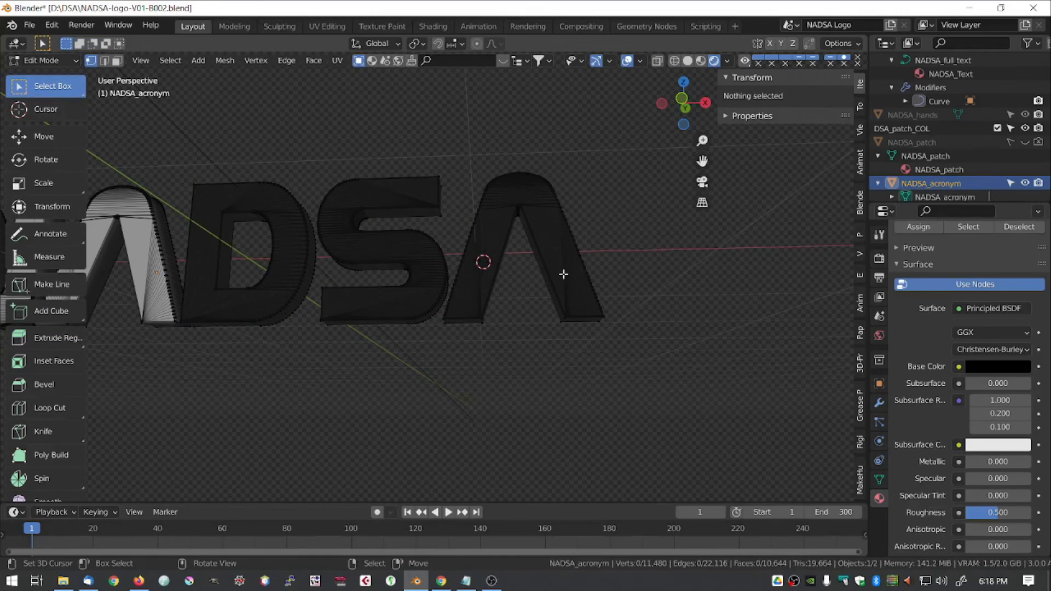
{"action": "key", "text": "a"}
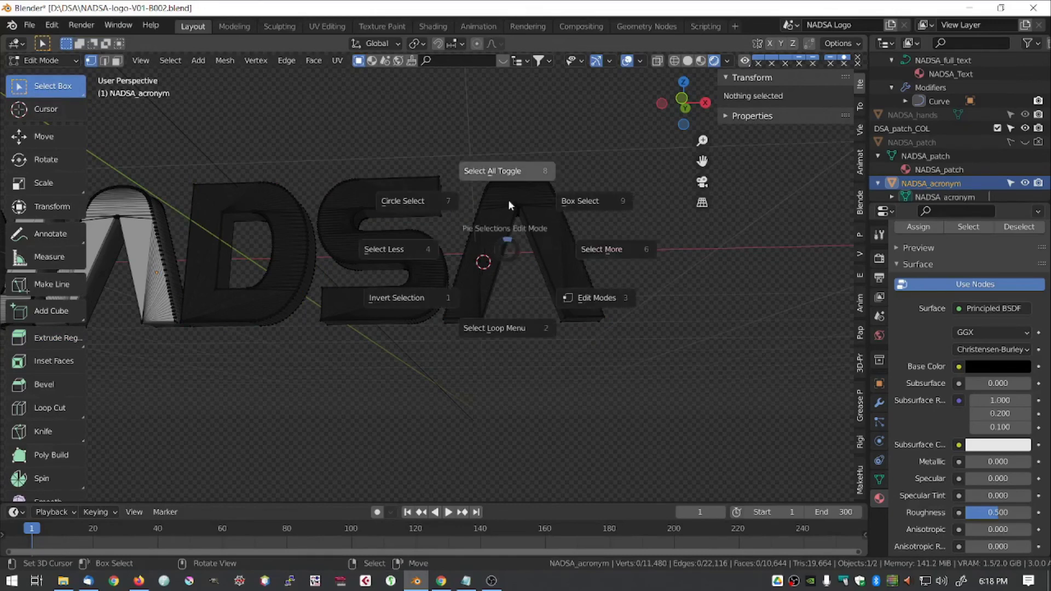
{"action": "left_click", "coordinate": [501, 171]}
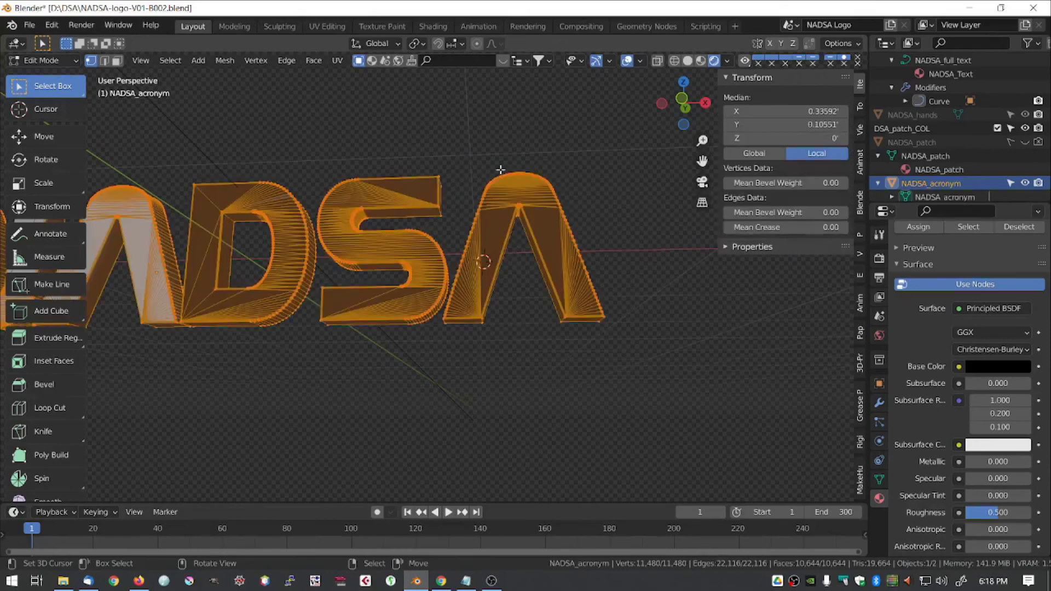
{"action": "key", "text": "a"}
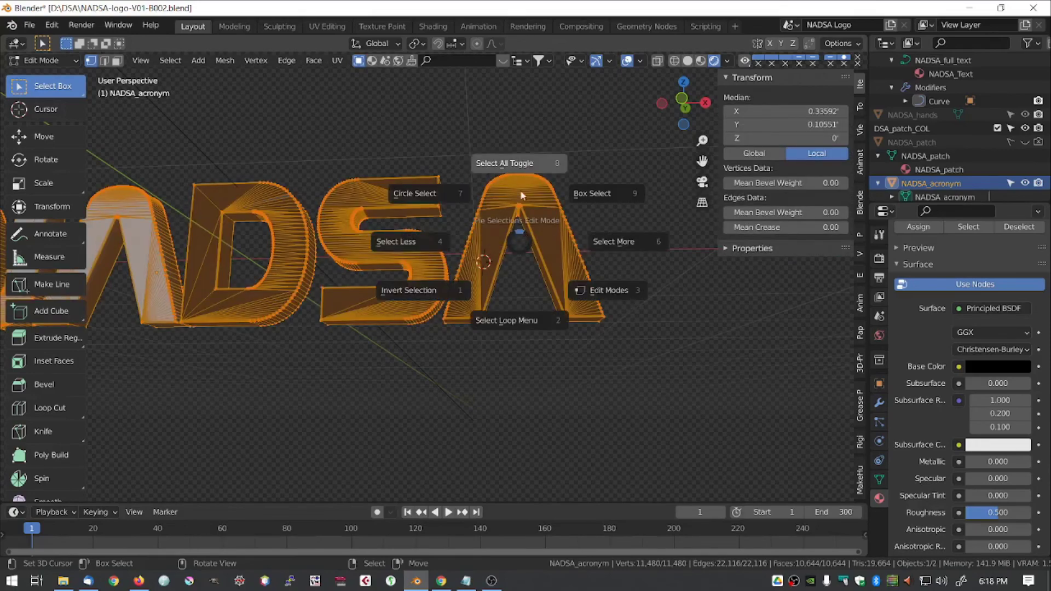
{"action": "left_click", "coordinate": [522, 163]}
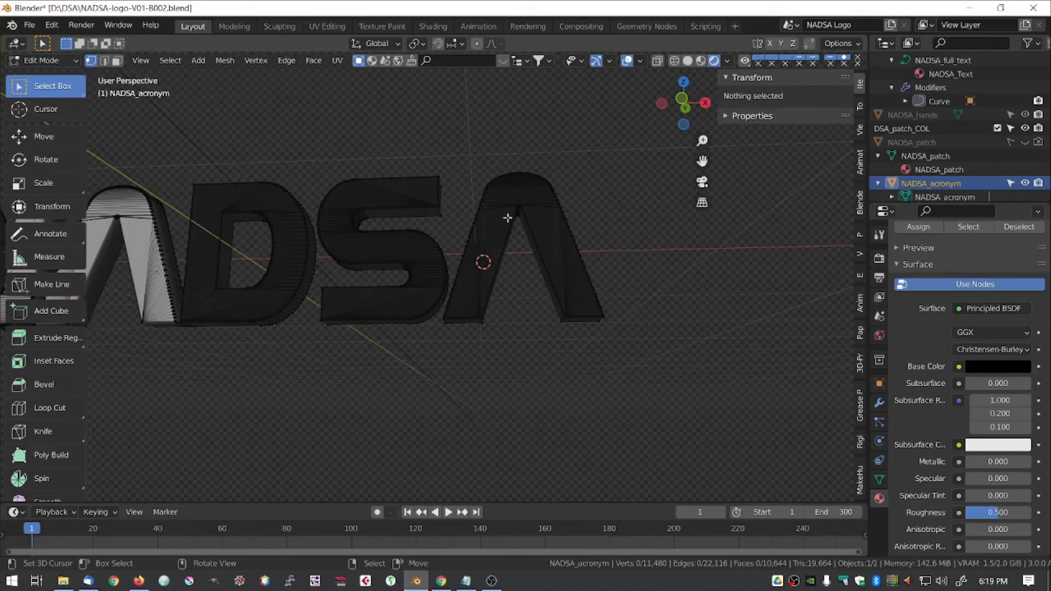
Try pulling the vertices along the last A's outer edge about 0.3' outward, and undo the move.
{"action": "left_click_drag", "start_coordinate": [617, 298], "coordinate": [570, 211]}
{"action": "key", "text": "g"}
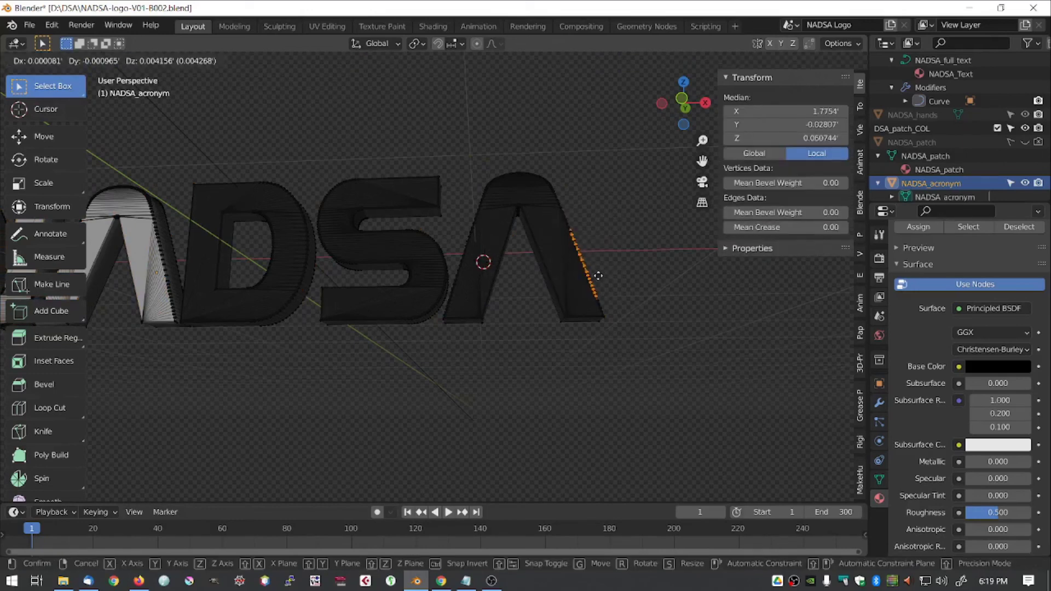
{"action": "left_click", "coordinate": [675, 268]}
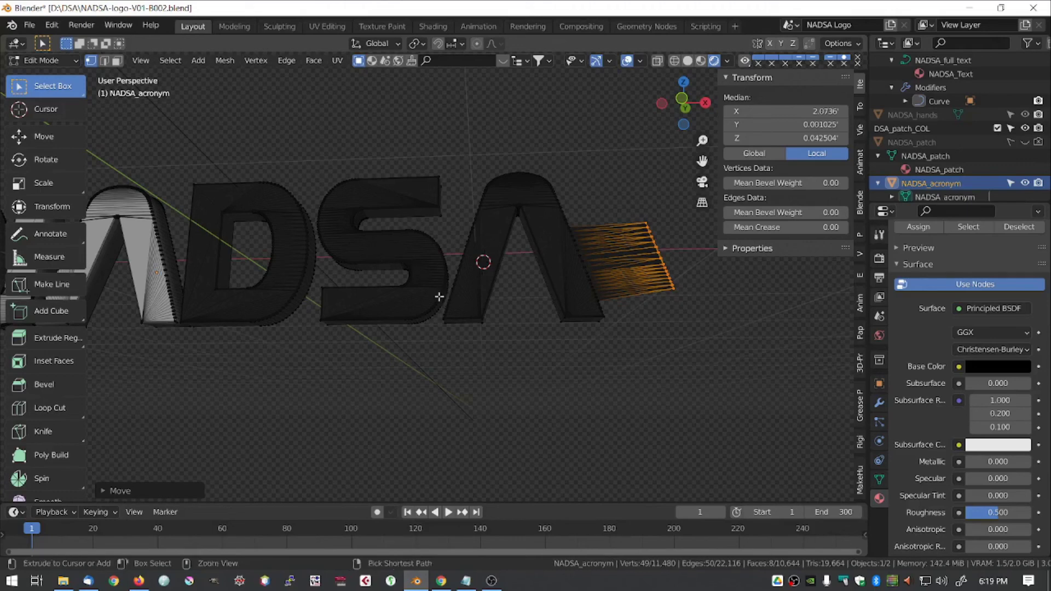
{"action": "key", "text": "ctrl+z"}
{"action": "key", "text": "c"}
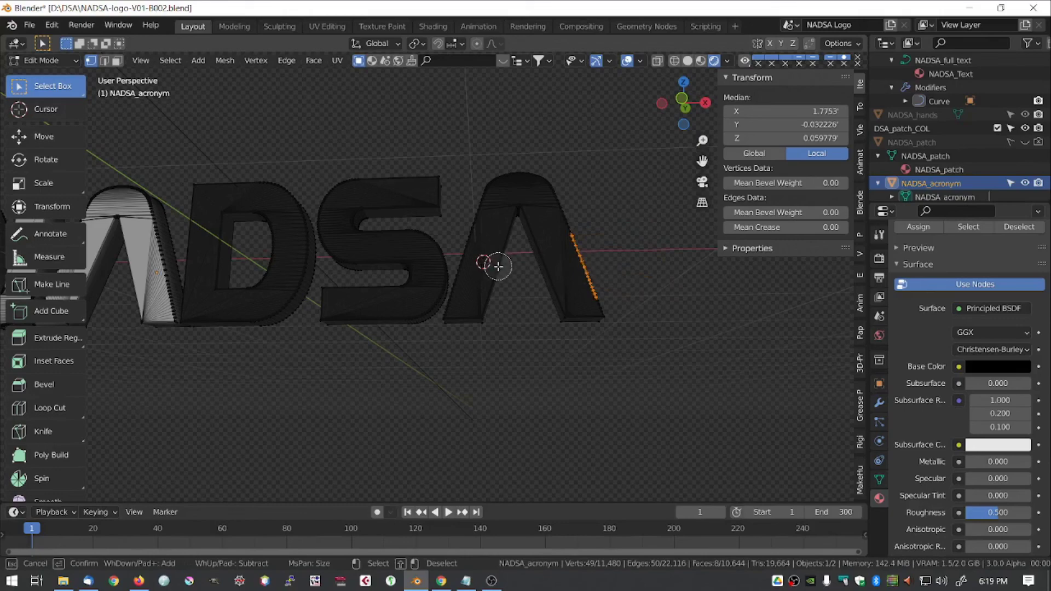
{"action": "key", "text": "Escape"}
Return the acronym to Object Mode and display the Text-Black material's nodes in a maximized Shader Editor.
{"action": "key", "text": "Tab"}
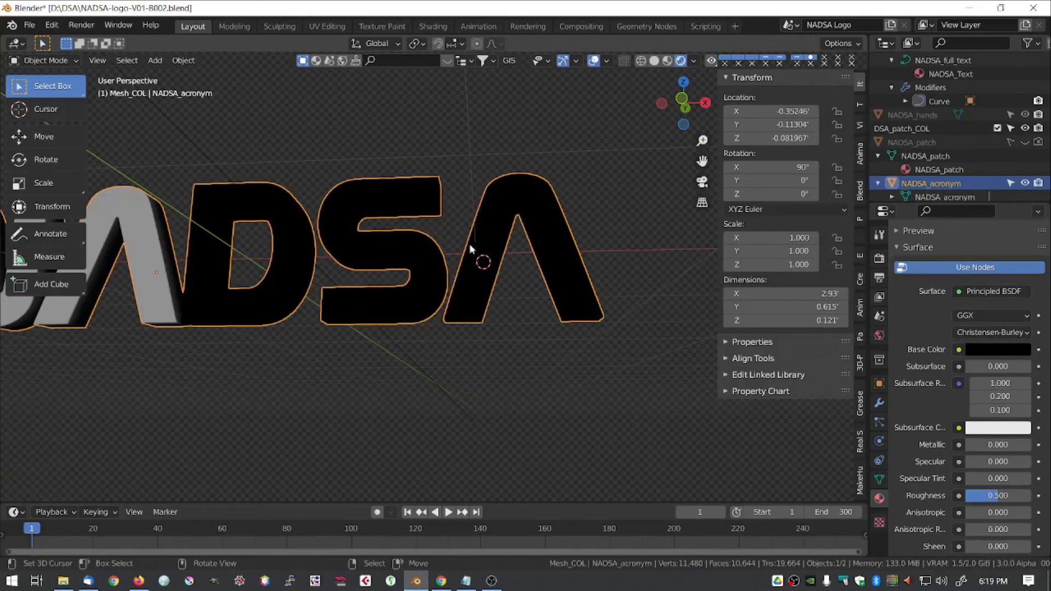
{"action": "middle_click_drag", "start_coordinate": [337, 387], "coordinate": [363, 400]}
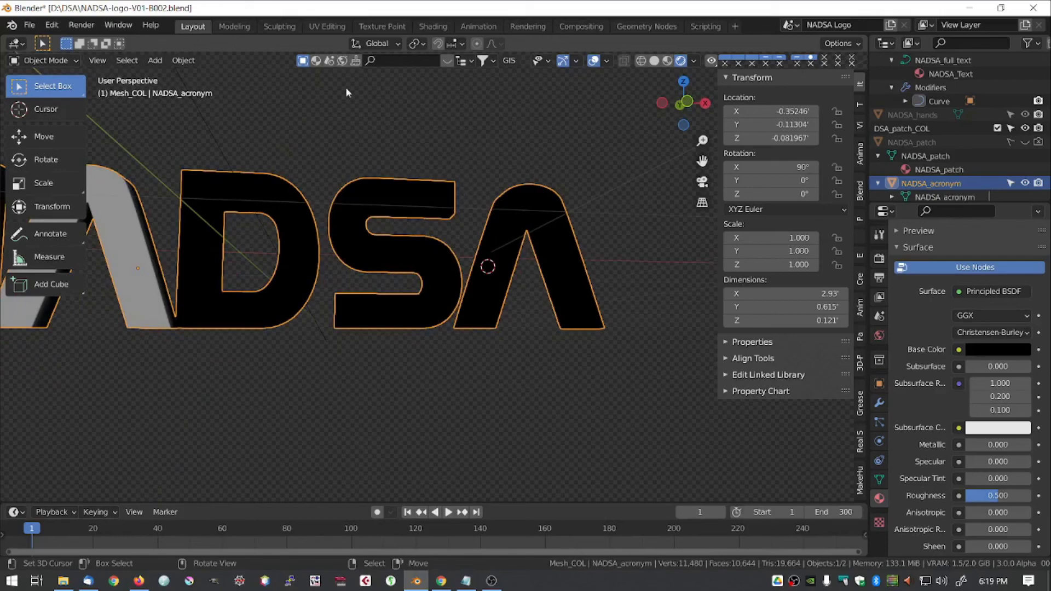
{"action": "left_click", "coordinate": [433, 26]}
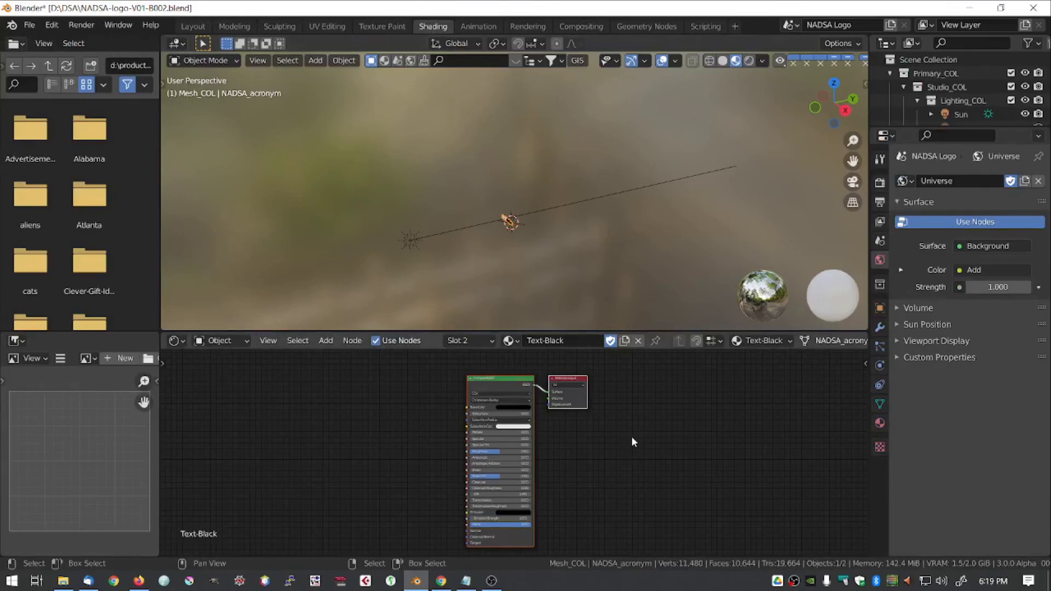
{"action": "key", "text": "ctrl+space"}
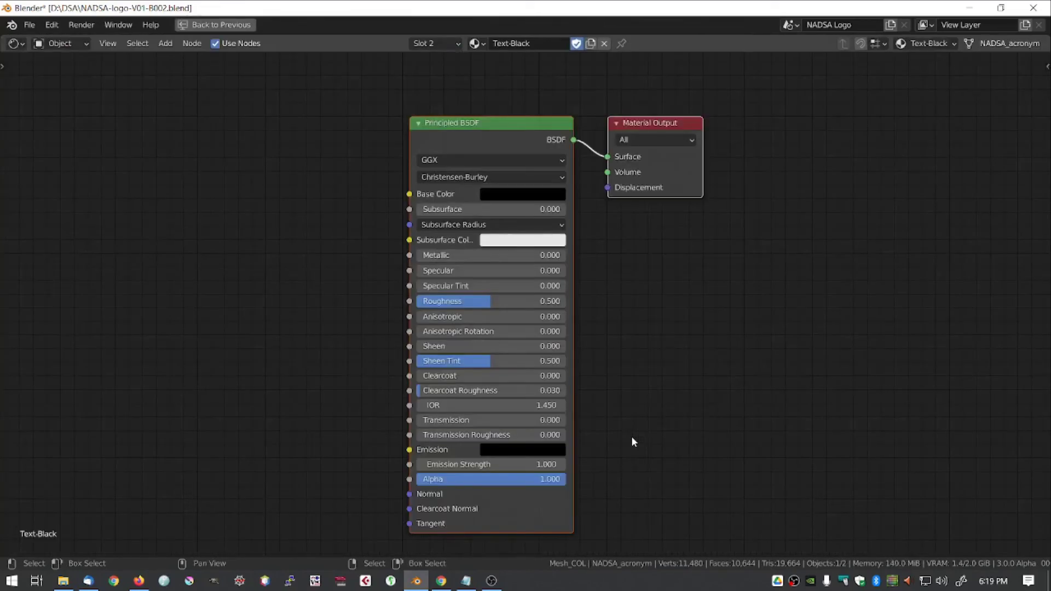
Switch the Shader Editor to the World shader and examine the complete Universe node tree.
{"action": "left_click", "coordinate": [64, 46]}
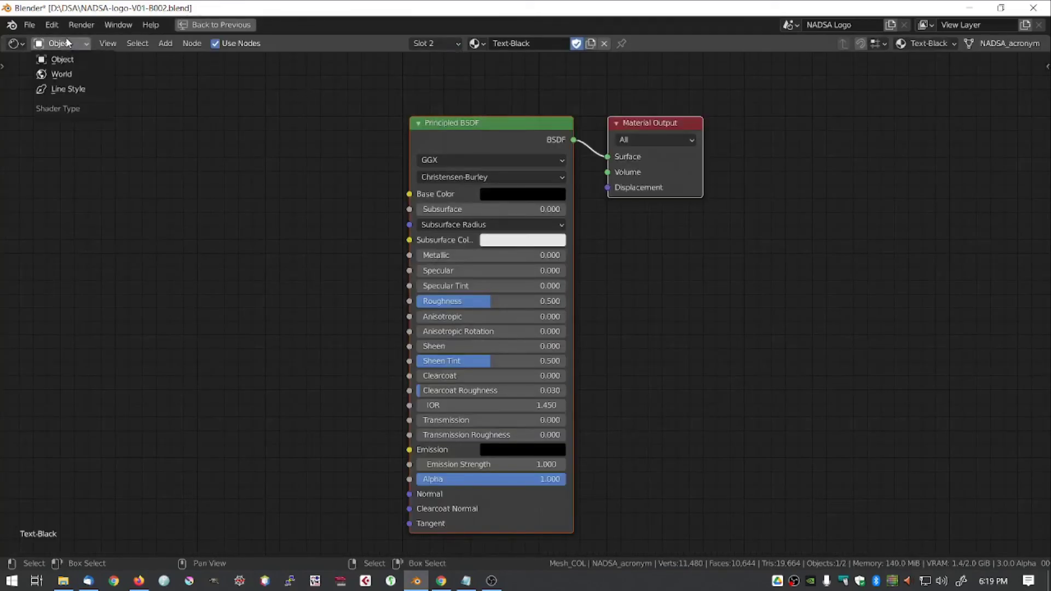
{"action": "left_click", "coordinate": [61, 74]}
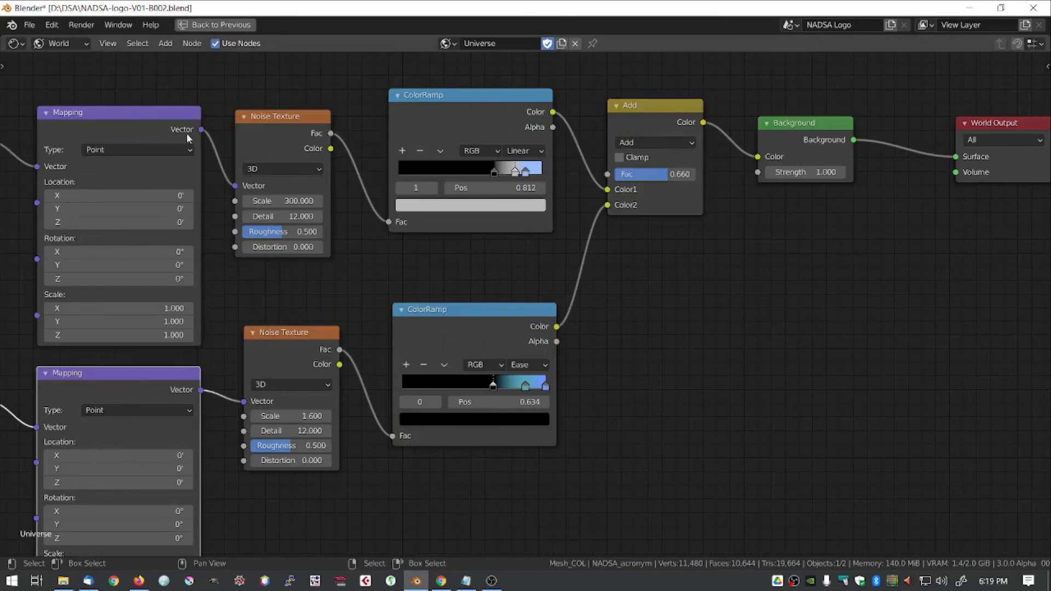
{"action": "key", "text": "Home"}
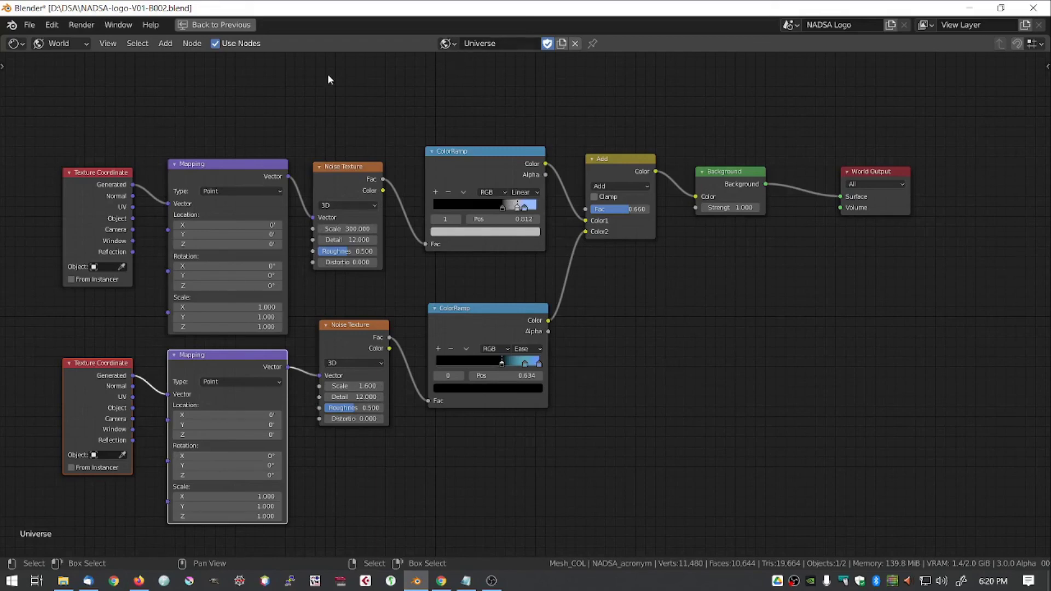
Switch back to the object shader and assign the NADSA_patch material to the acronym's Slot 2 to view its node tree.
{"action": "left_click", "coordinate": [86, 43]}
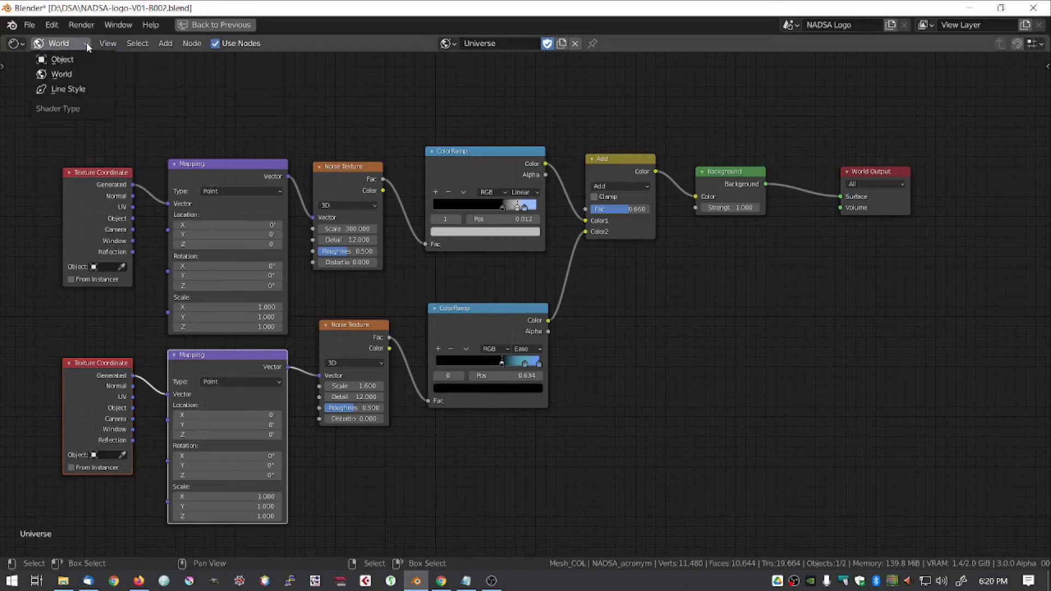
{"action": "left_click", "coordinate": [88, 59]}
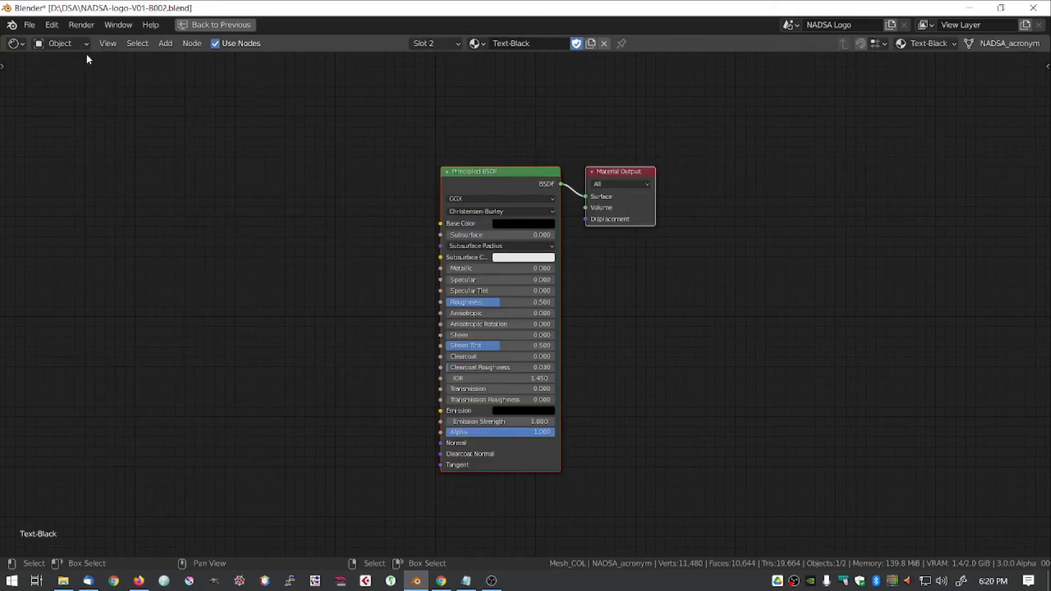
{"action": "left_click", "coordinate": [484, 45]}
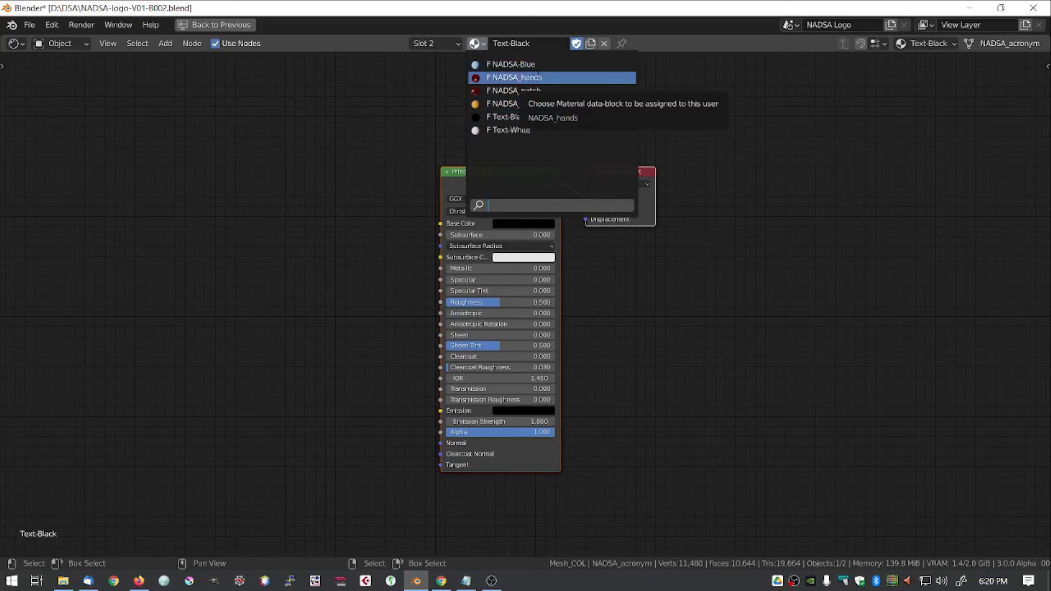
{"action": "left_click", "coordinate": [574, 89]}
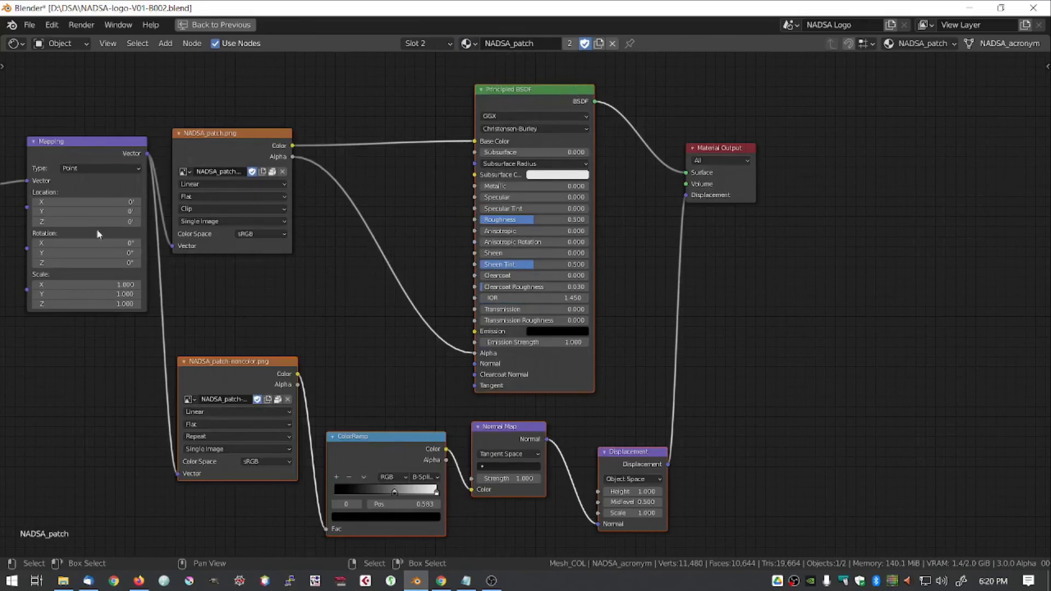
{"action": "scroll", "coordinate": [154, 246], "scroll_direction": "down", "scroll_amount": 2}
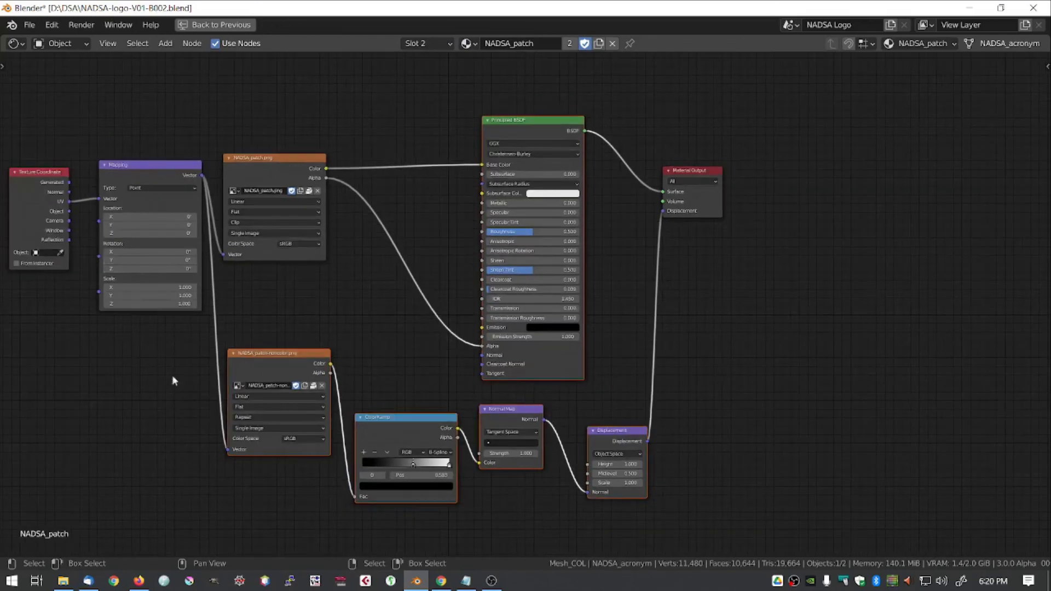